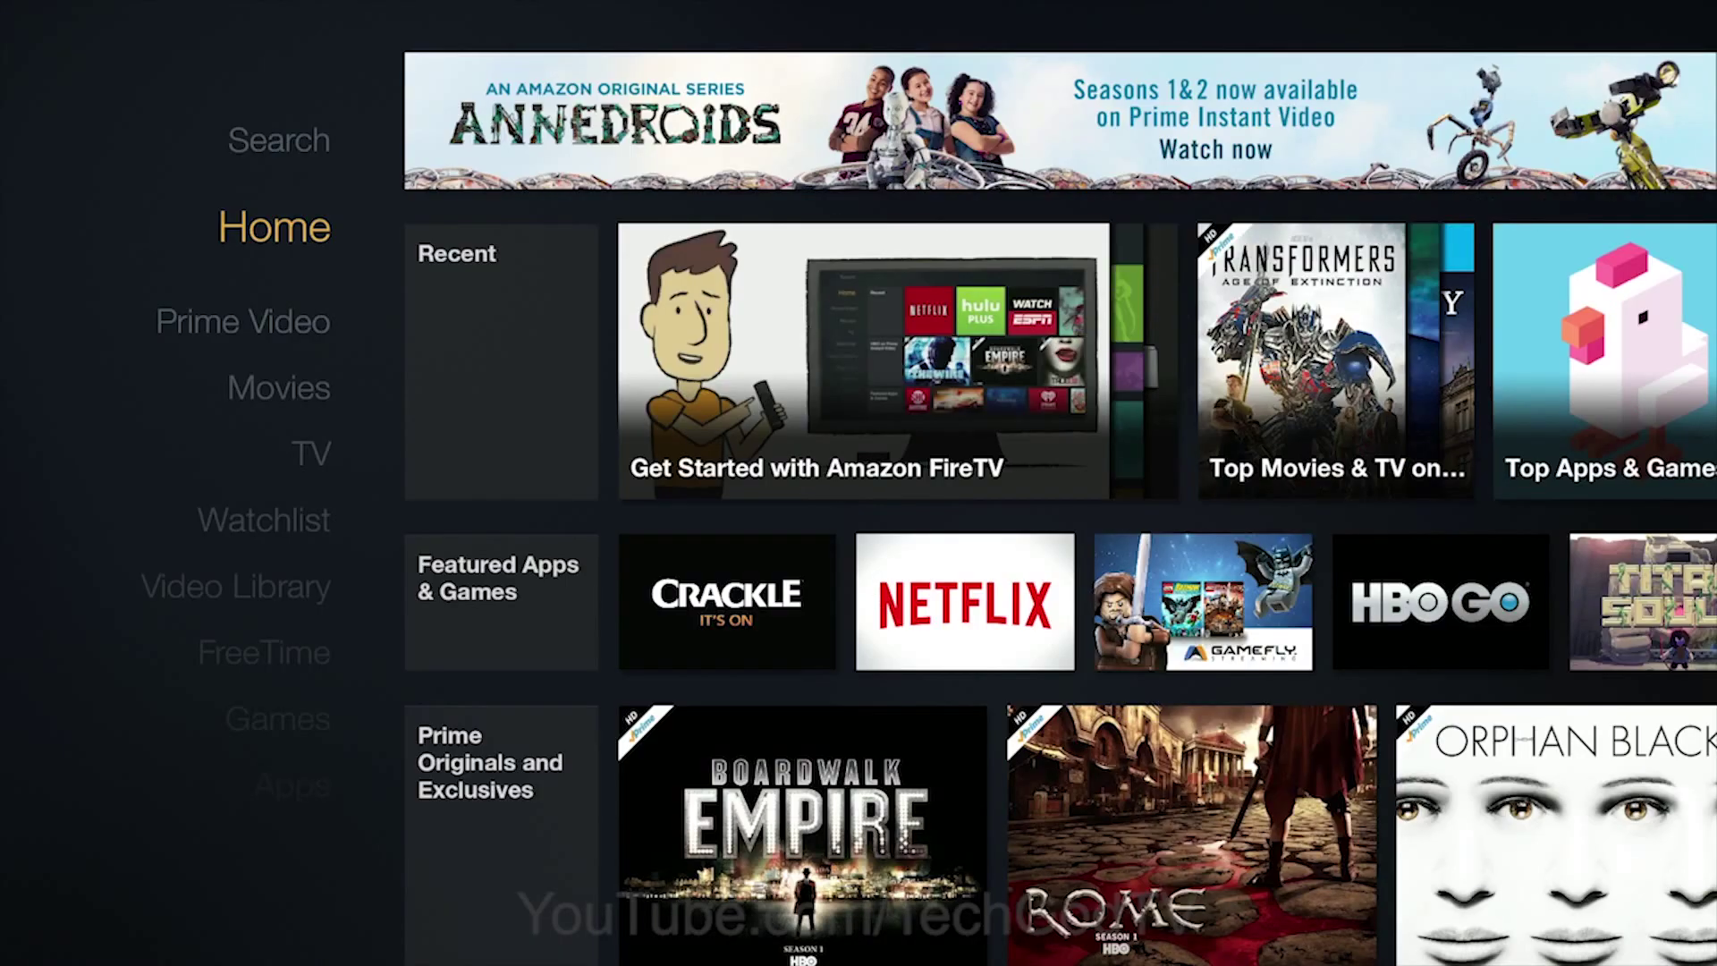
Step: Open Developer Options under System settings and switch ADB debugging on
key("Down")
key("Down")
key("Down")
key("Down")
key("Down")
key("Down")
key("Down")
key("Down")
key("Down")
key("Down")
key("Down")
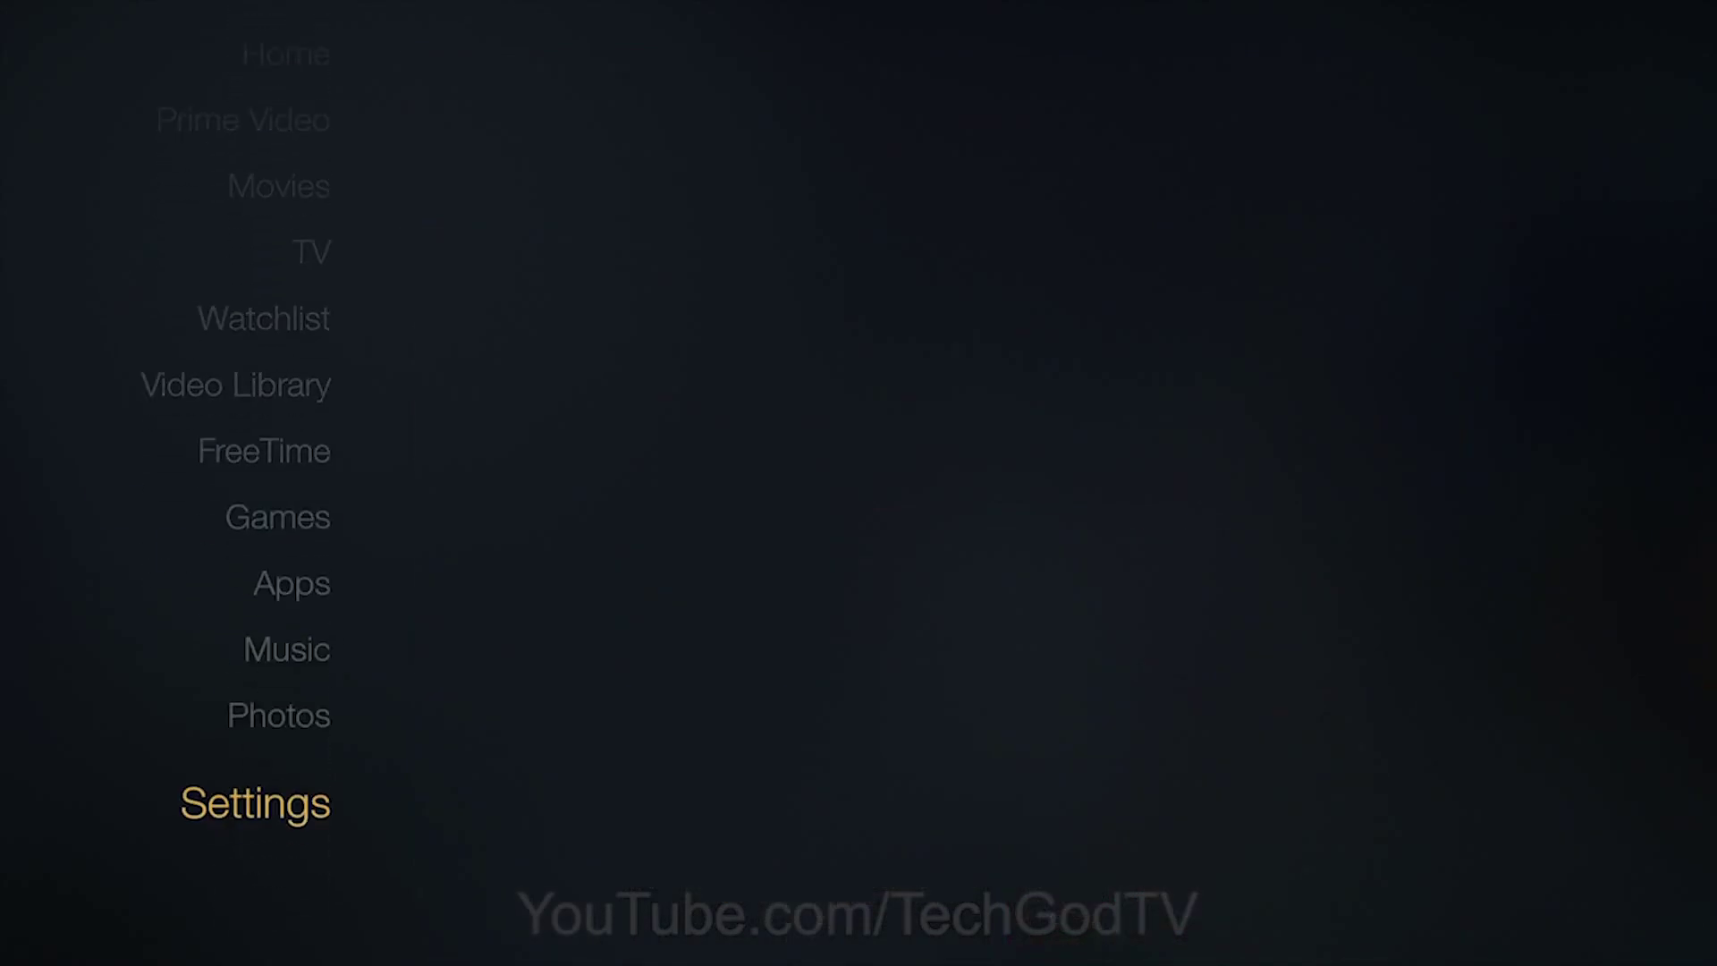
key("Right")
key("Right")
key("Right")
key("Right")
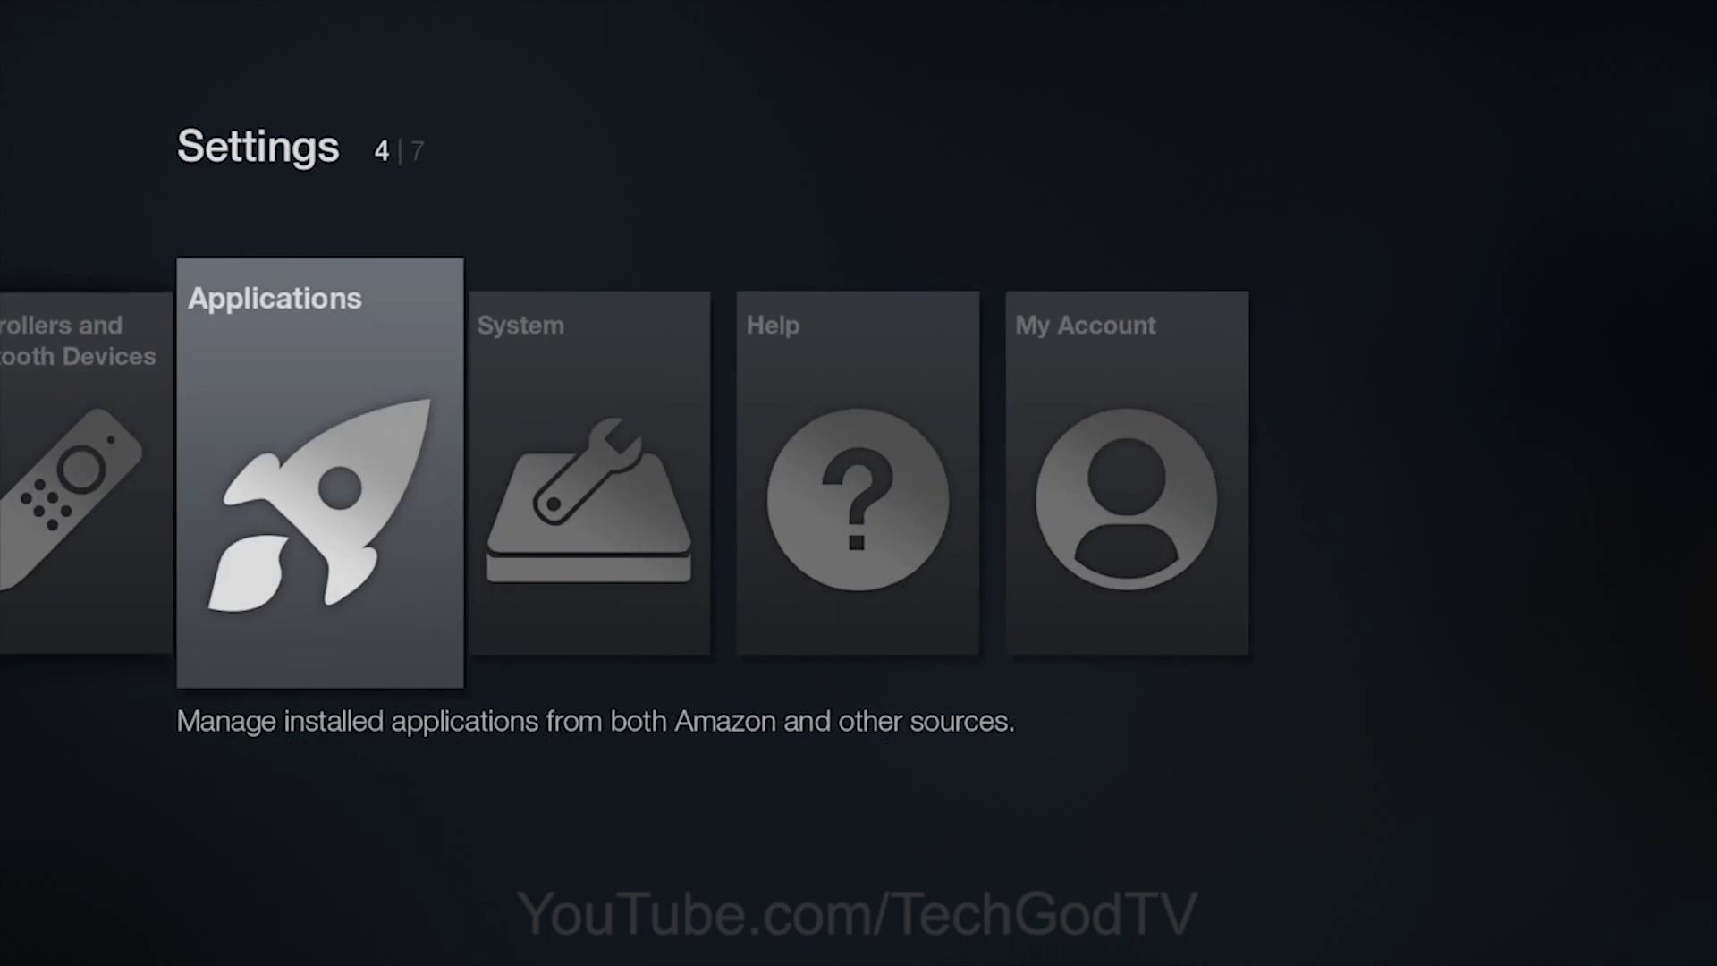
key("Right")
key("Return")
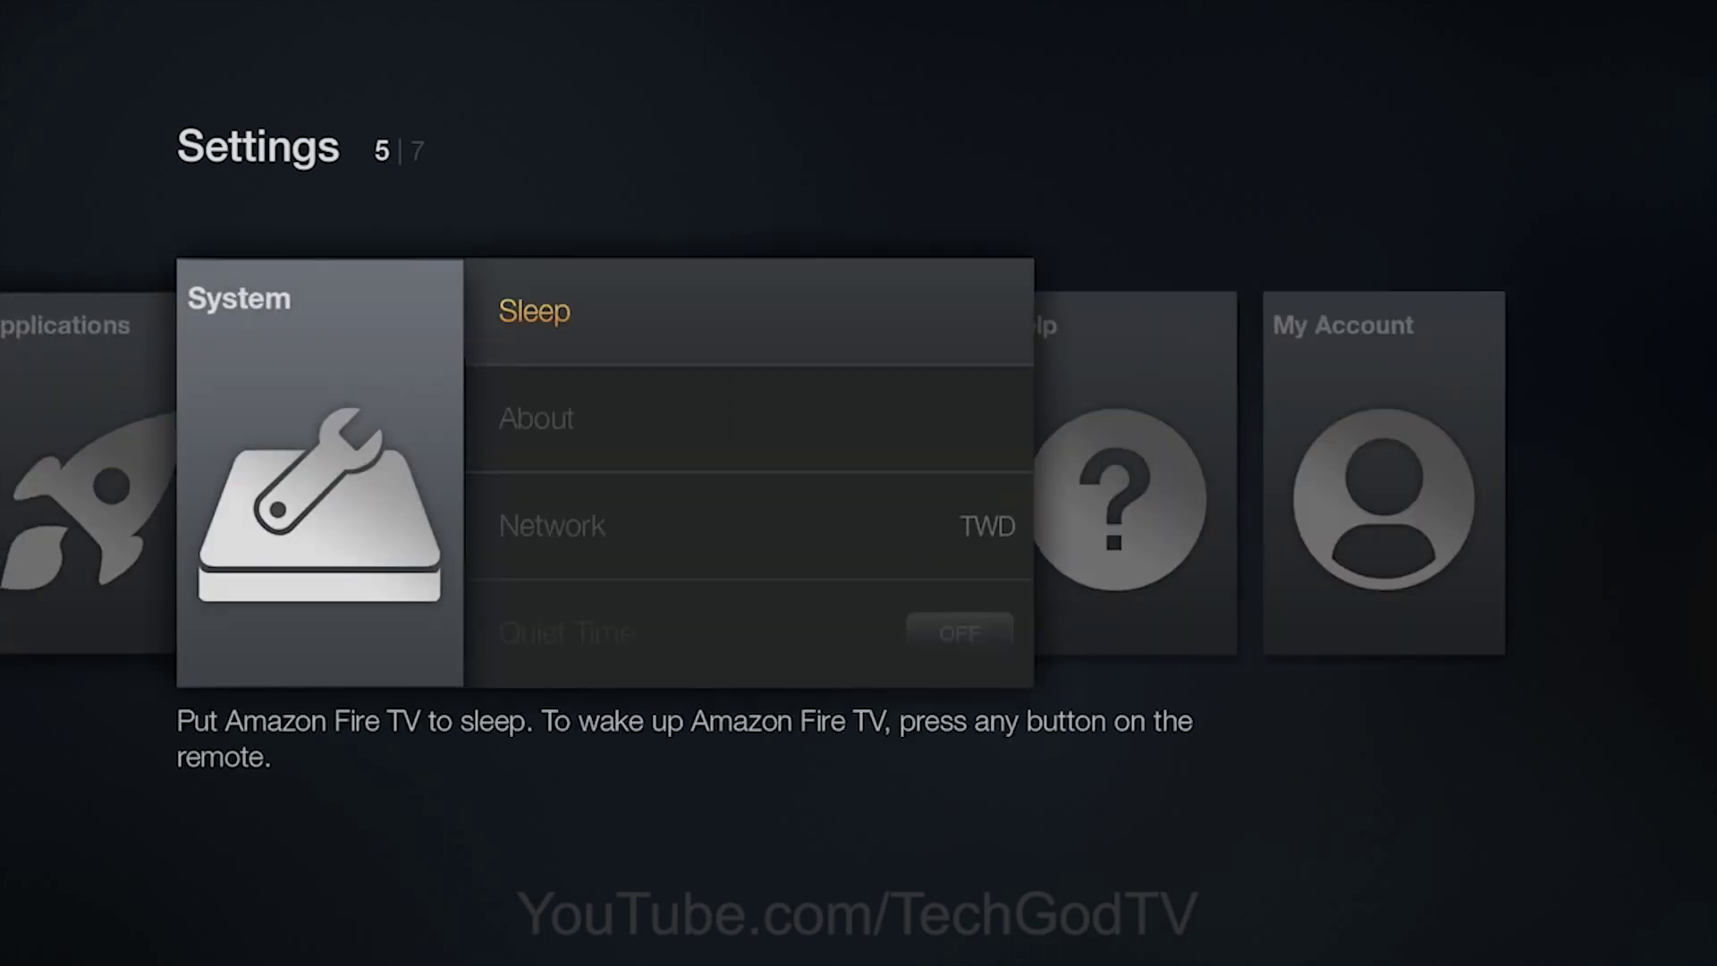
key("Down")
key("Down")
key("Down")
key("Down")
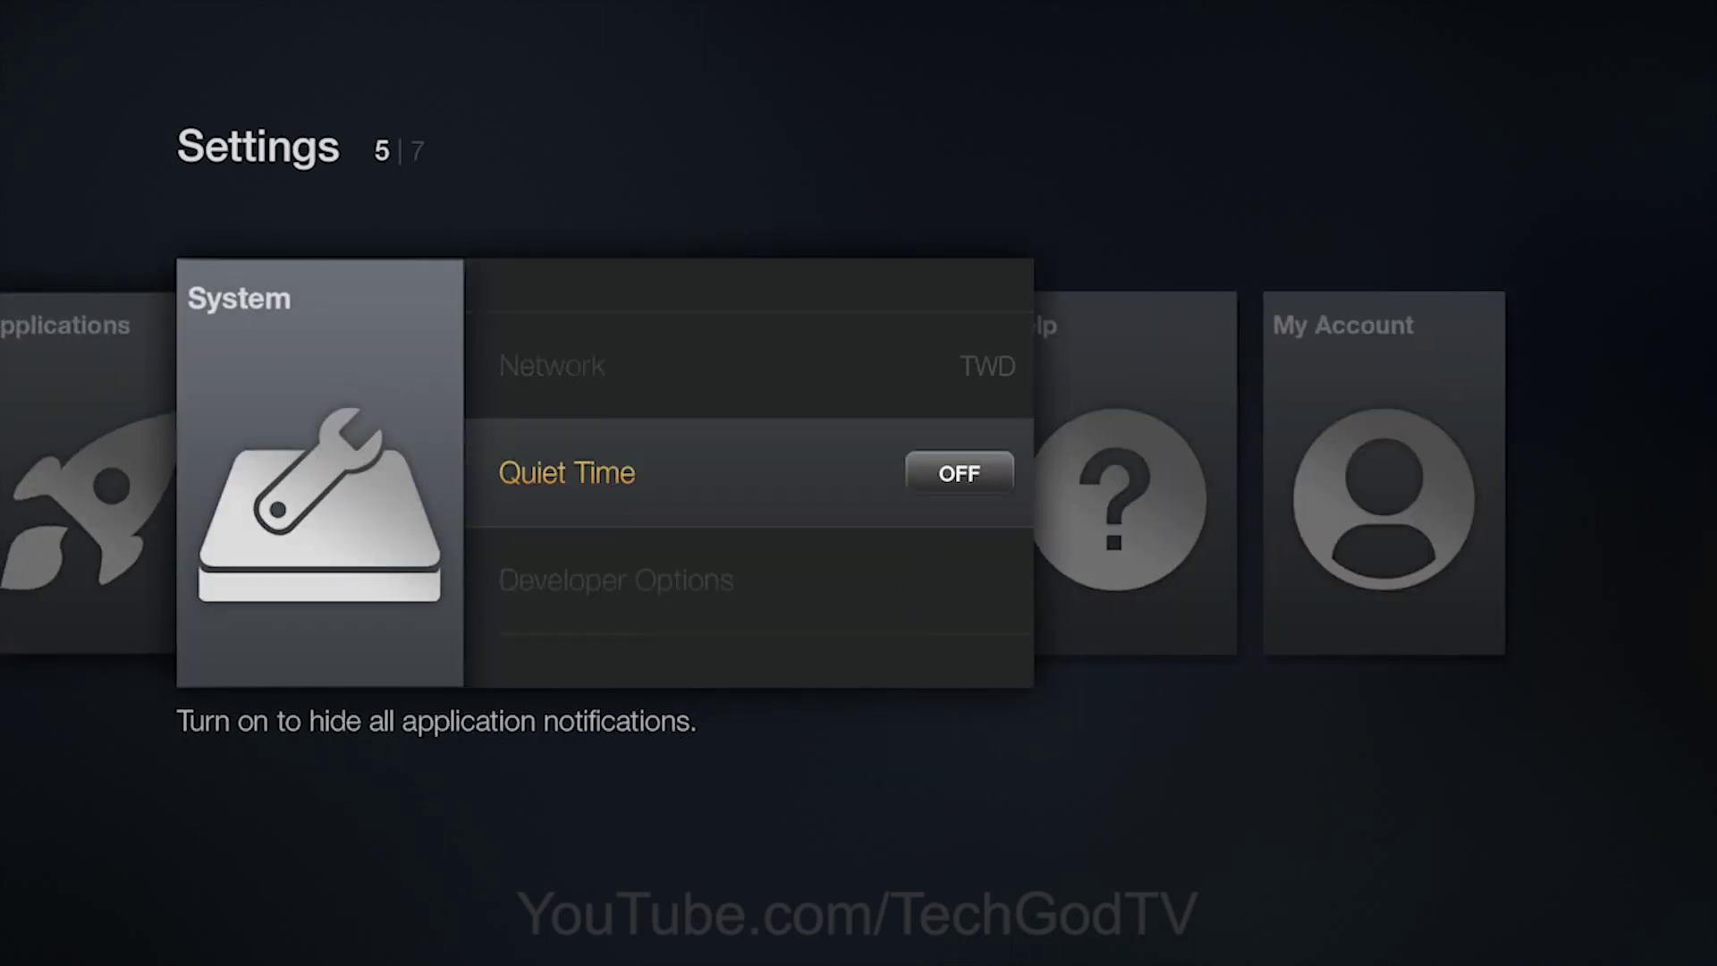
key("Return")
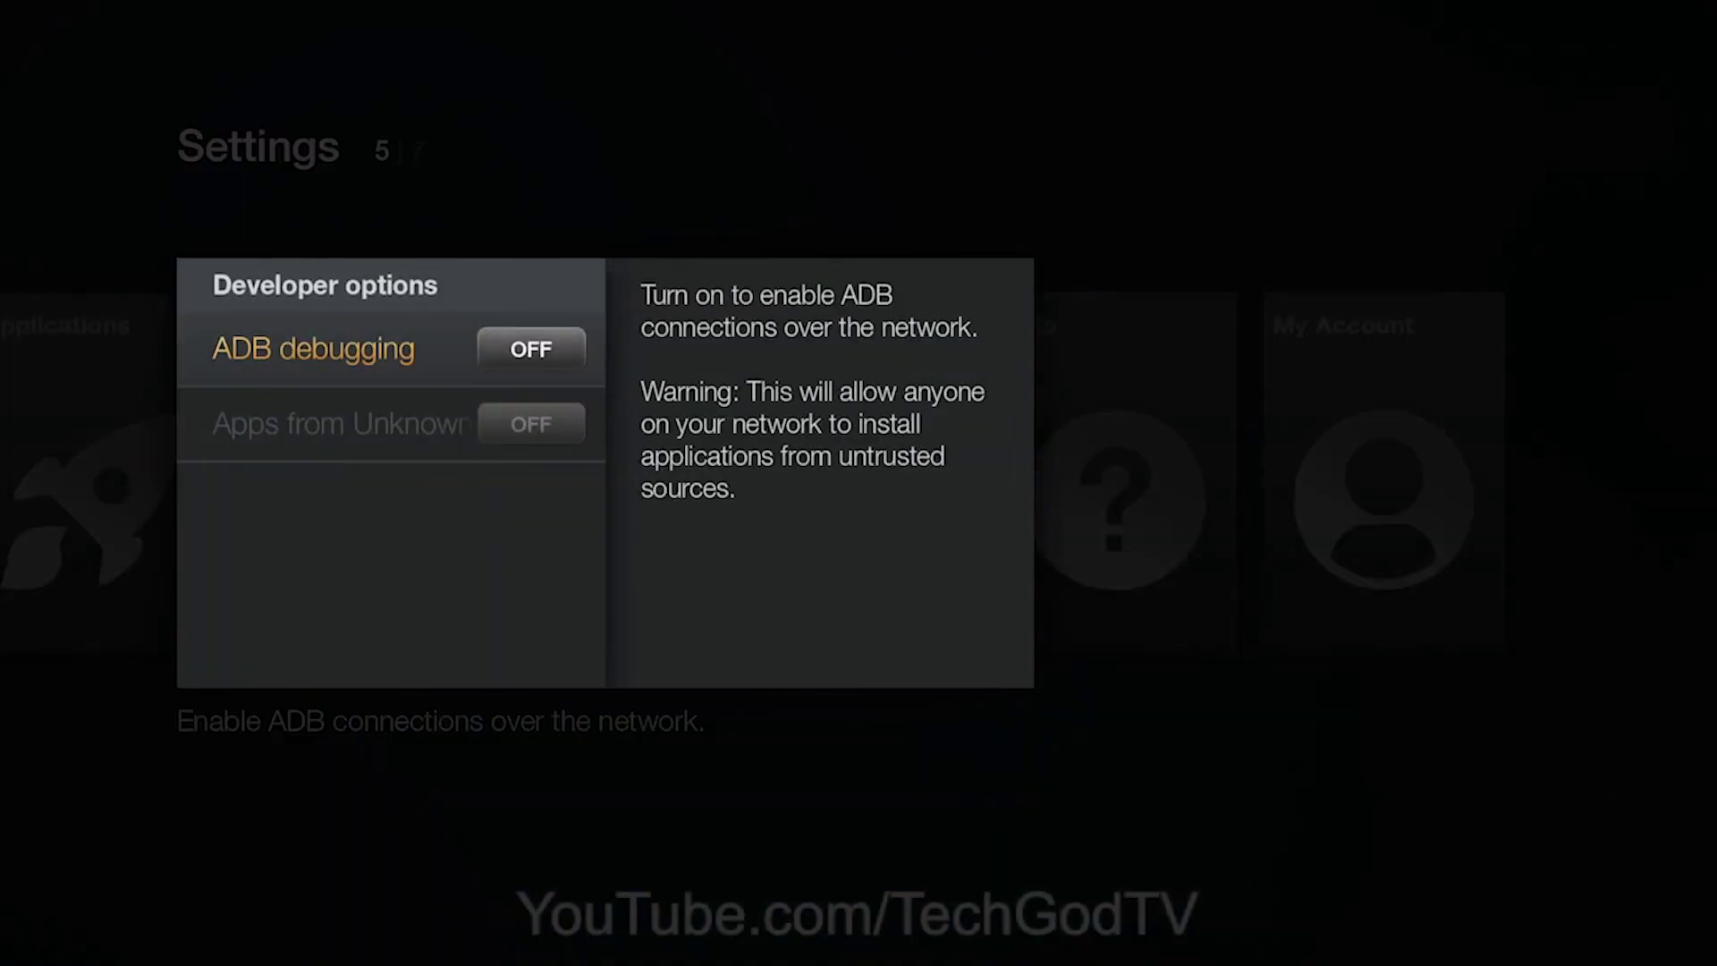
key("Return")
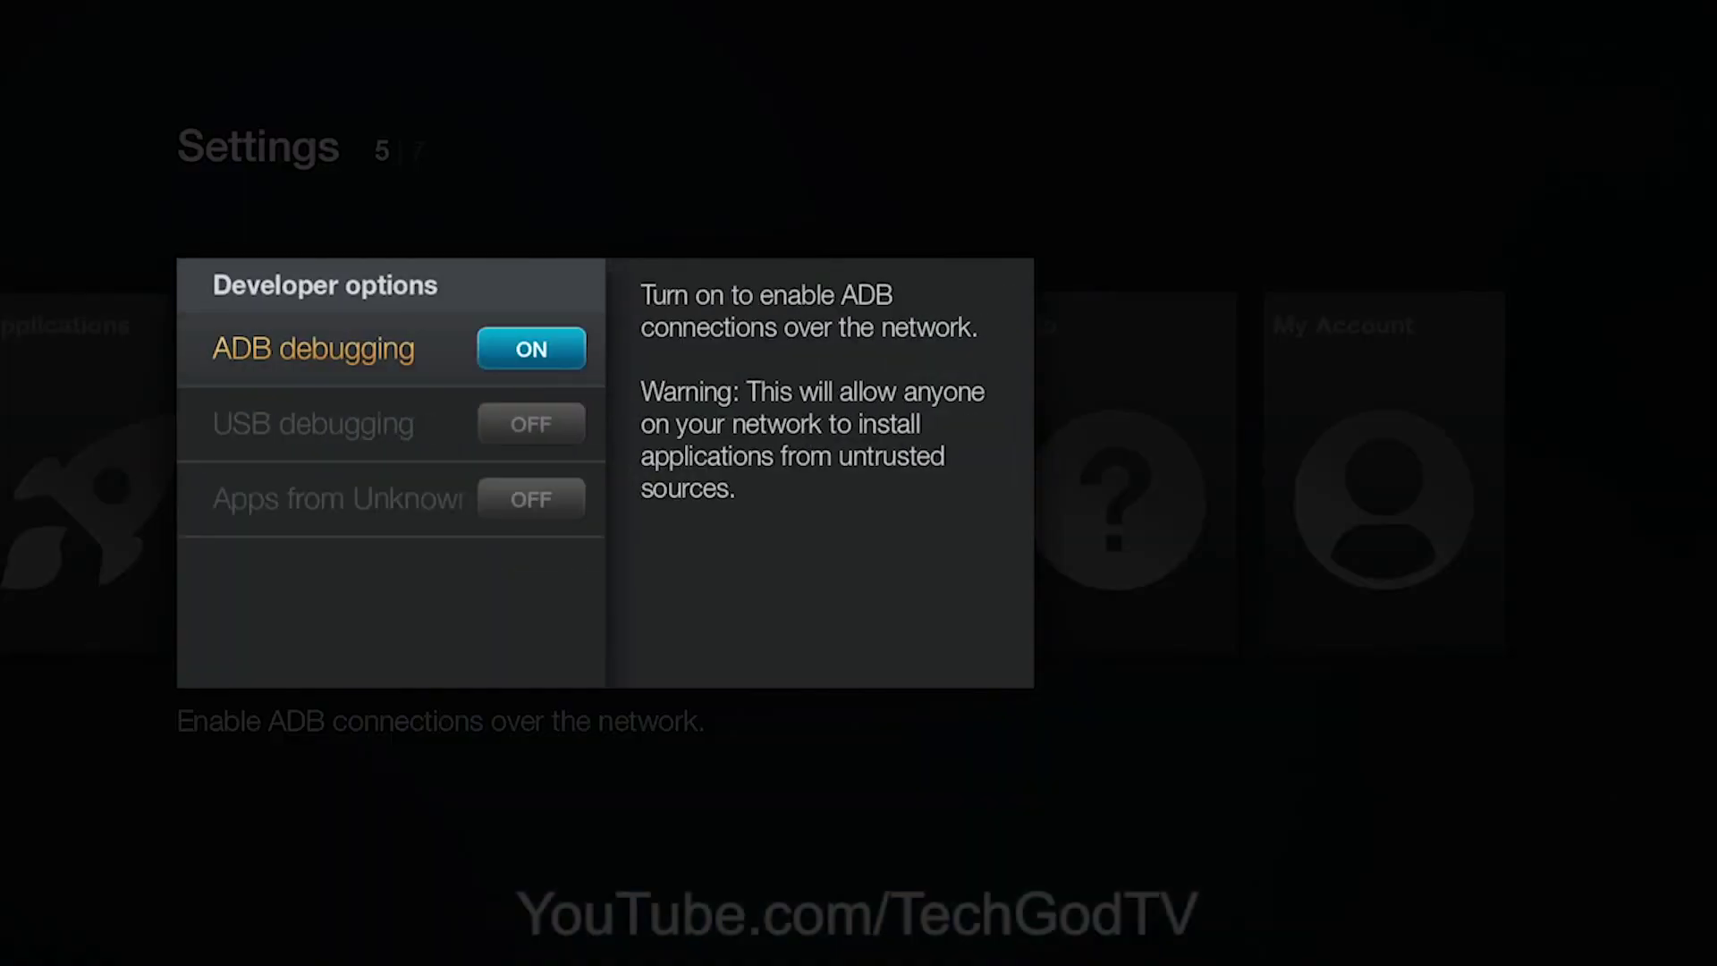
Step: Turn on Apps from Unknown Sources, accepting the warning, and return to System settings
key("Down")
key("Down")
key("Return")
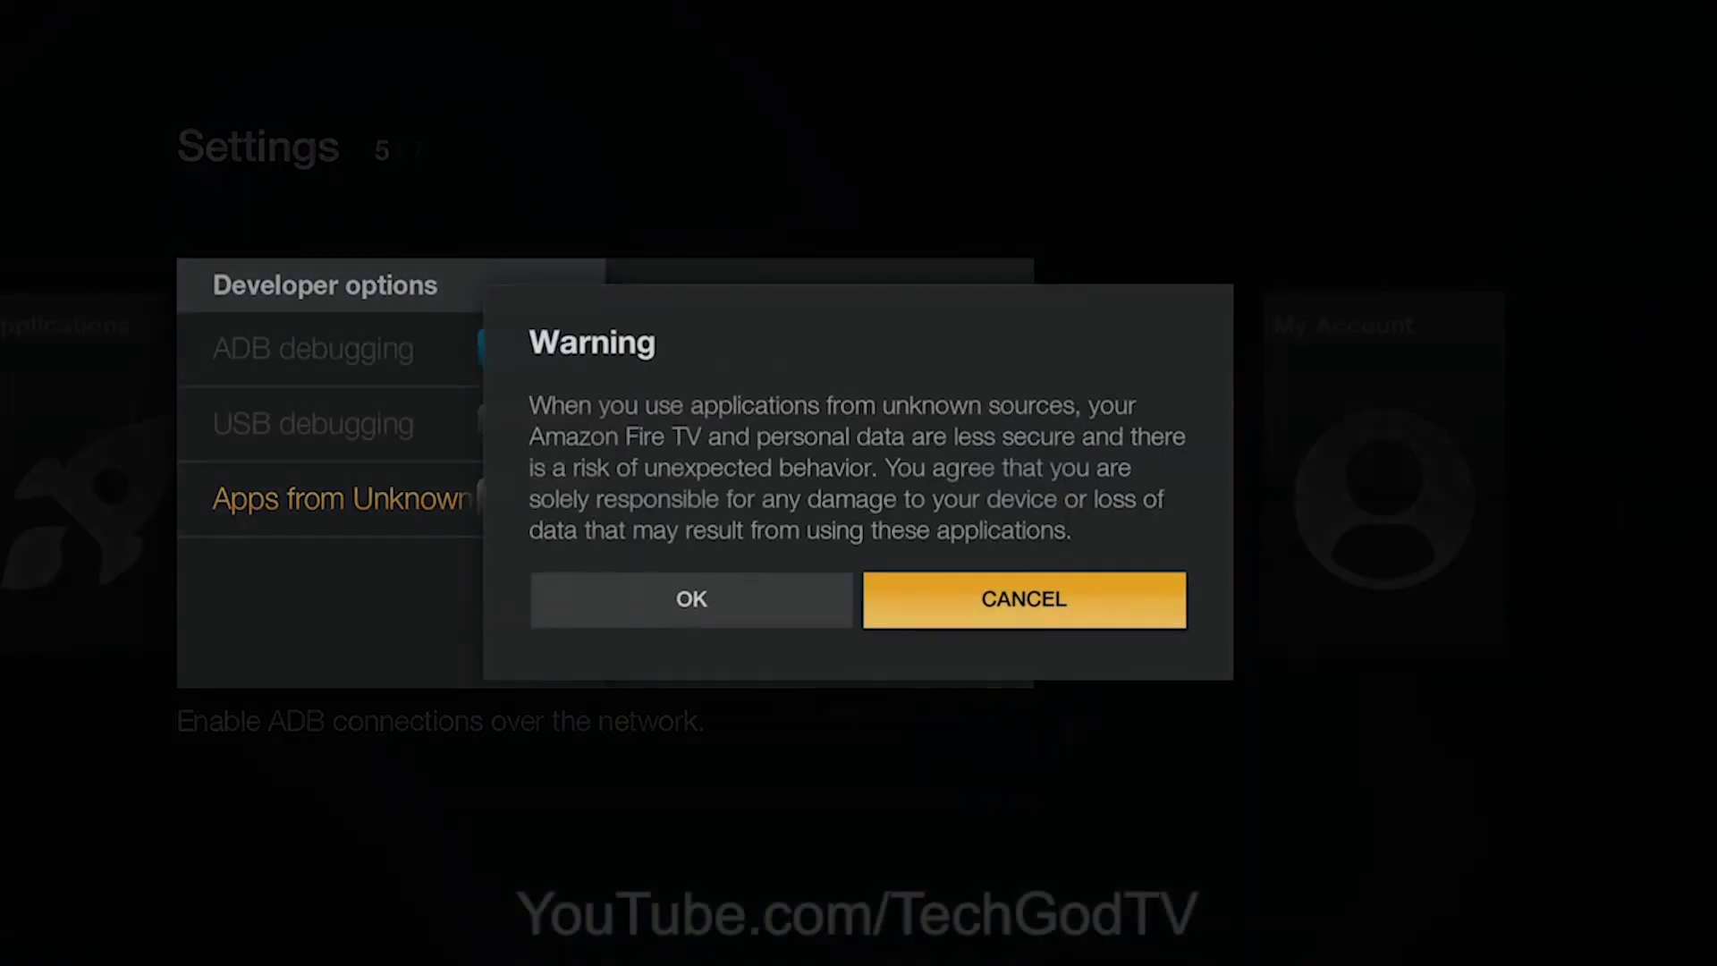
key("Left")
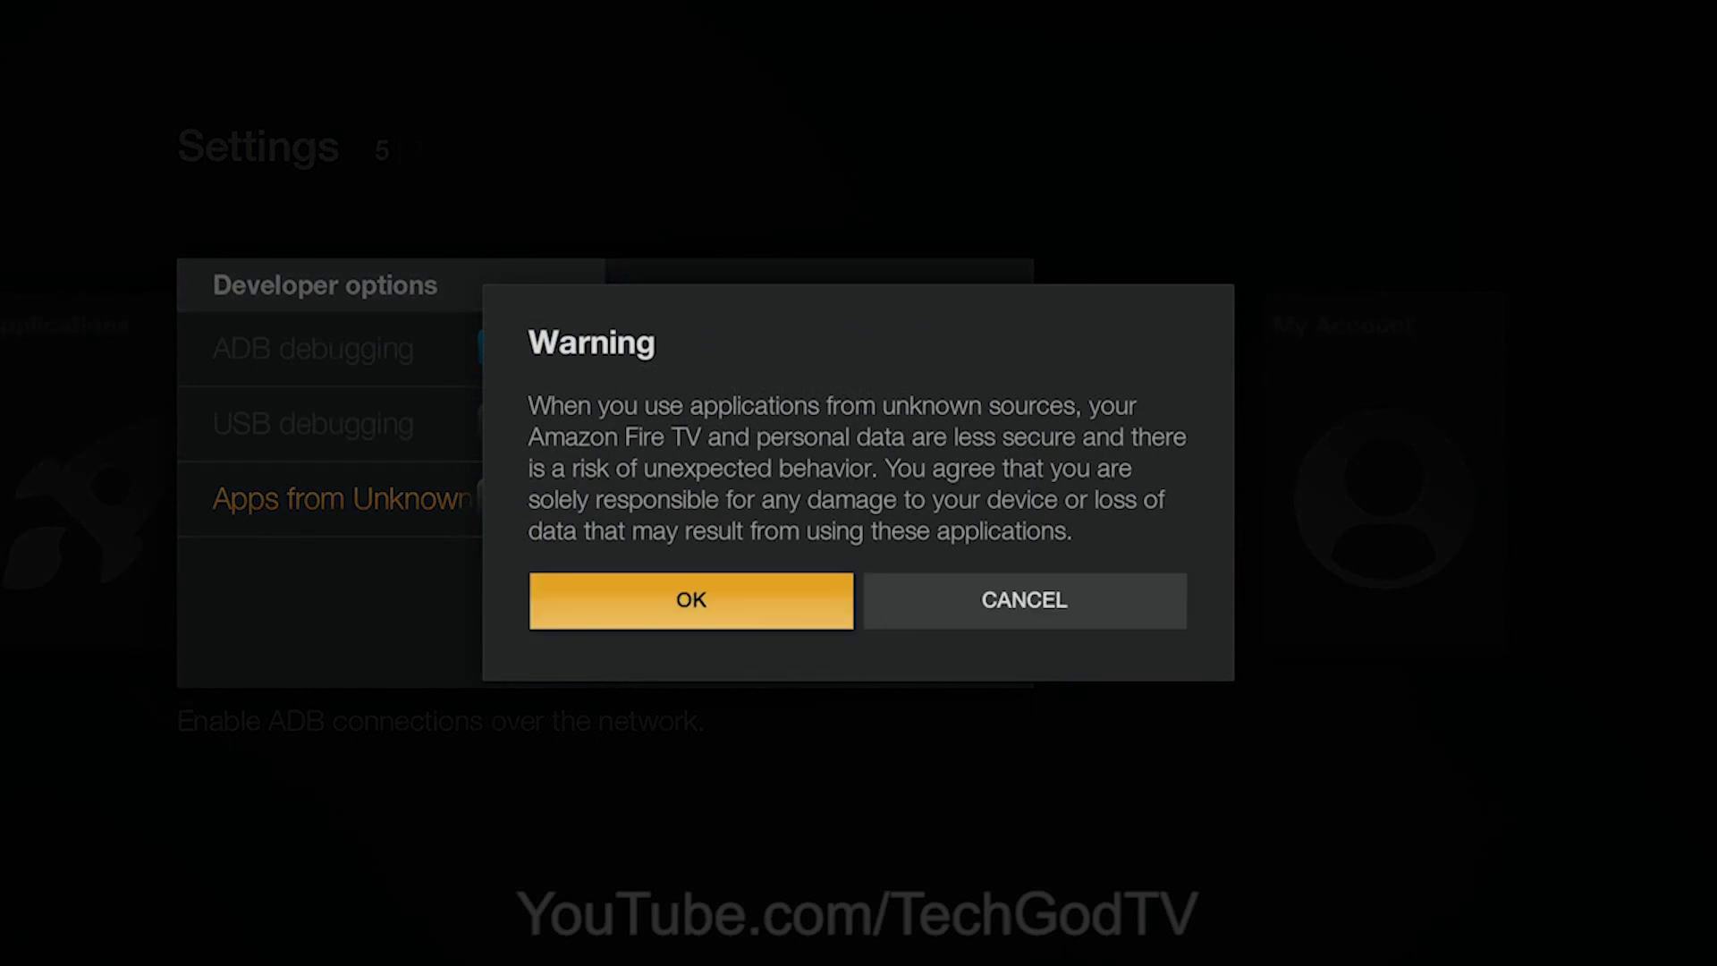
key("Return")
key("Escape")
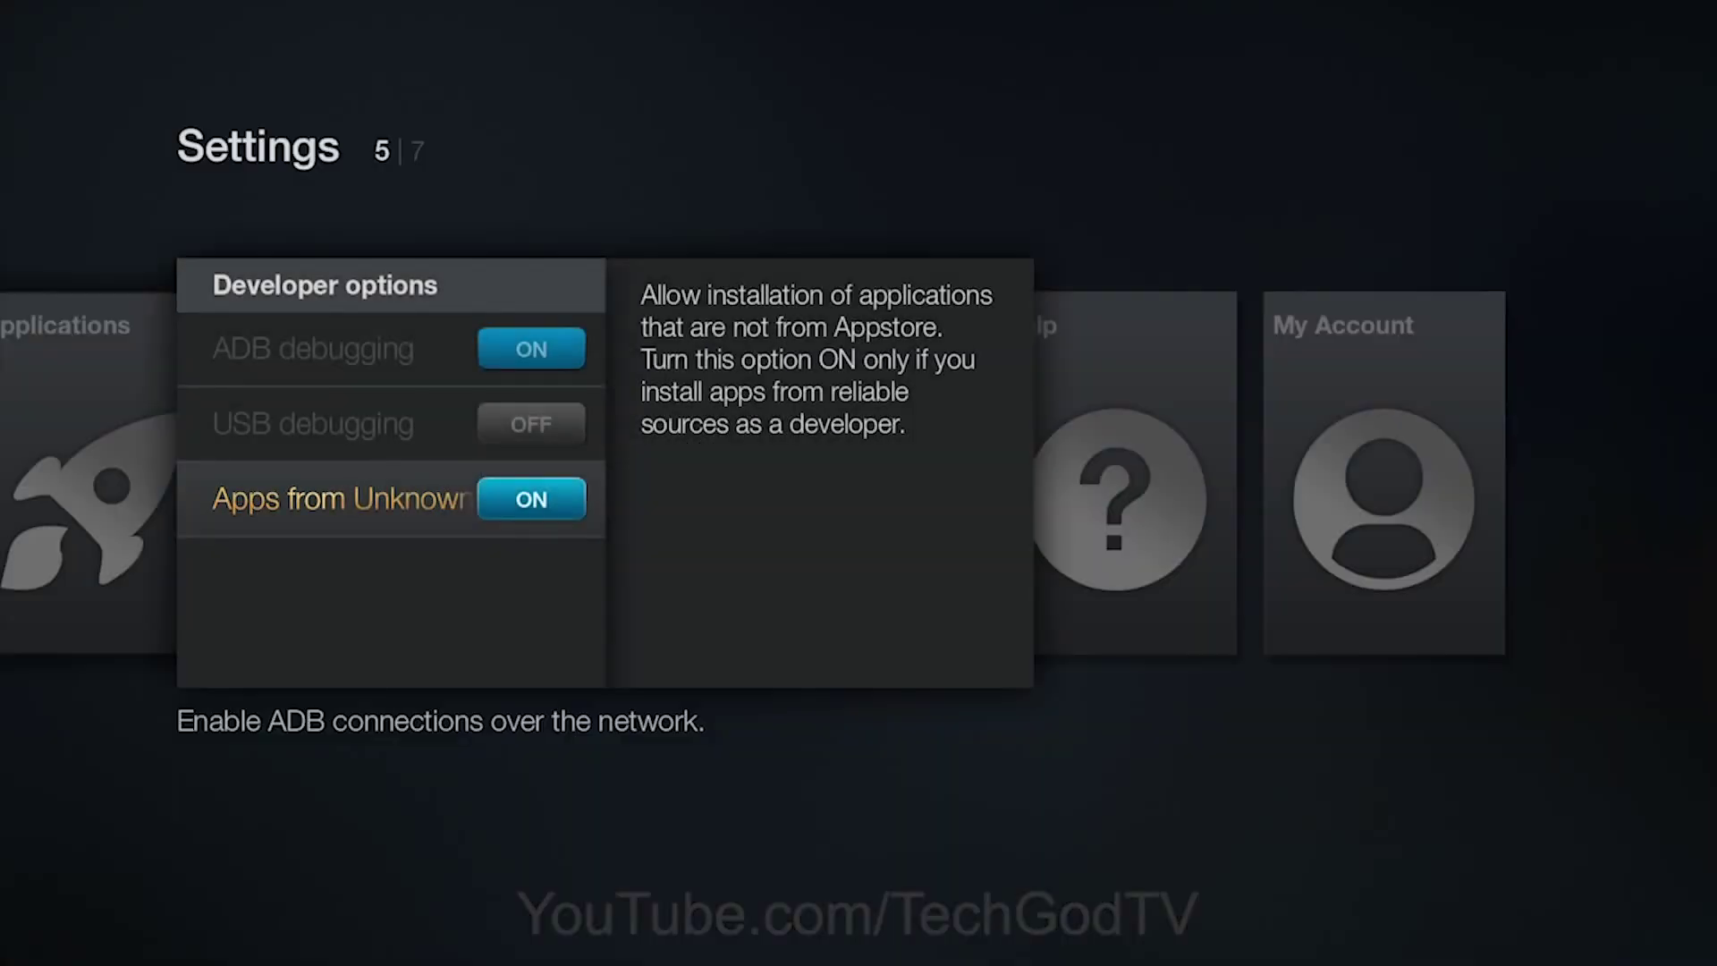
Step: Open About and review the storage and network details, noting IP 192.168.1.13
key("Up")
key("Up")
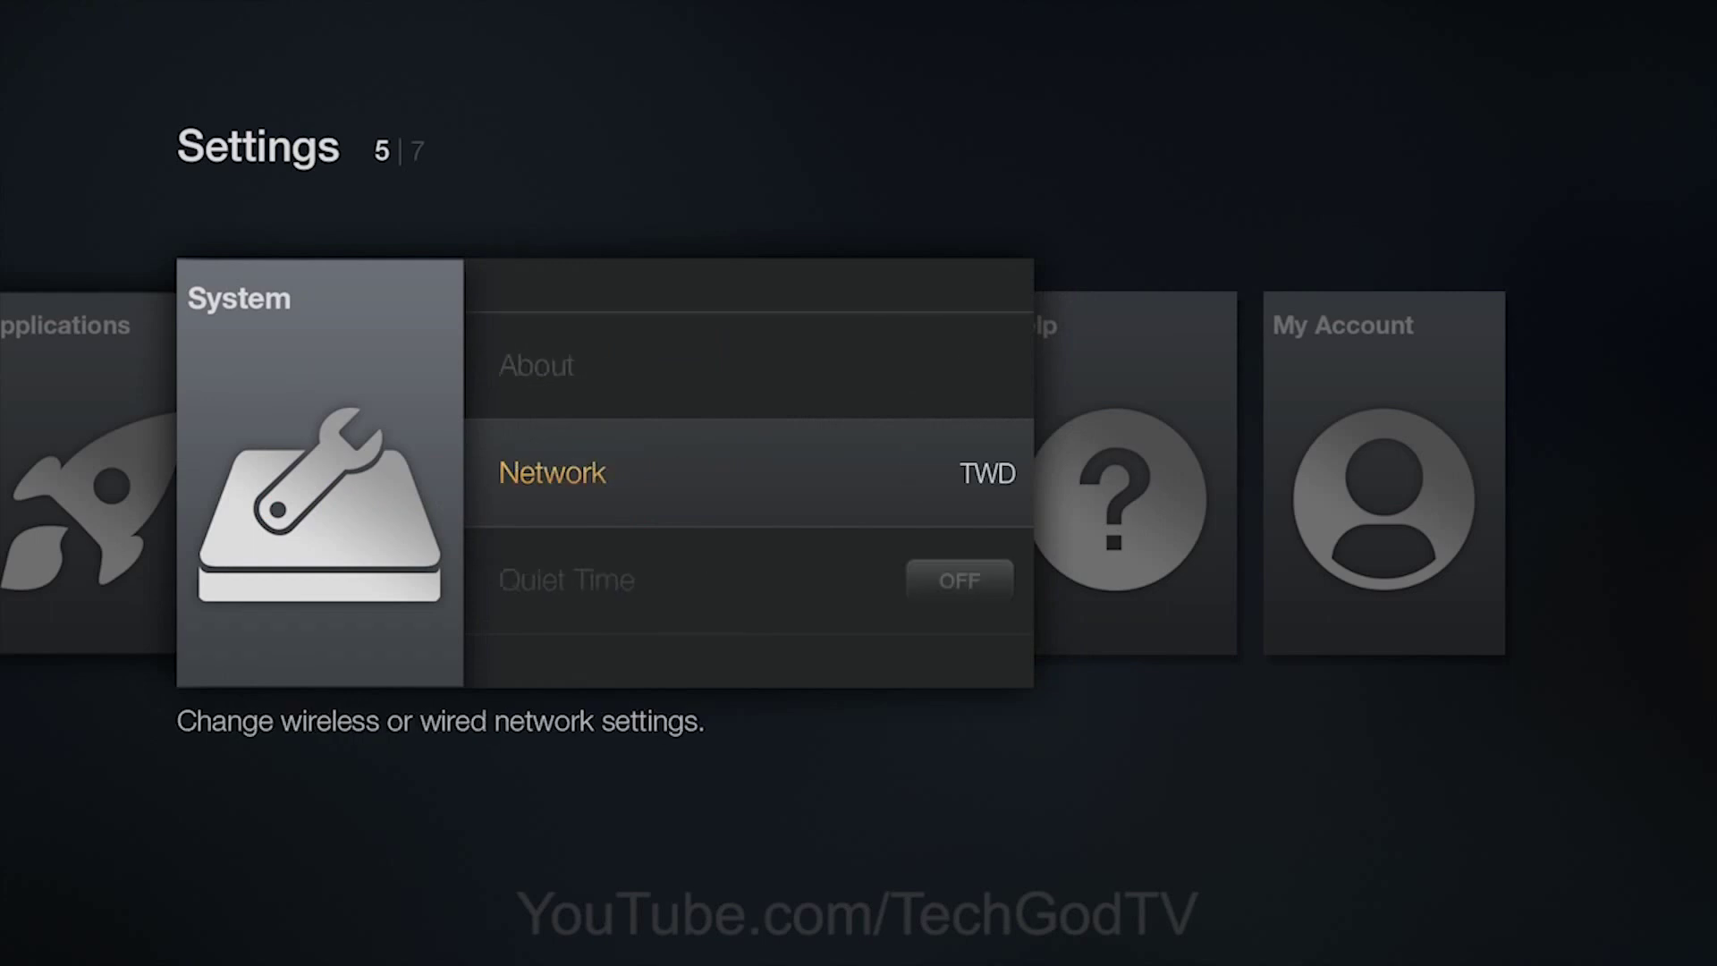
key("Up")
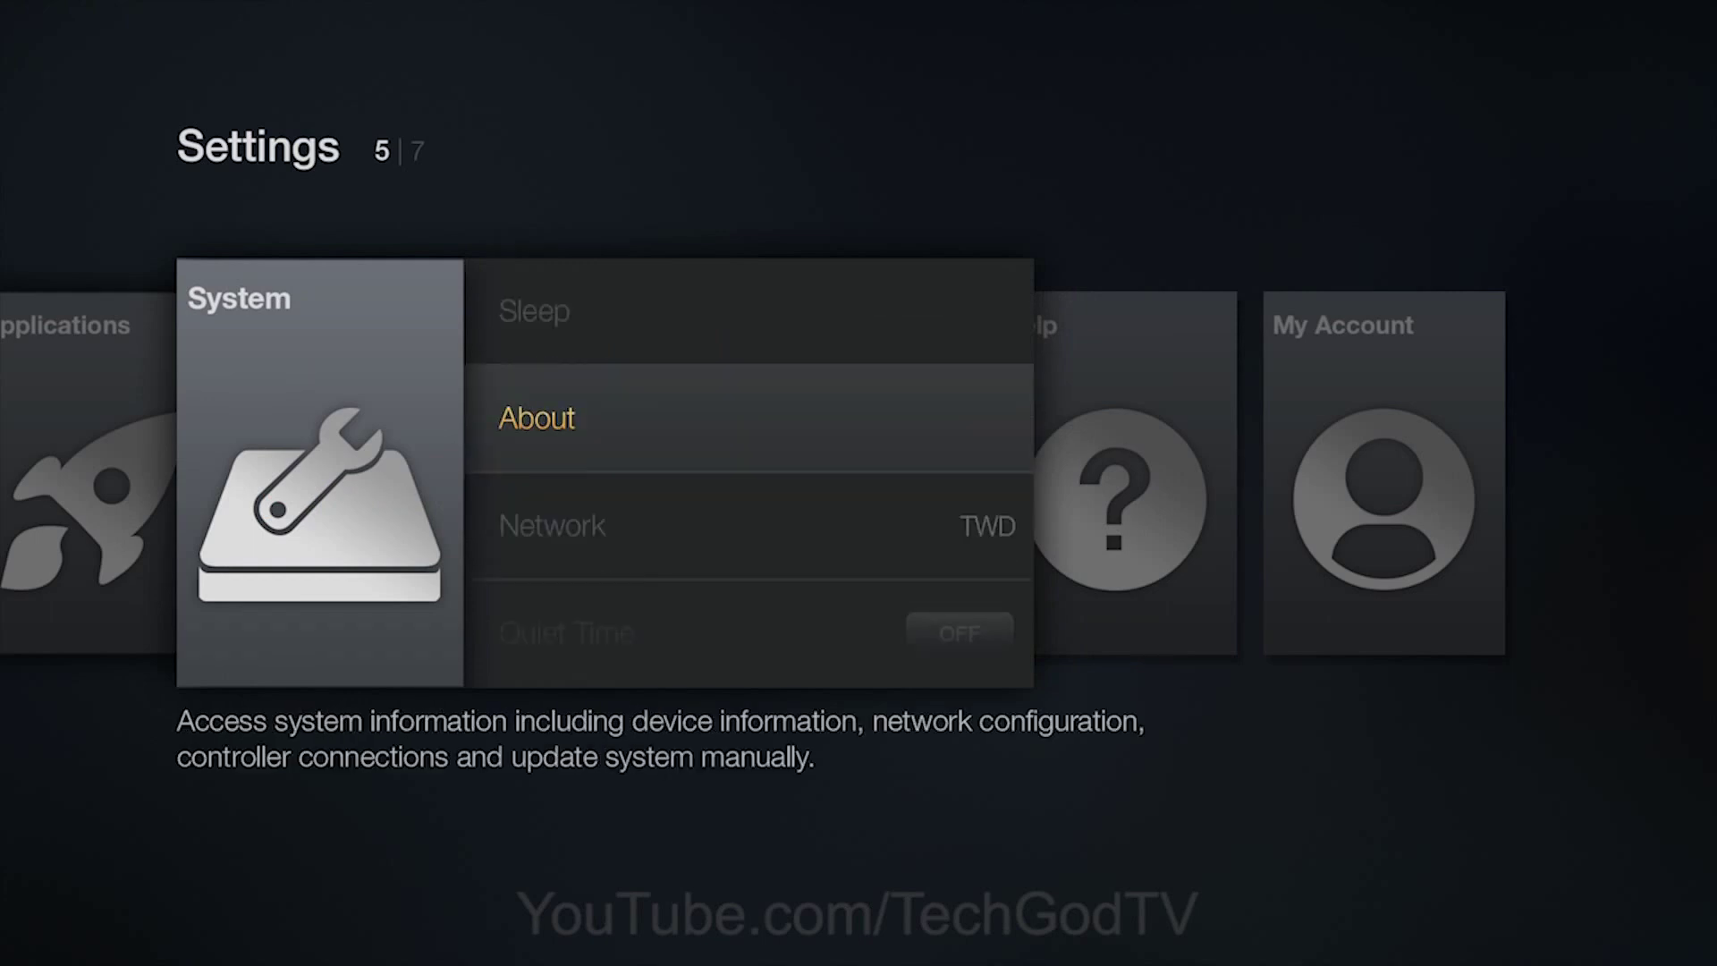
key("Return")
key("Down")
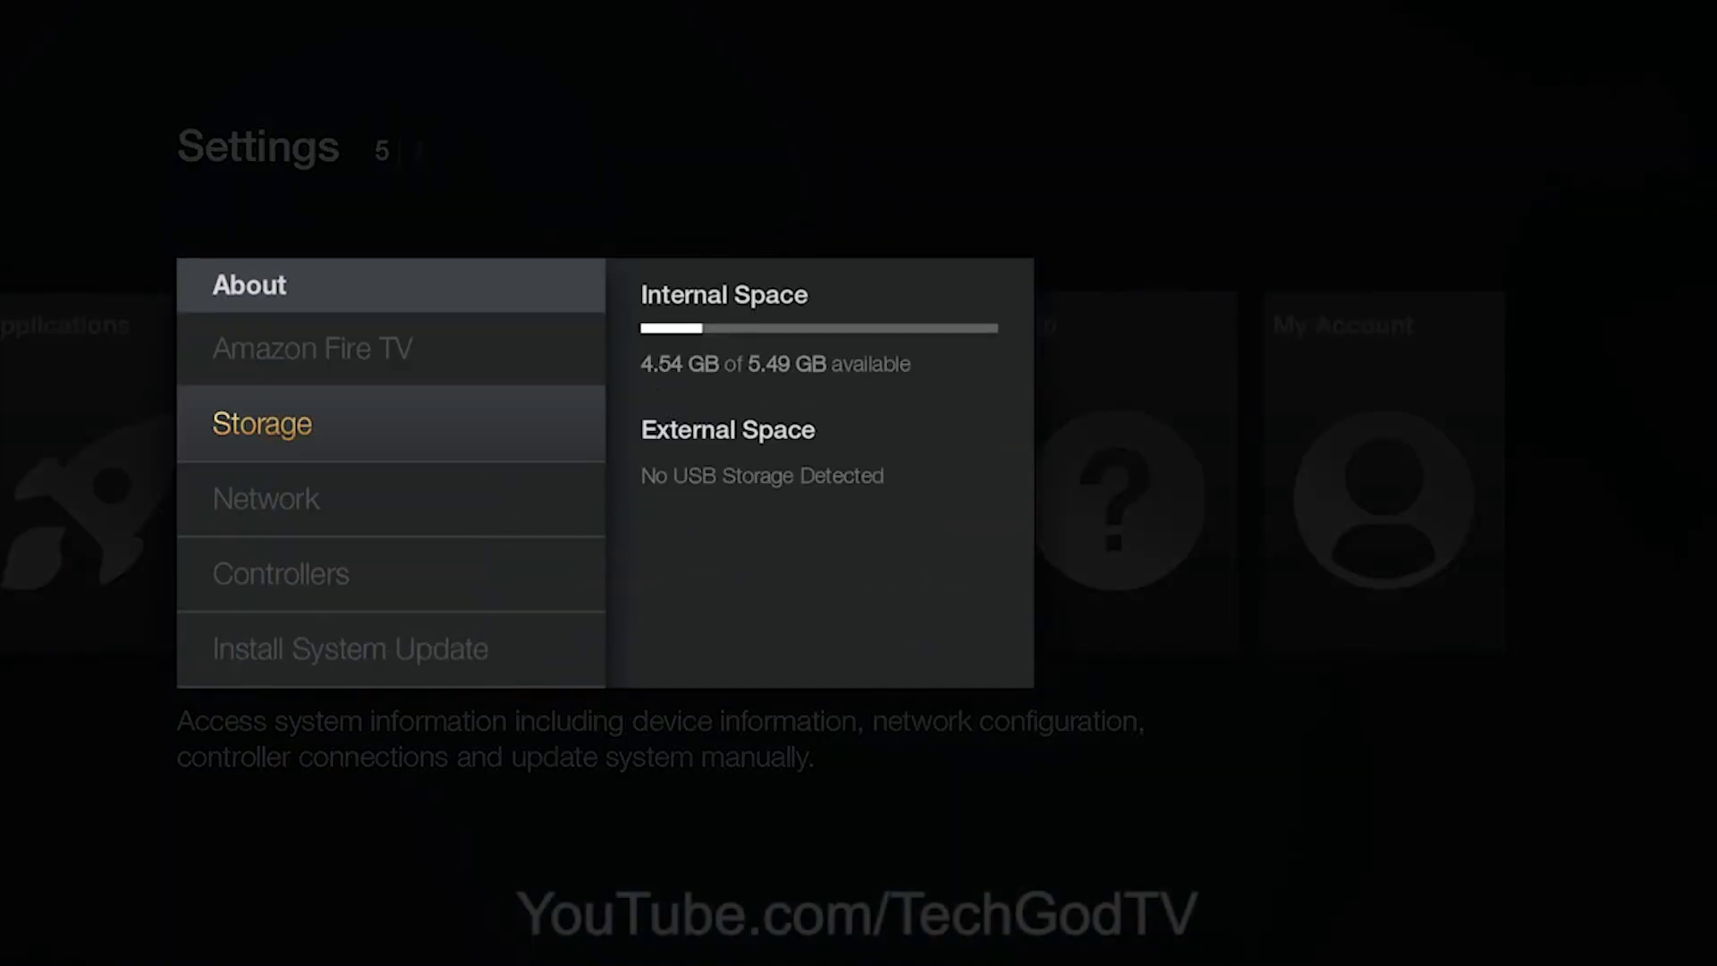
key("Down")
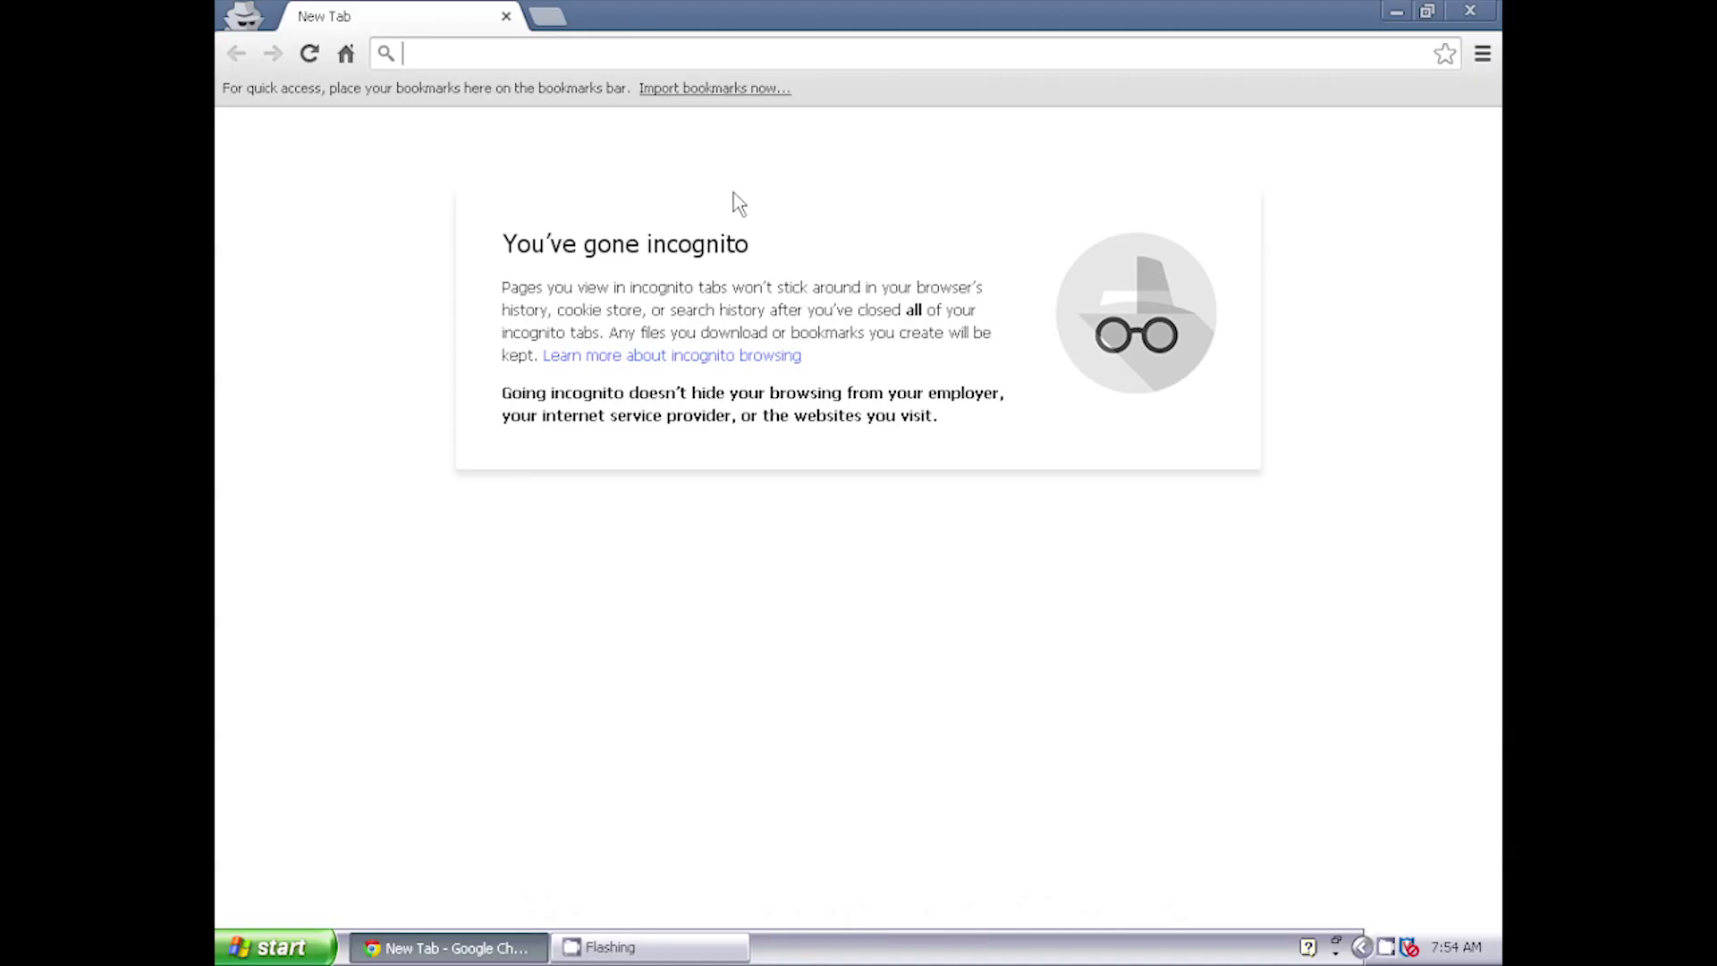
Step: Search for adbfire, open the Jocala.com page and follow the adbFire 1.28 for Windows link
type("a")
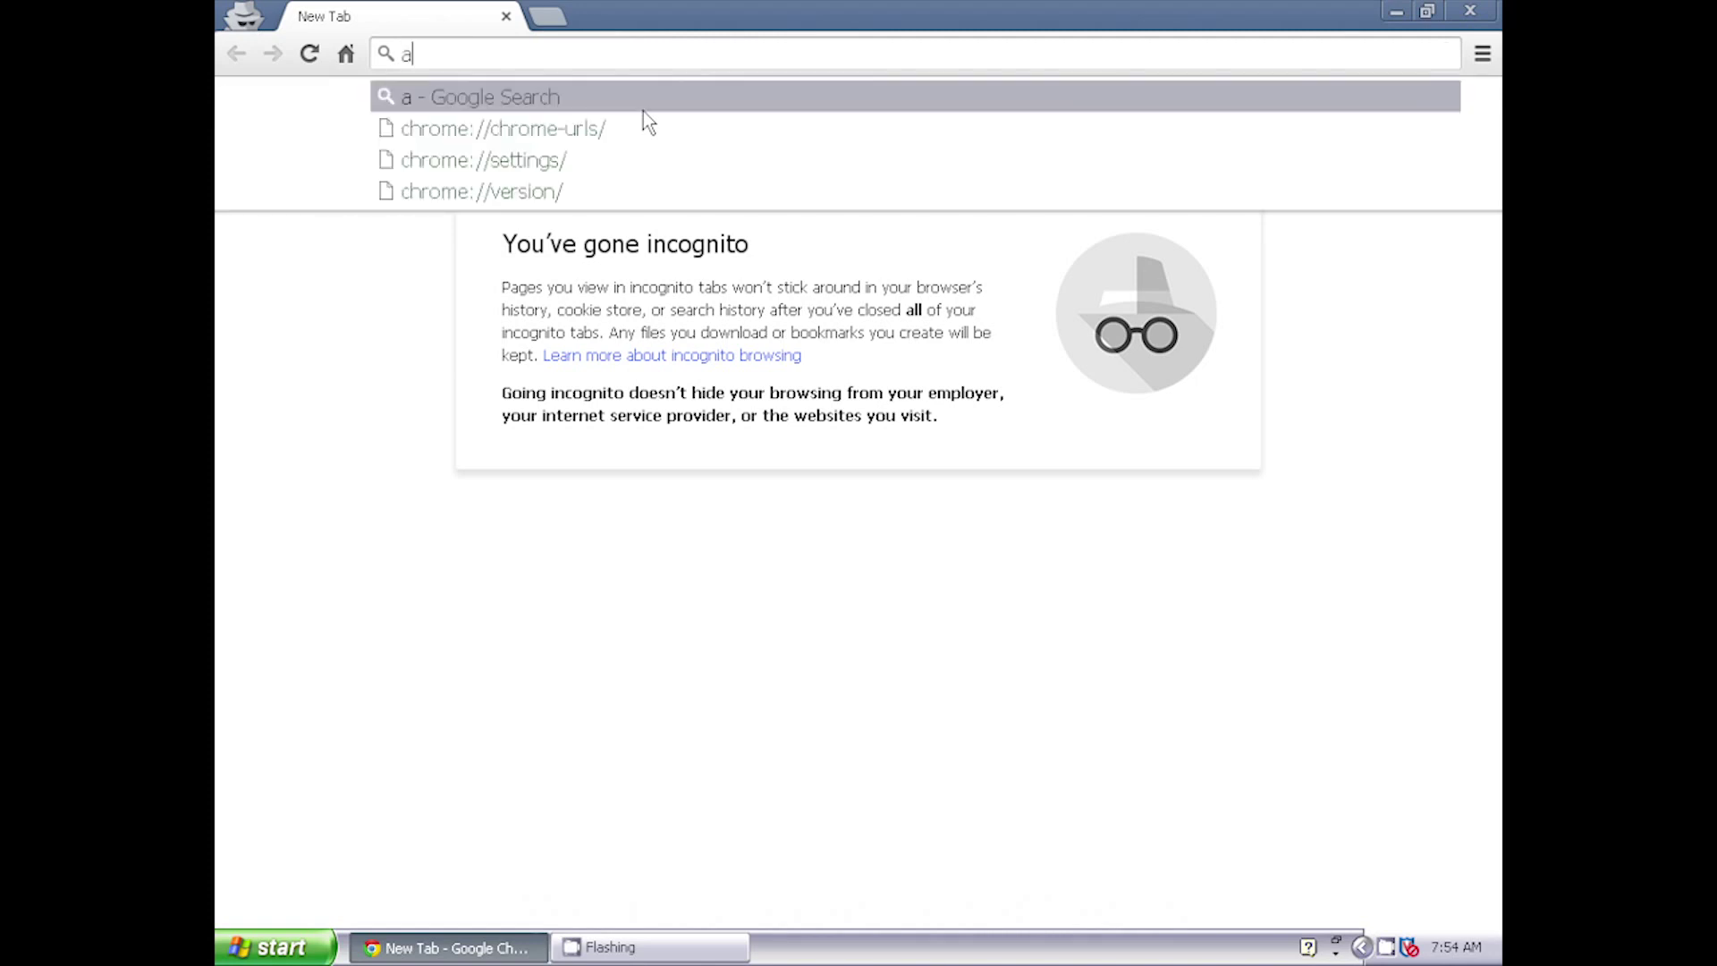
type("dbfir")
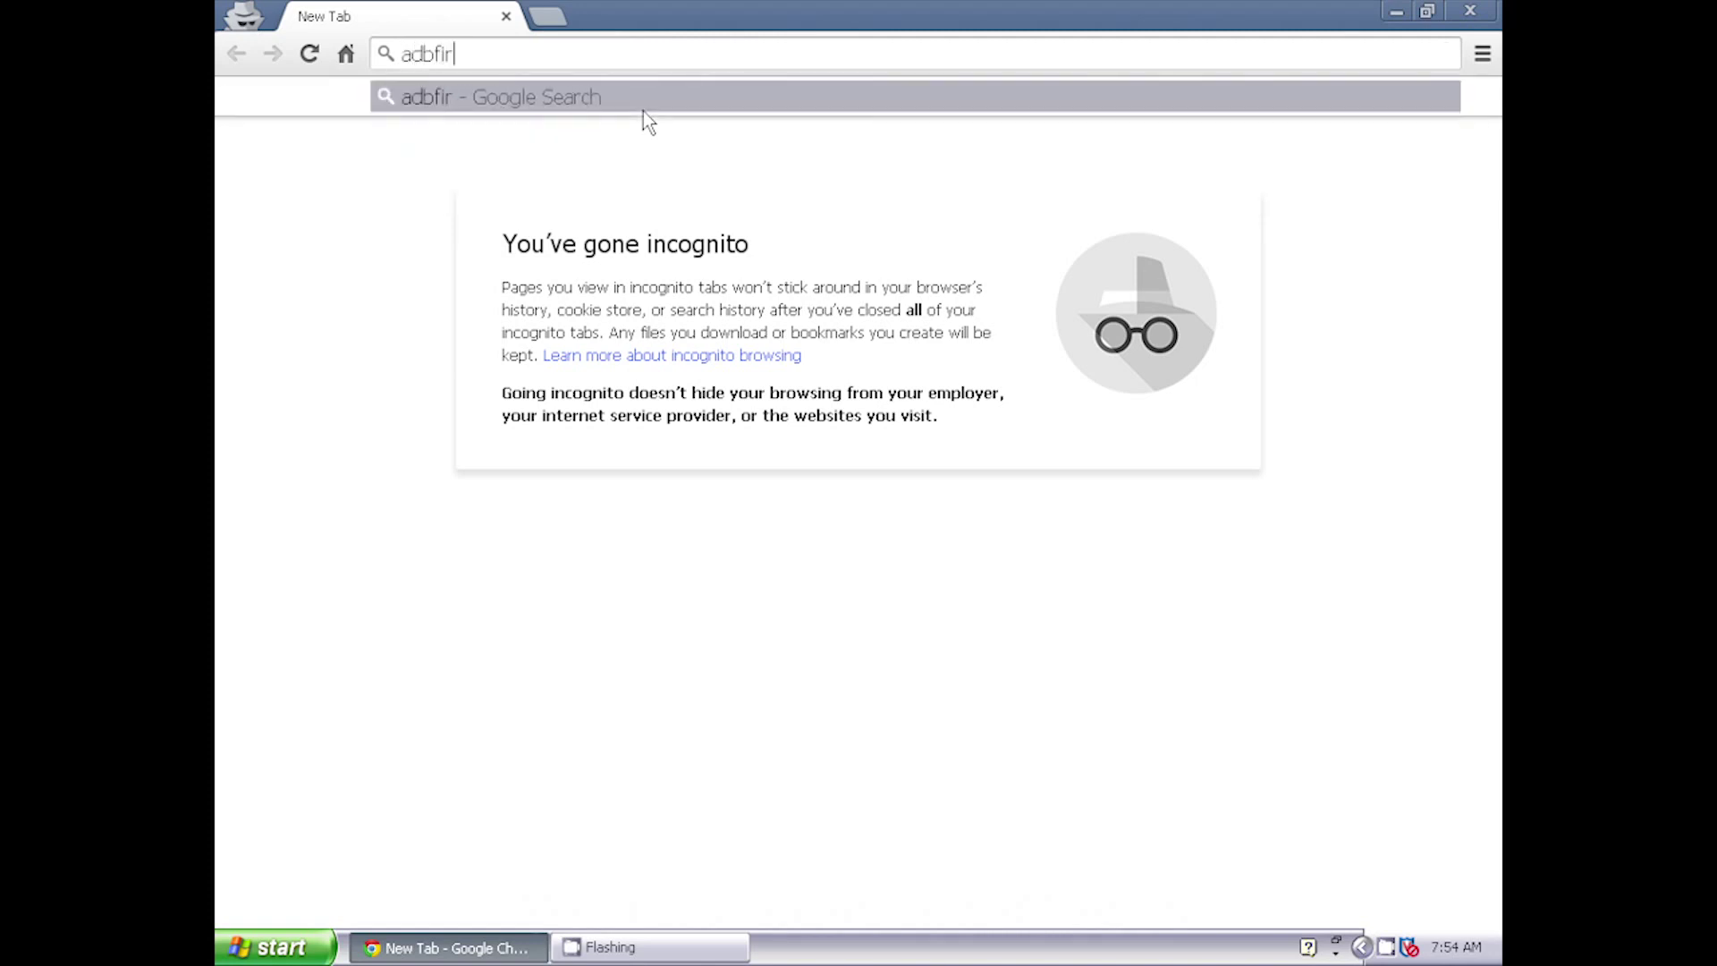
type("e")
key("Return")
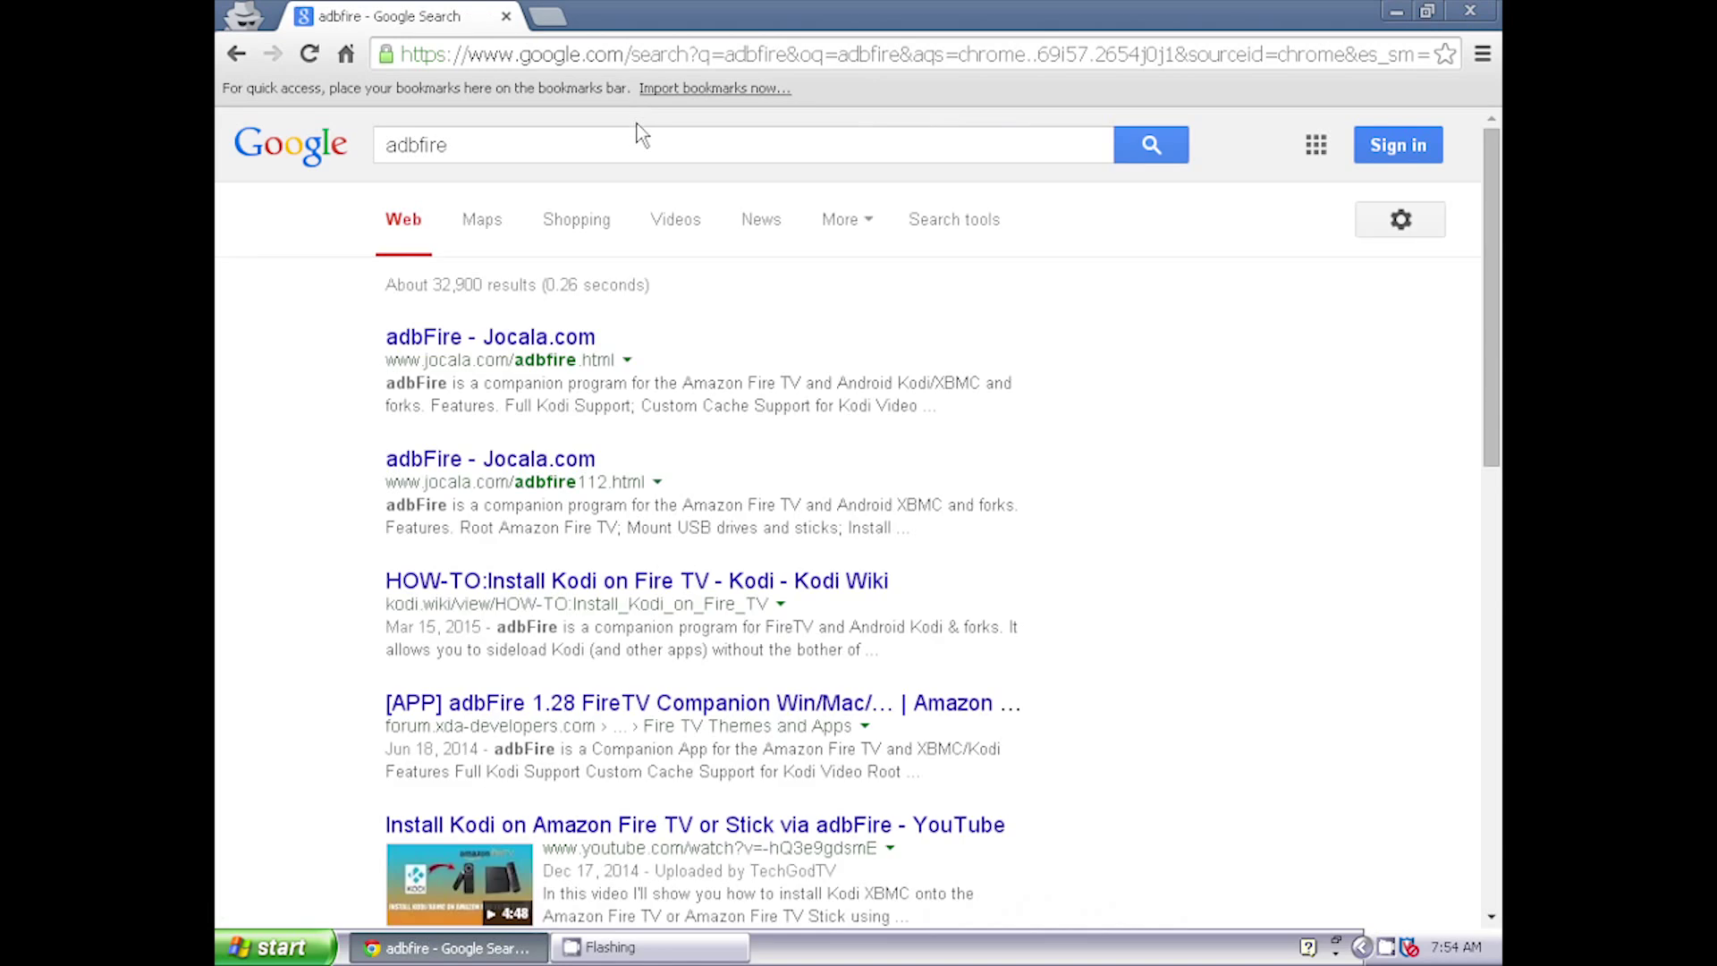
left_click(559, 339)
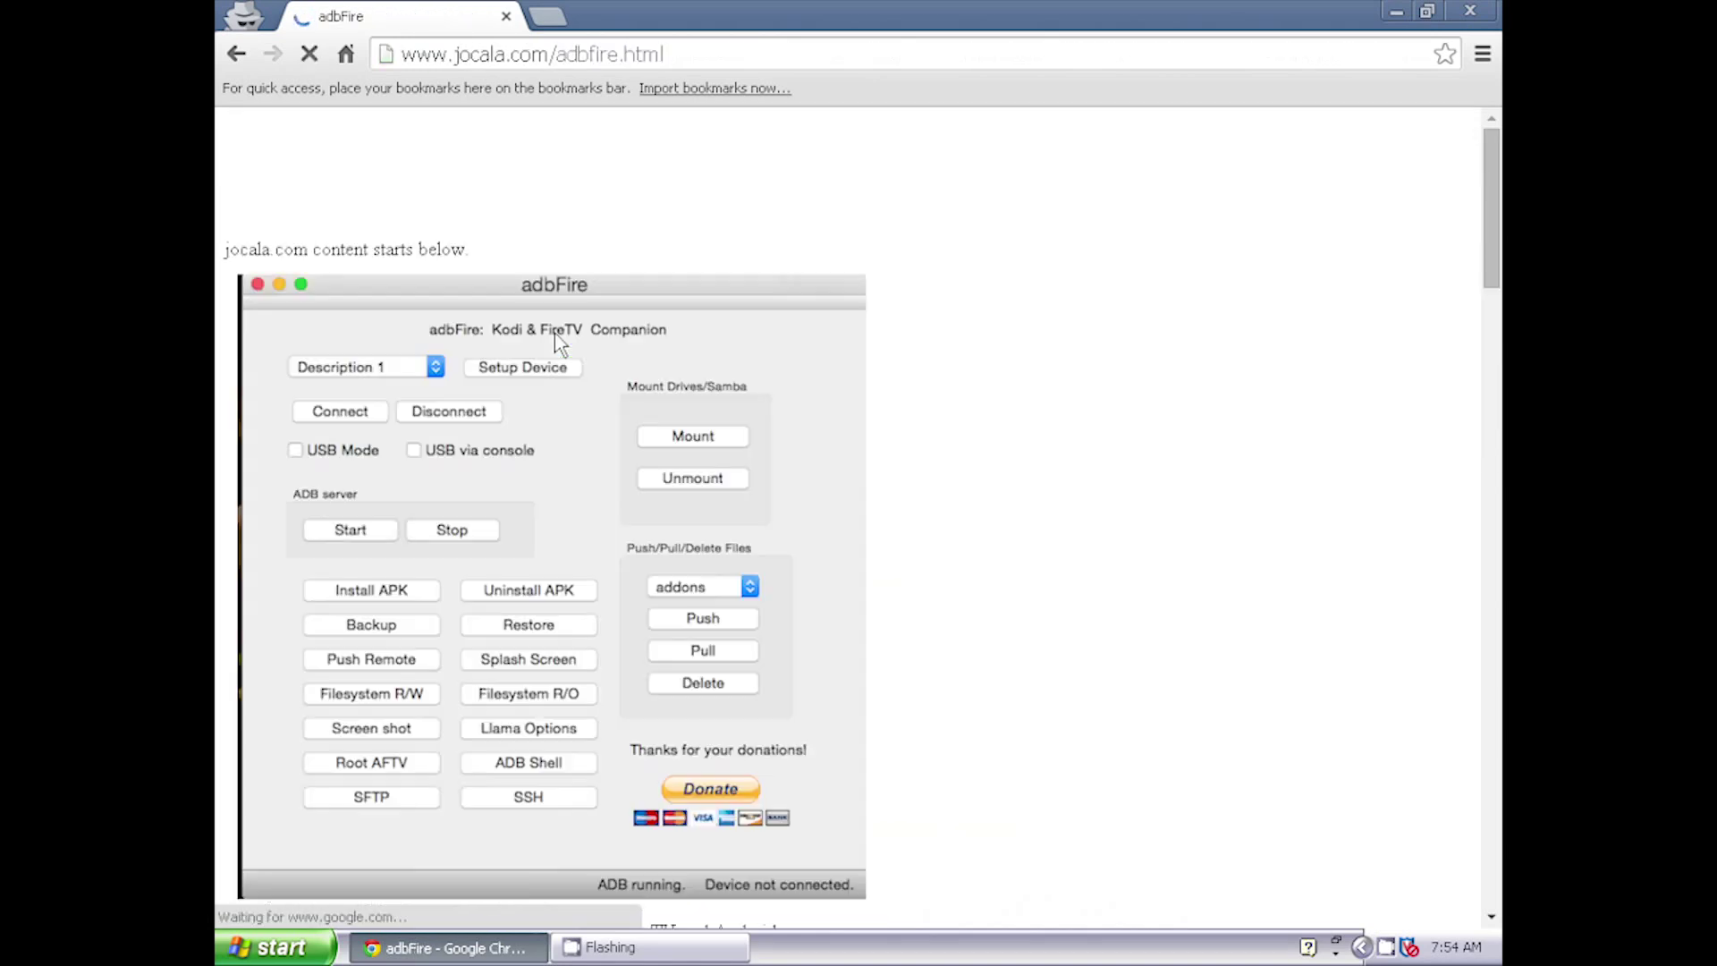
scroll(490, 483, "down", 7)
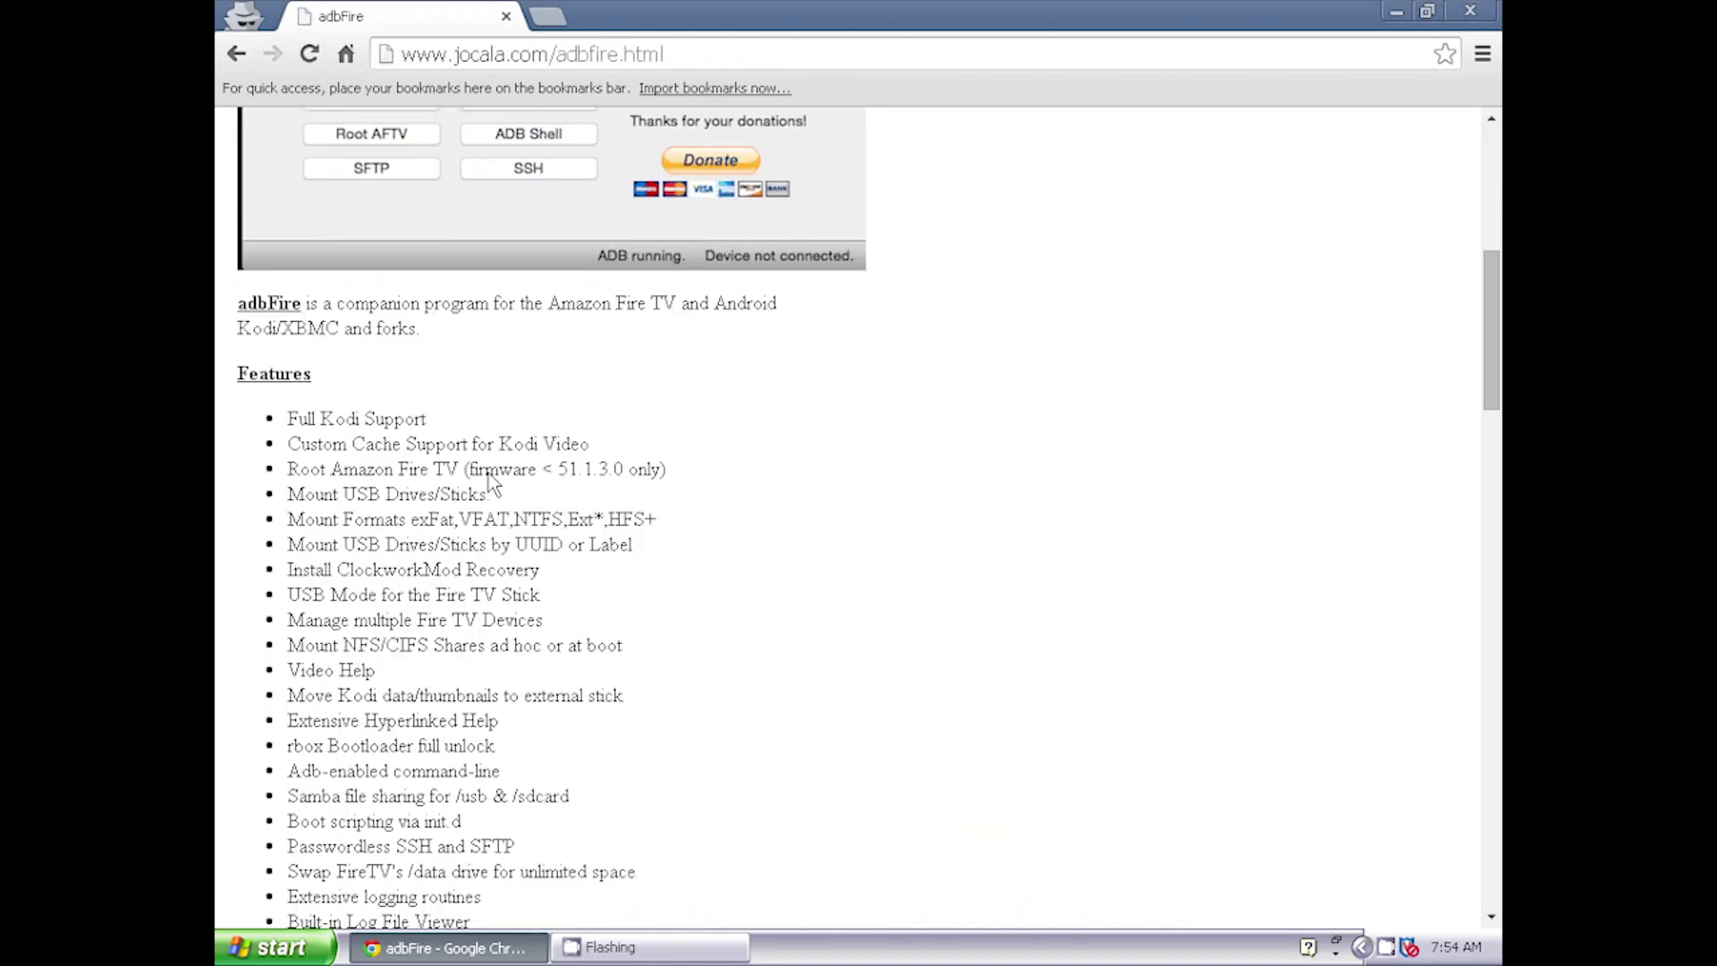
scroll(490, 483, "down", 6)
left_click(508, 737)
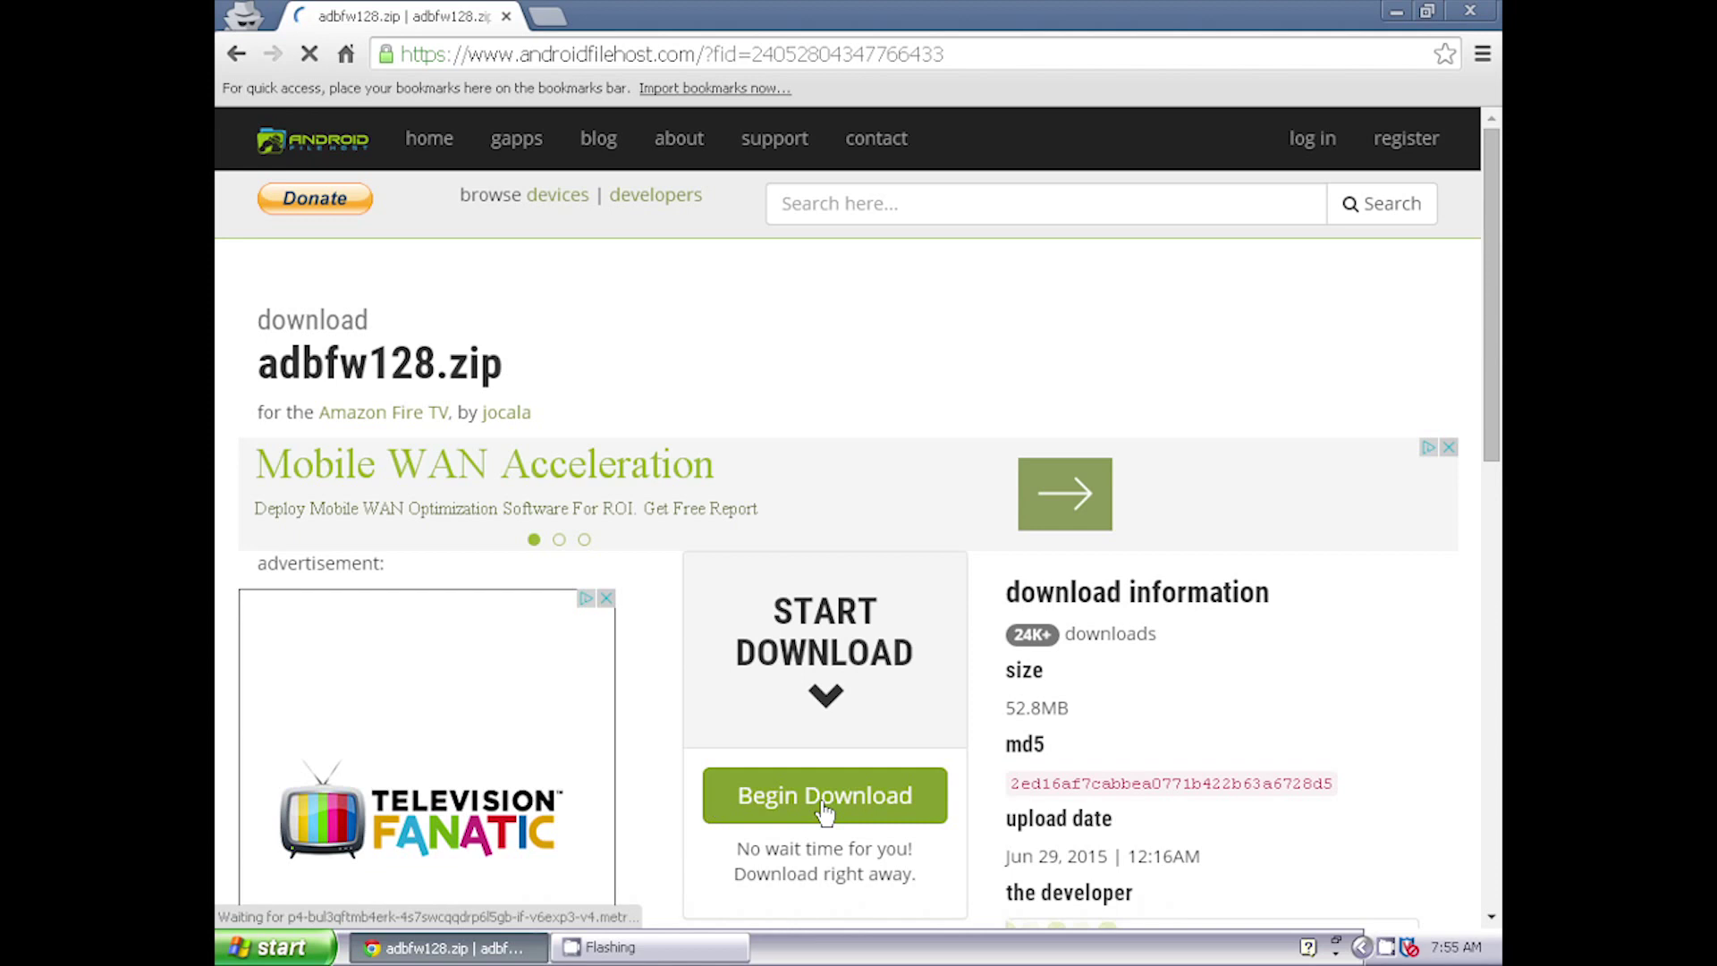
Step: Download adbfw128.zip (52.8MB) from the primary mirror and save it to the Desktop
left_click(823, 805)
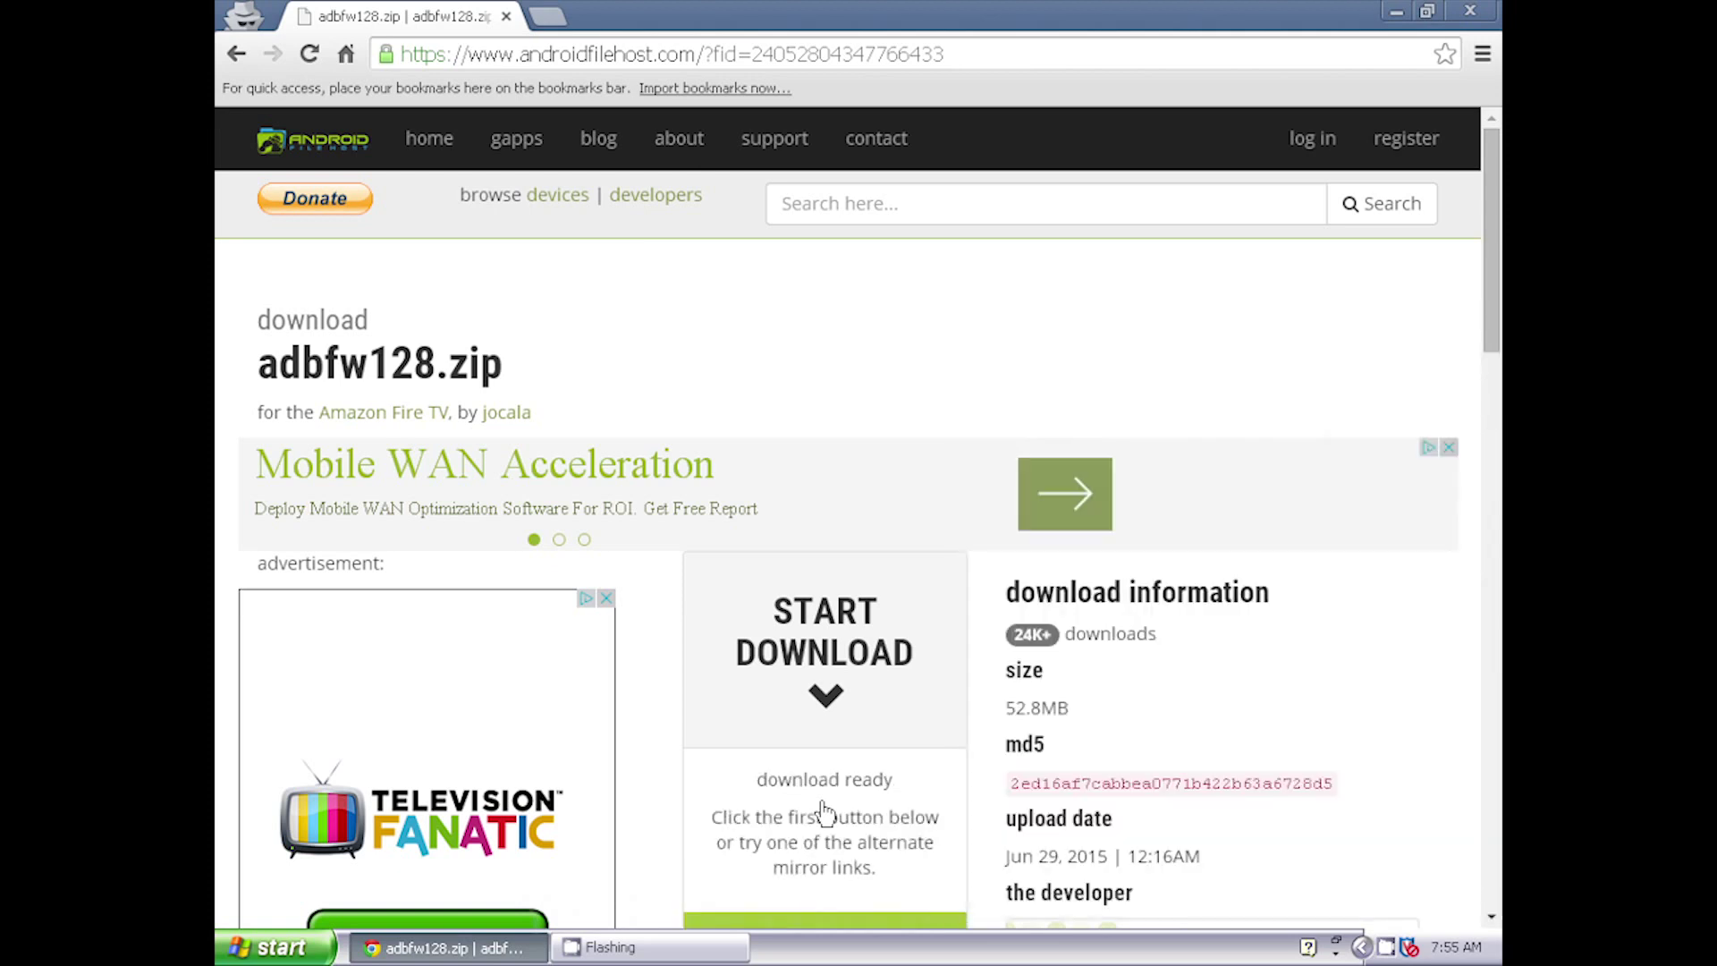
scroll(825, 814, "down", 3)
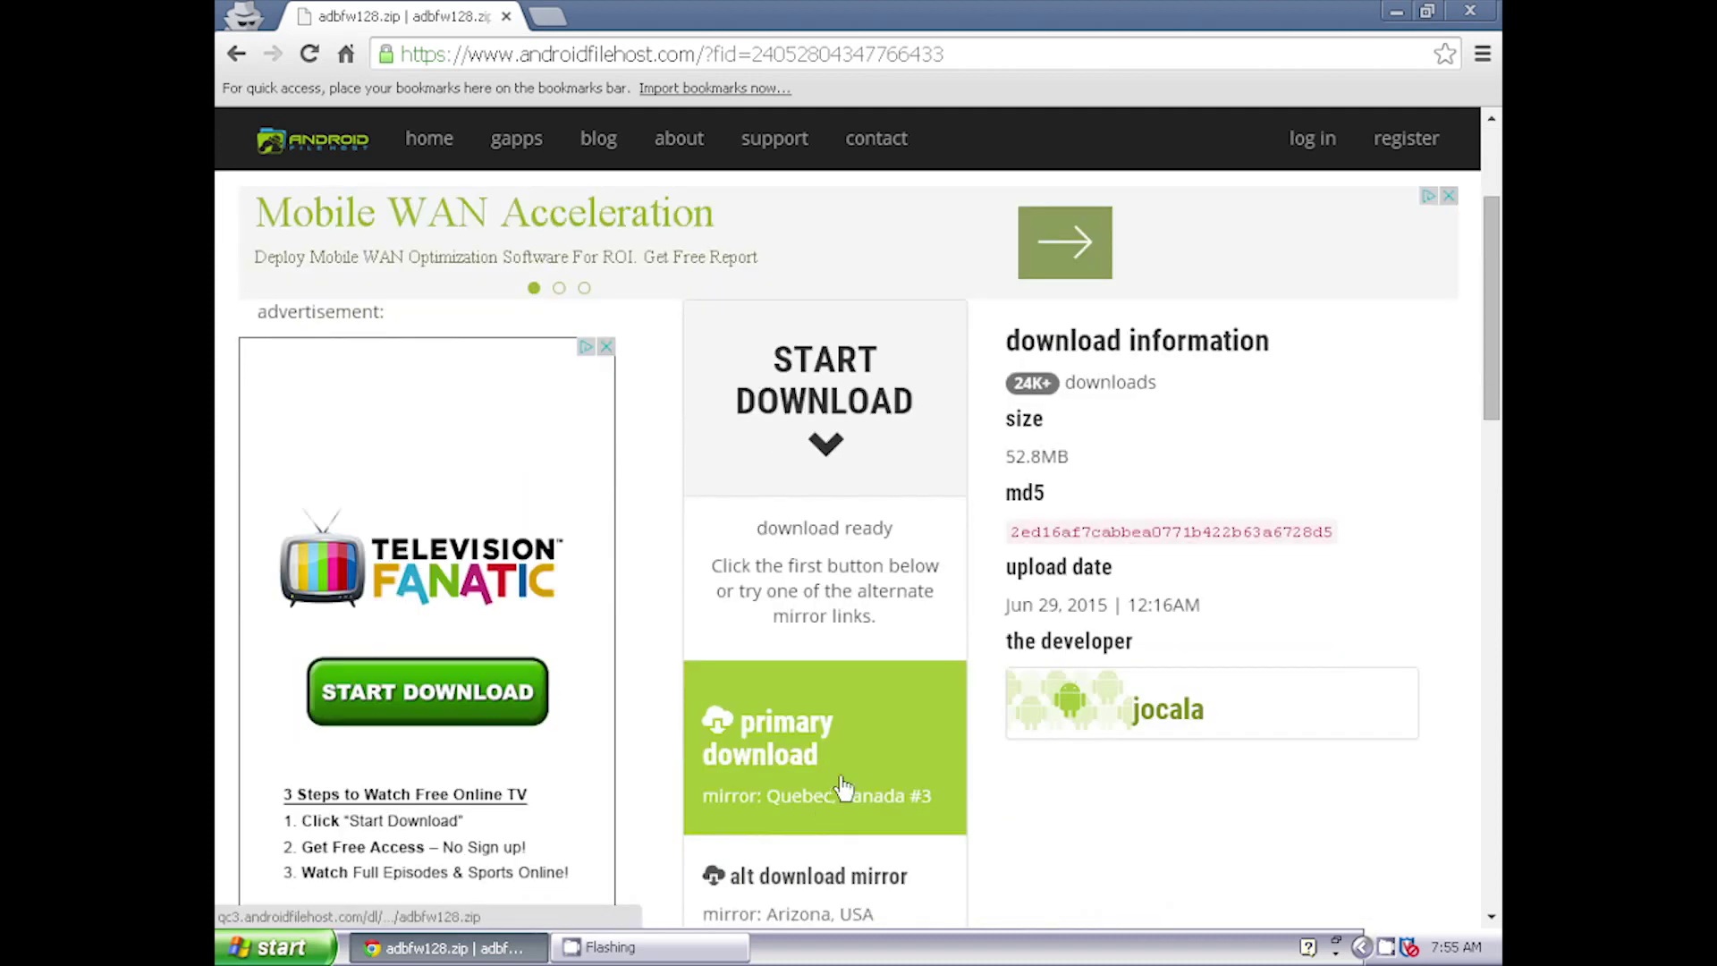
left_click(842, 787)
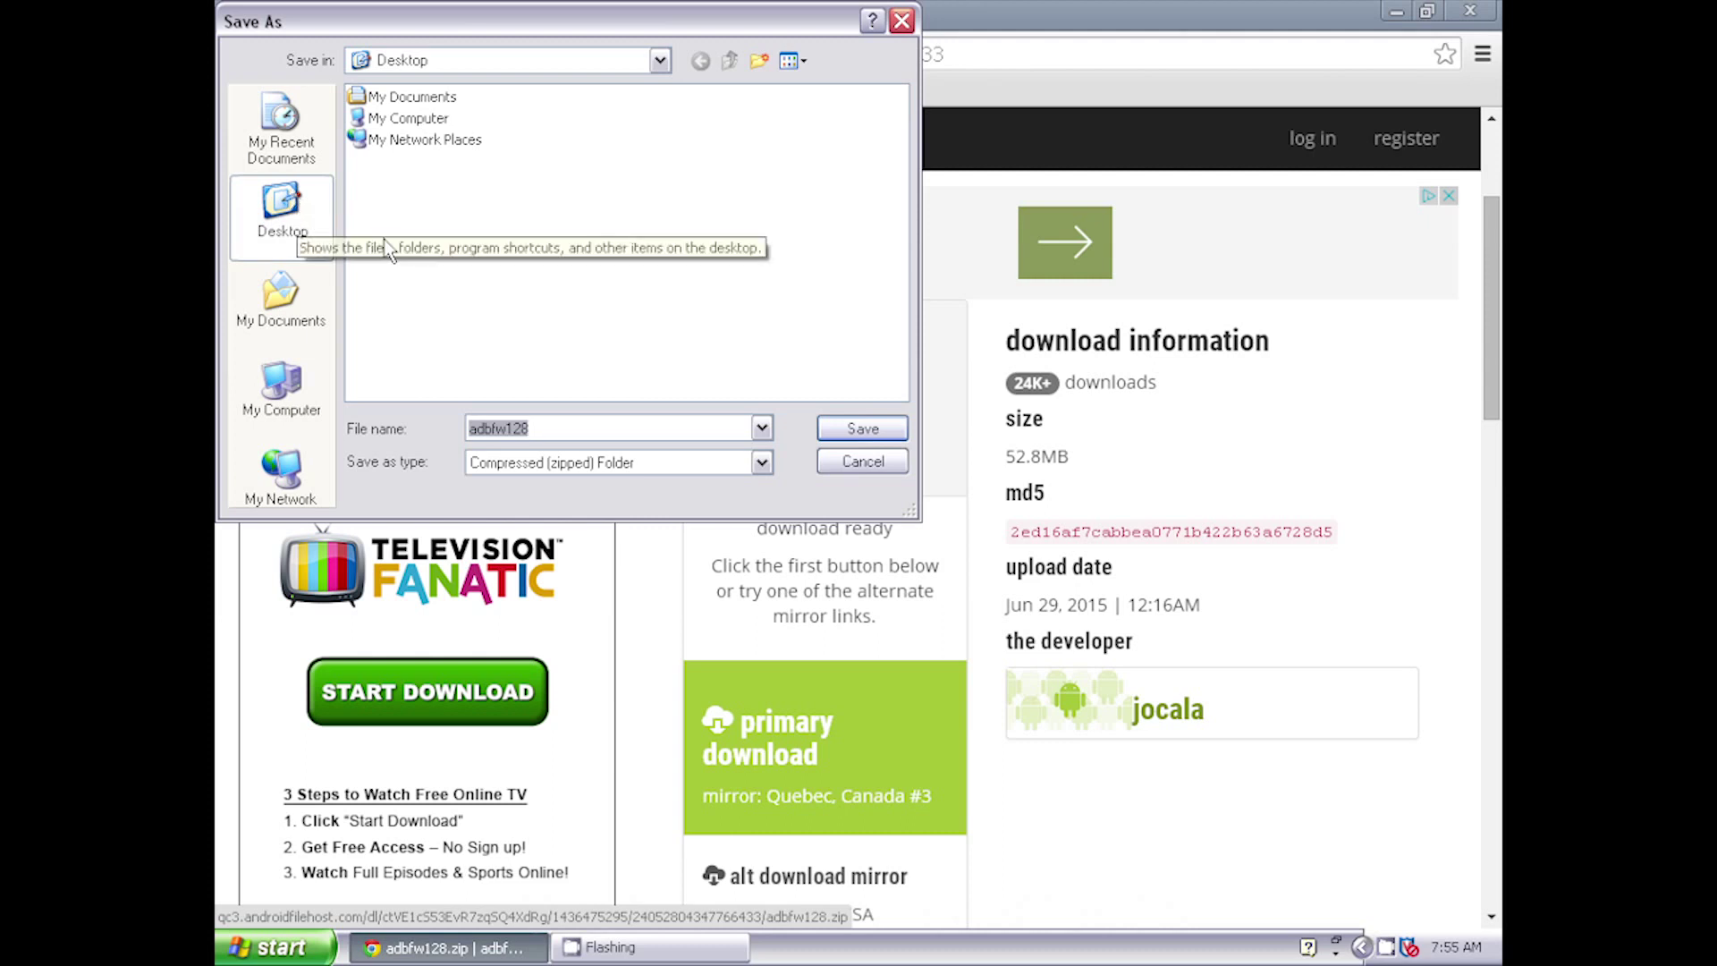
left_click(864, 428)
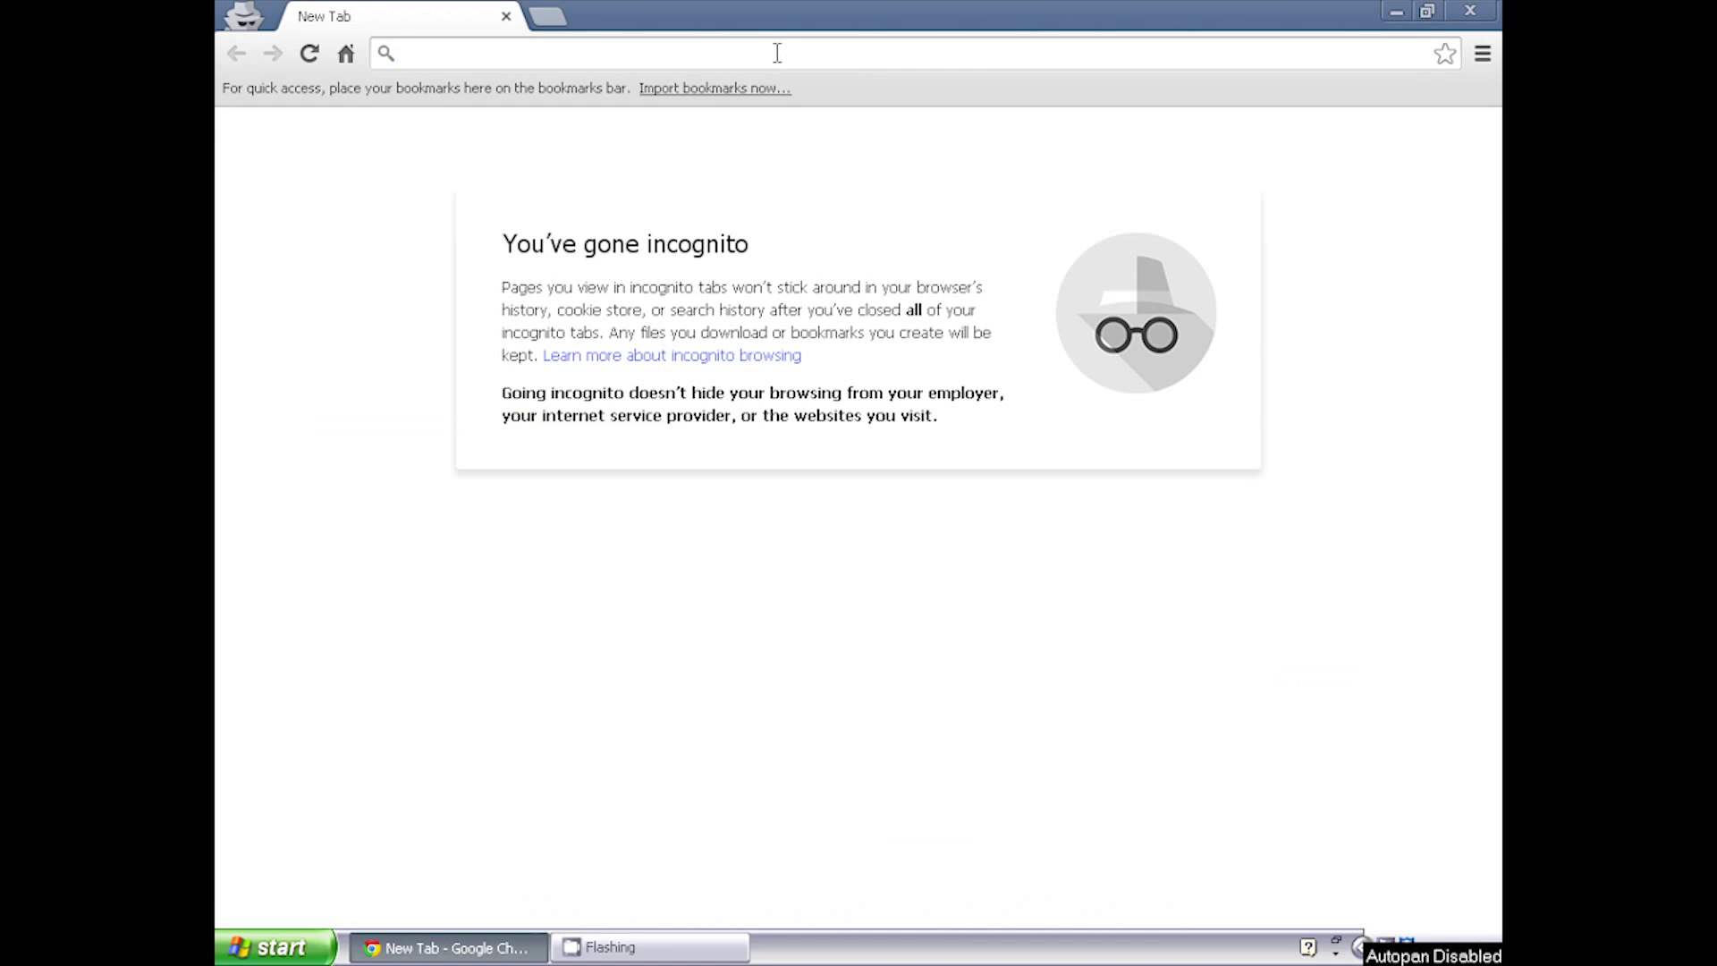
Step: Search for 'es file explorer' and open the estrongs.com ES File Explorer site
type("es file ")
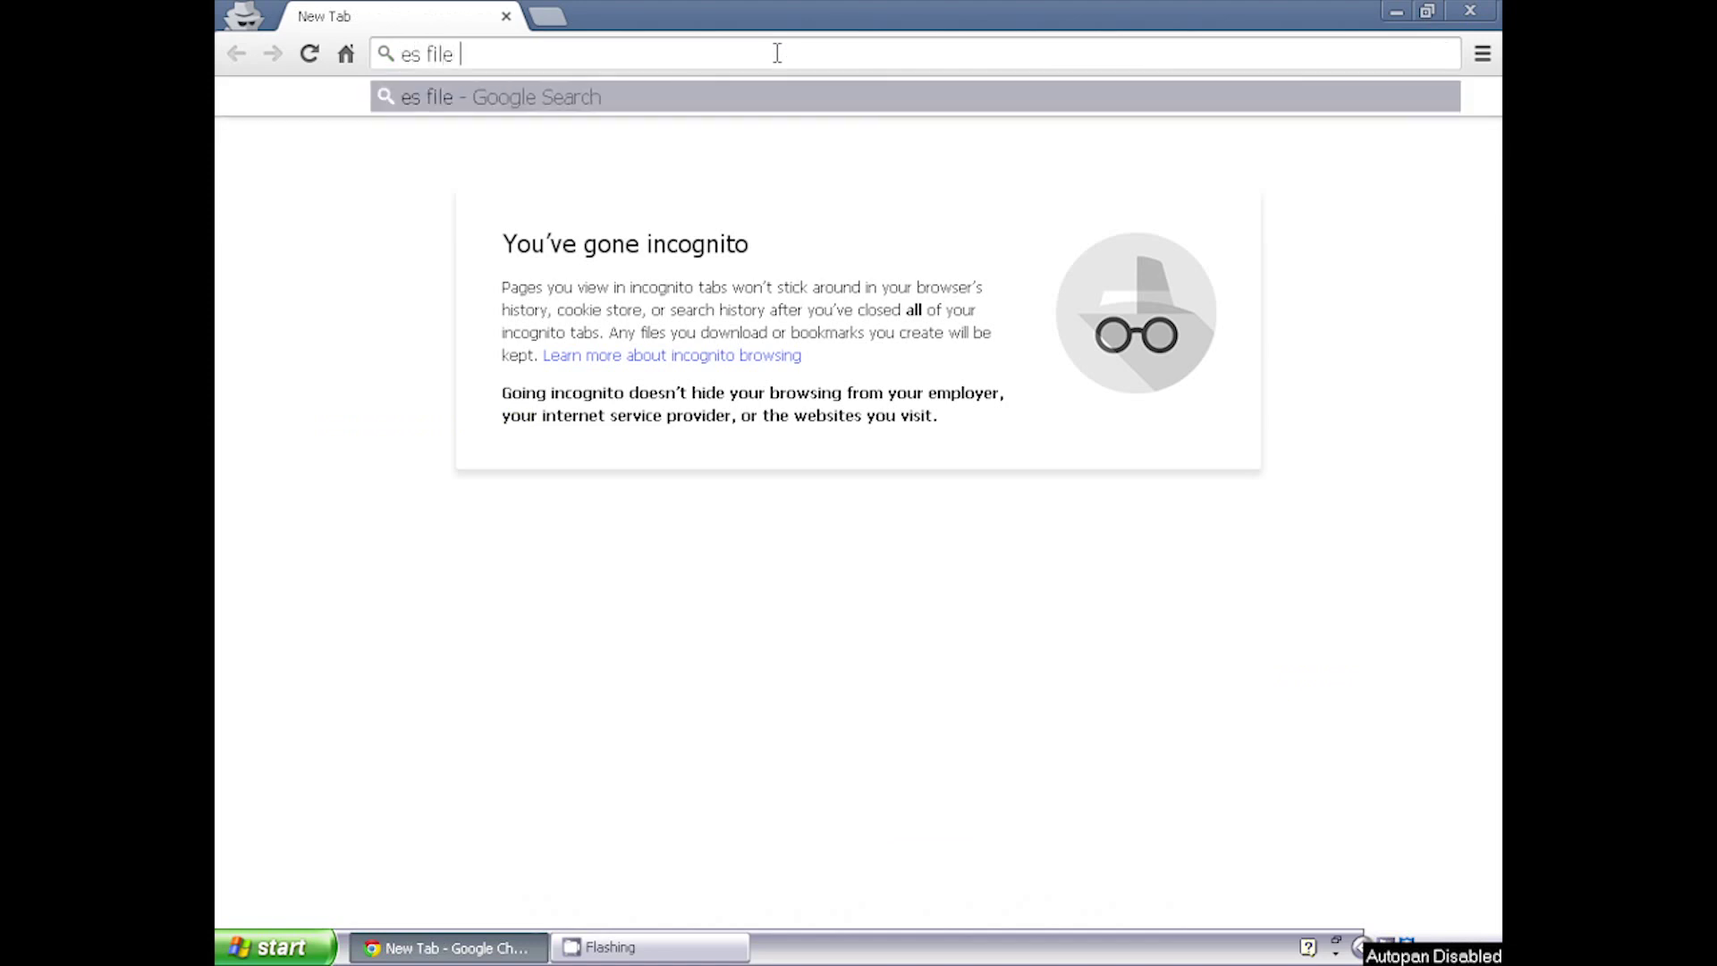
type("explorere")
key("Return")
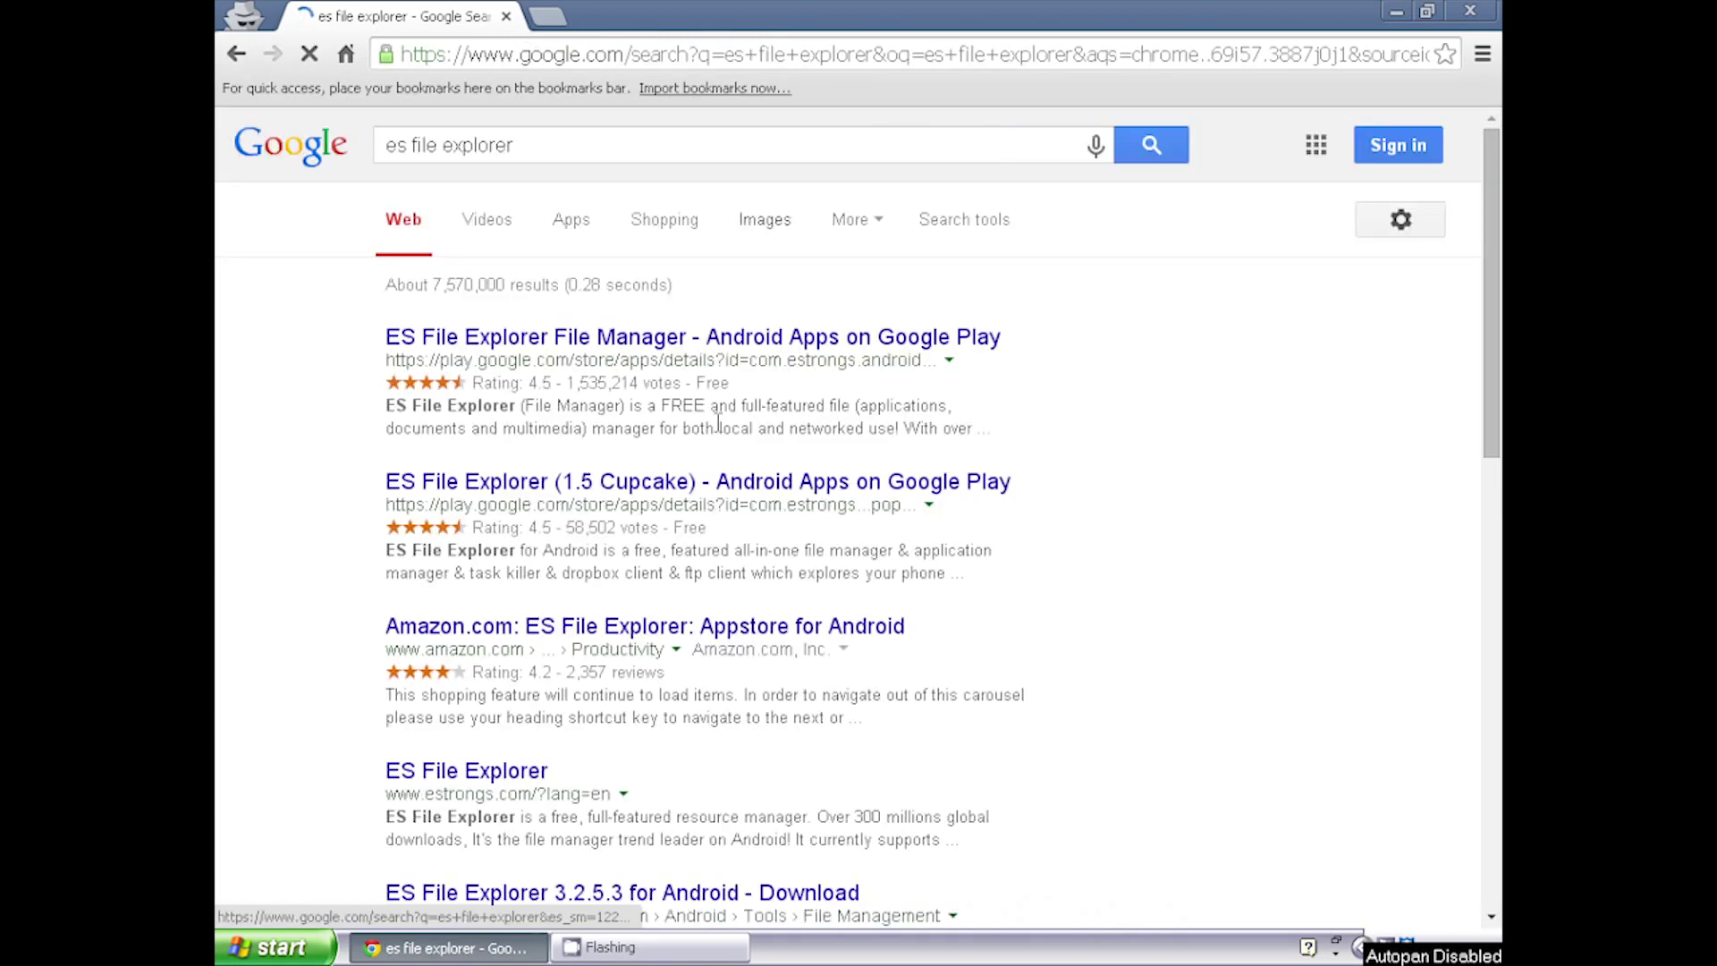
left_click(528, 783)
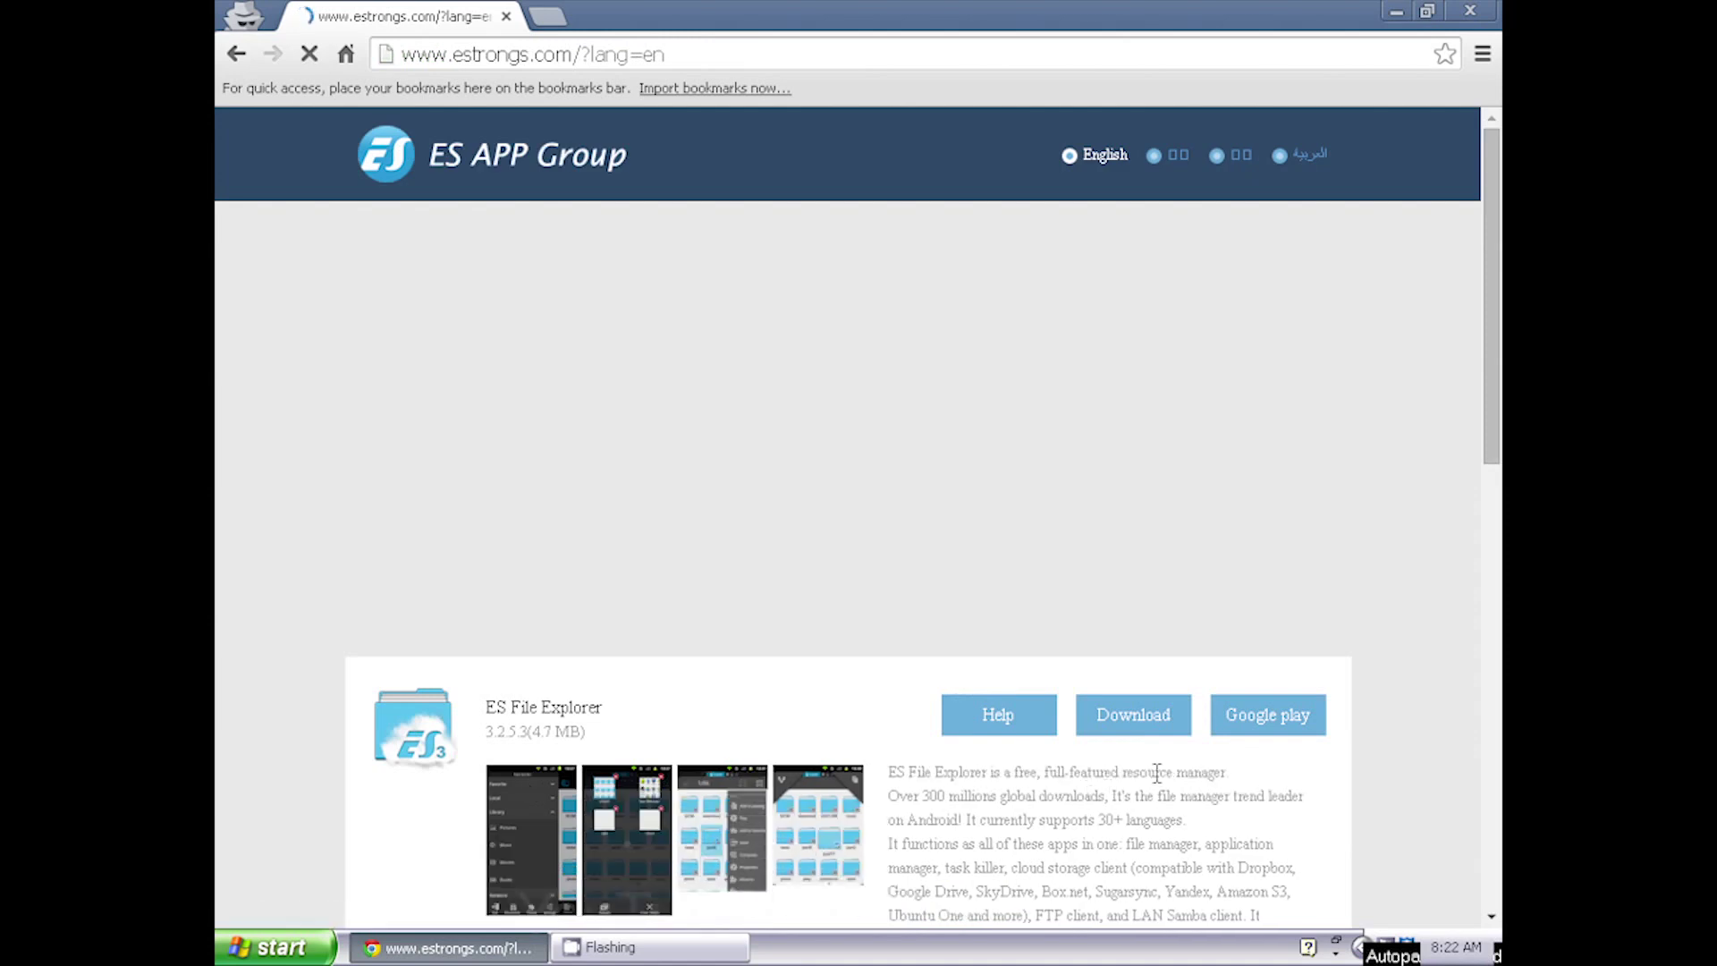
scroll(1157, 775, "down", 1)
scroll(1157, 774, "down", 1)
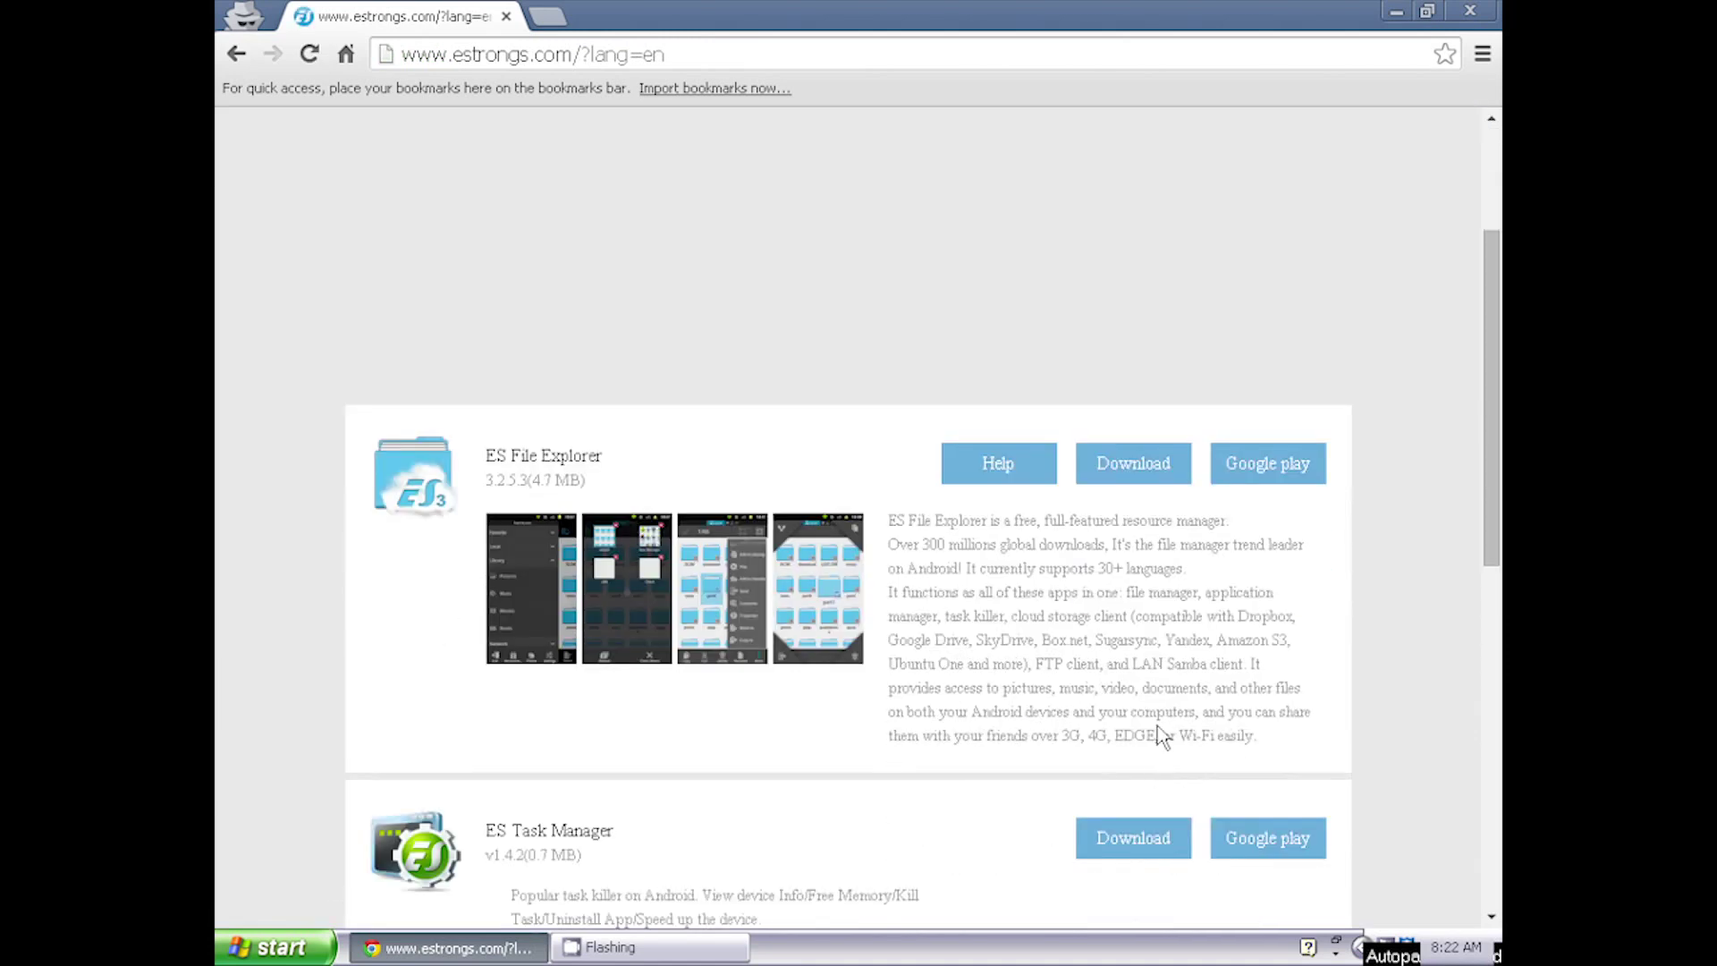
Step: Download the ES File Explorer APK and save it to the Desktop
left_click(1158, 469)
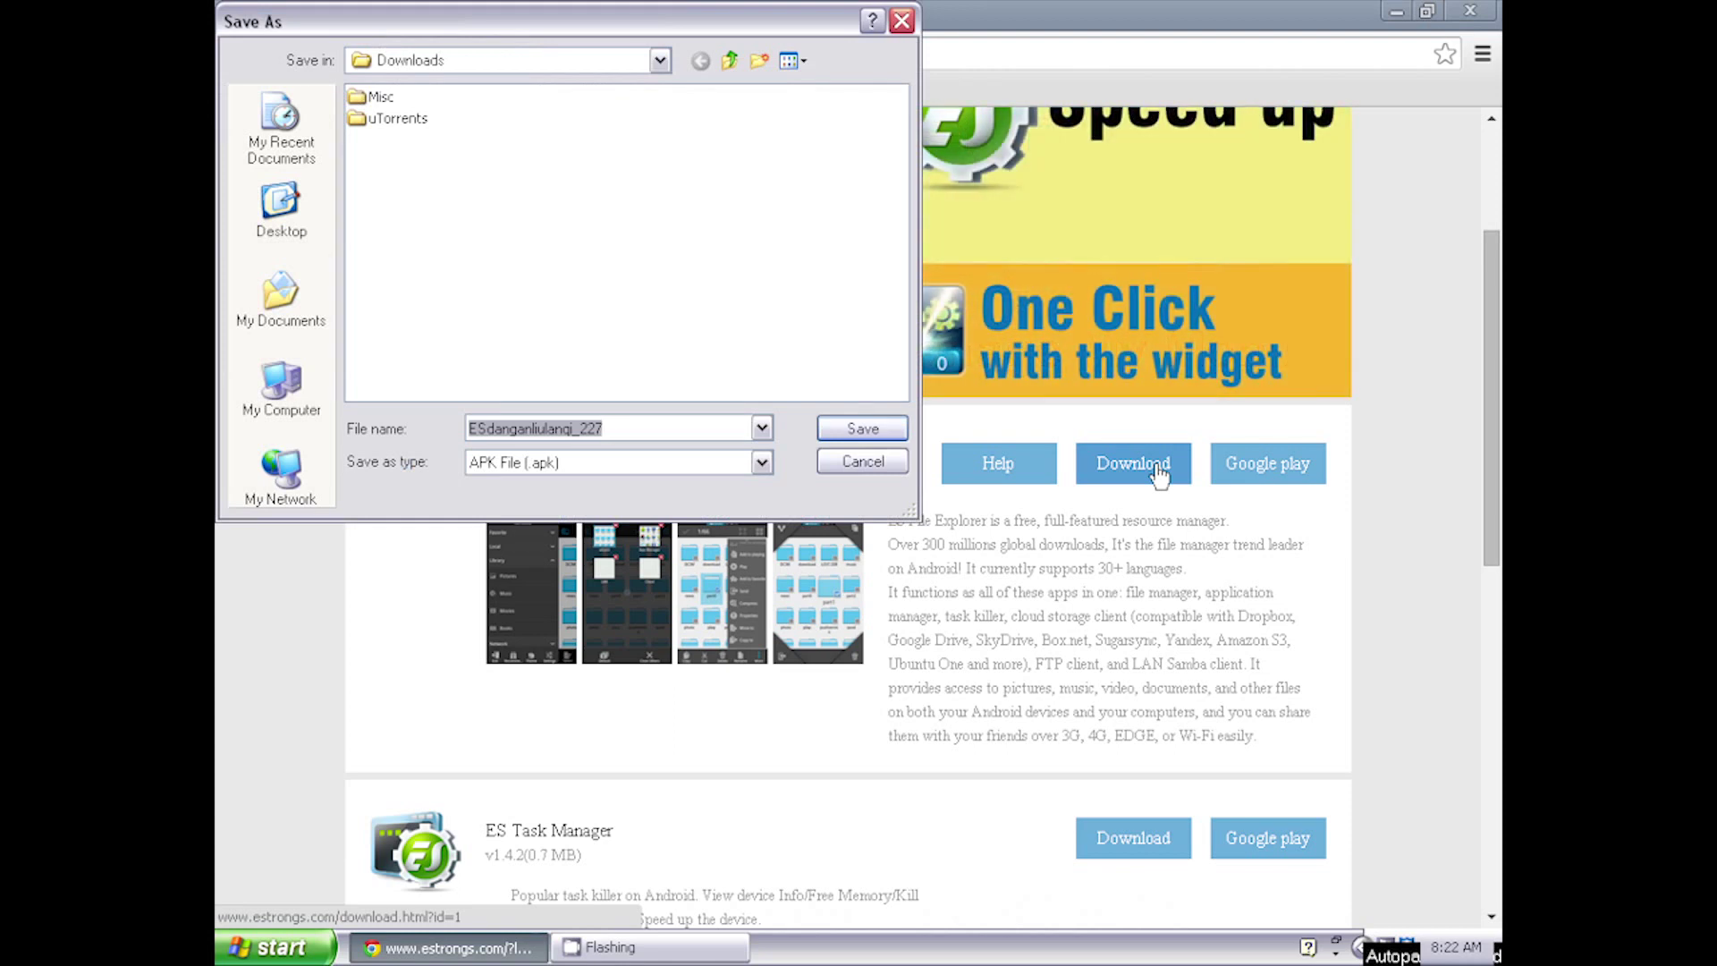
left_click(282, 214)
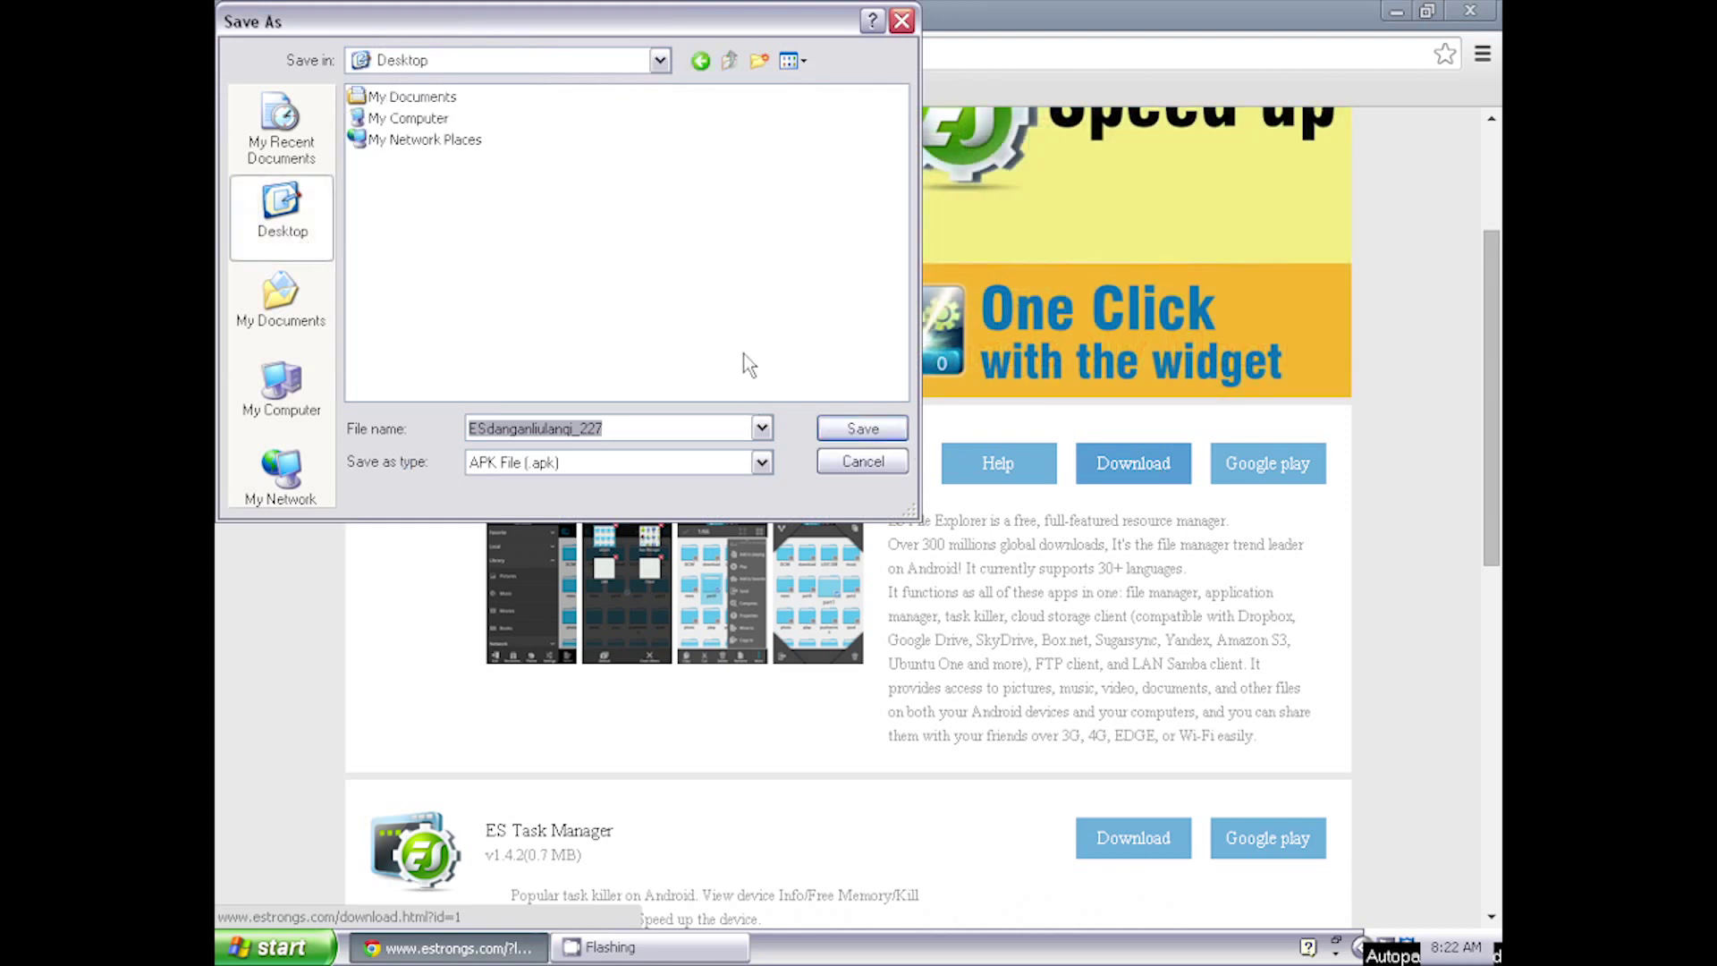
left_click(862, 429)
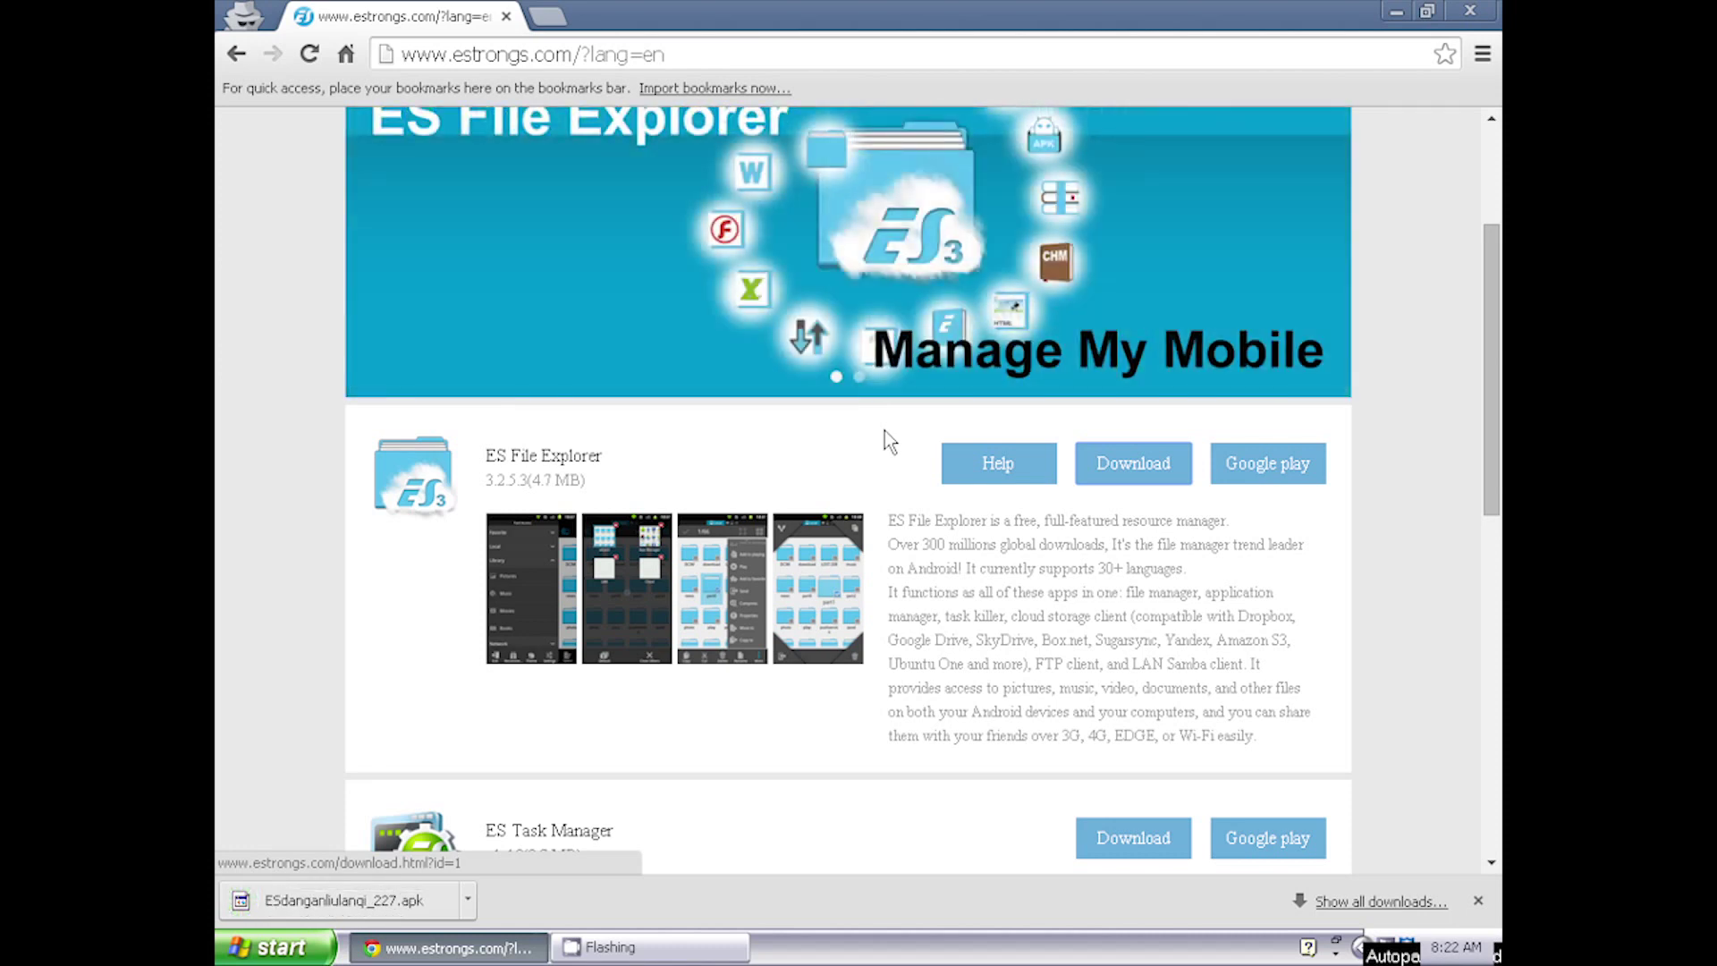
Step: Close Chrome and extract adbfw128.zip into an adbfw128 folder on the Desktop
left_click(1468, 12)
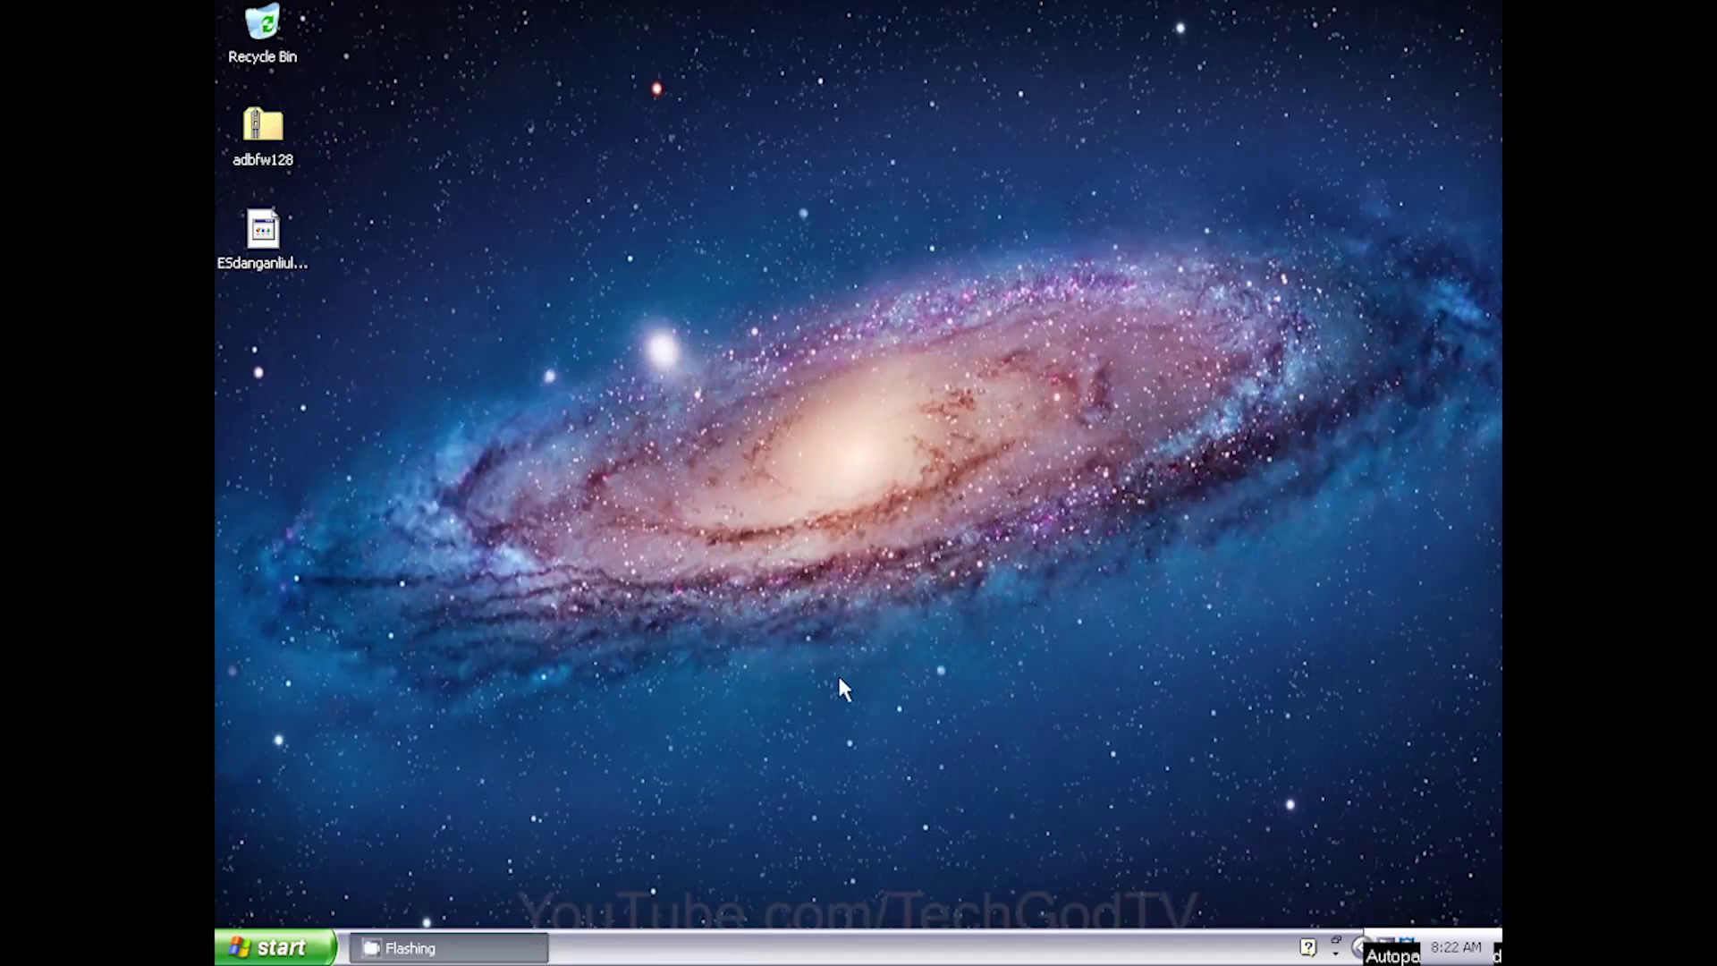
right_click(259, 127)
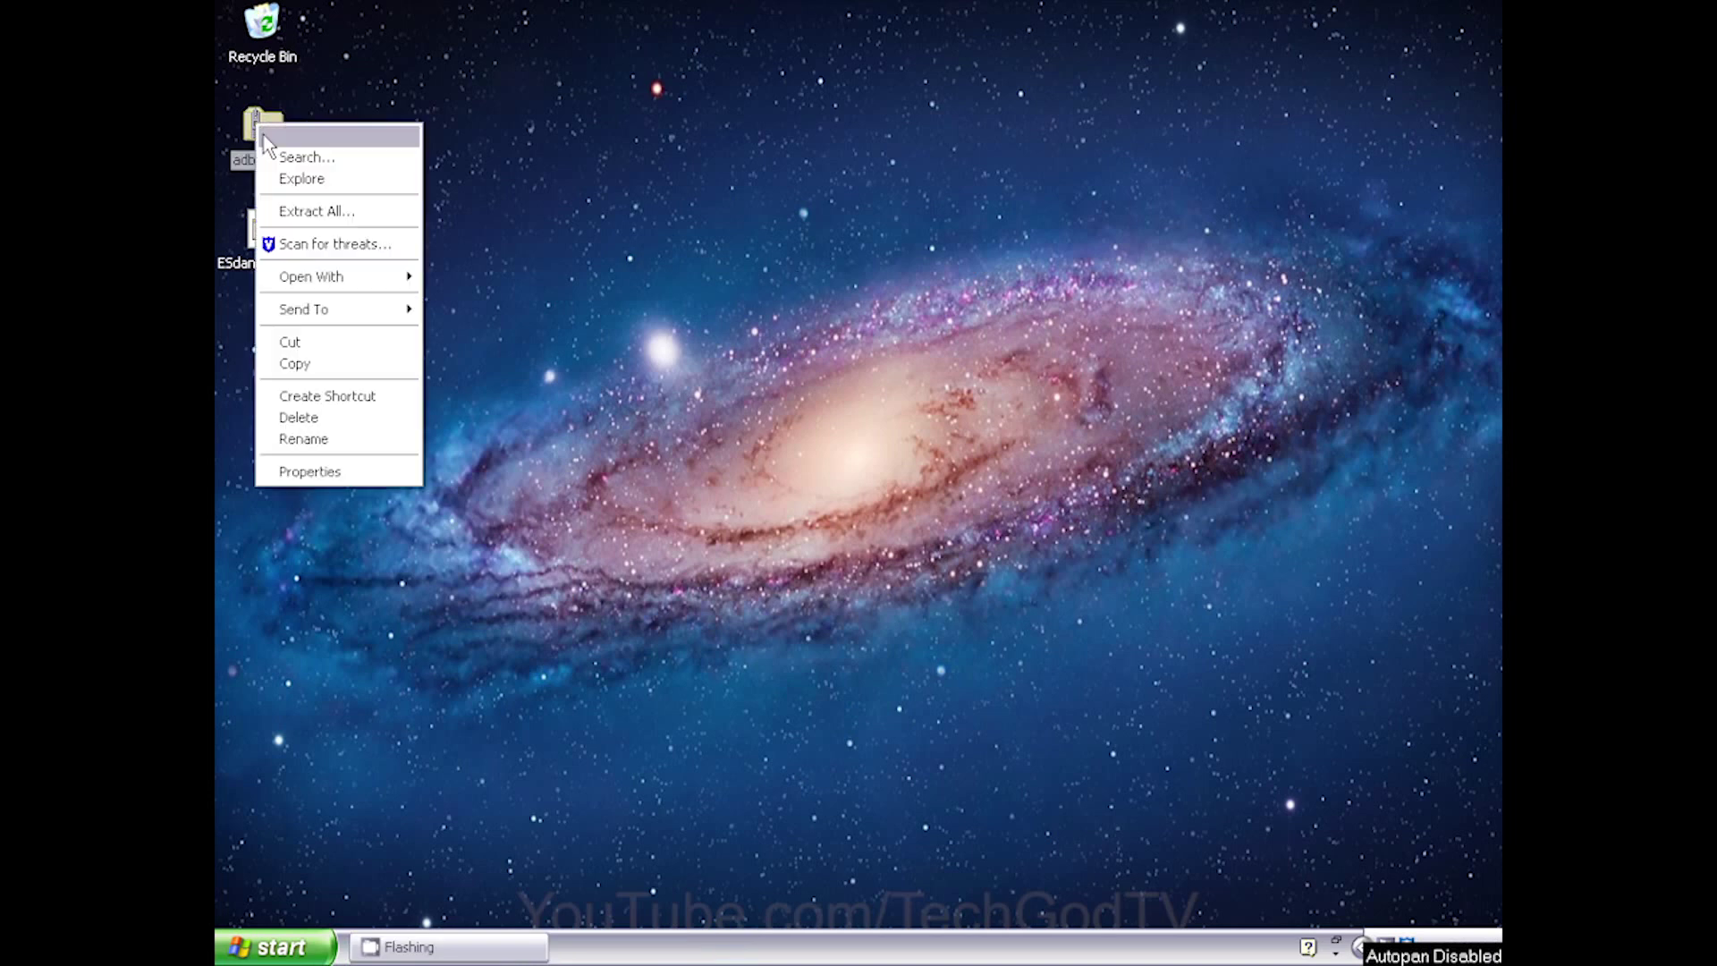
left_click(331, 218)
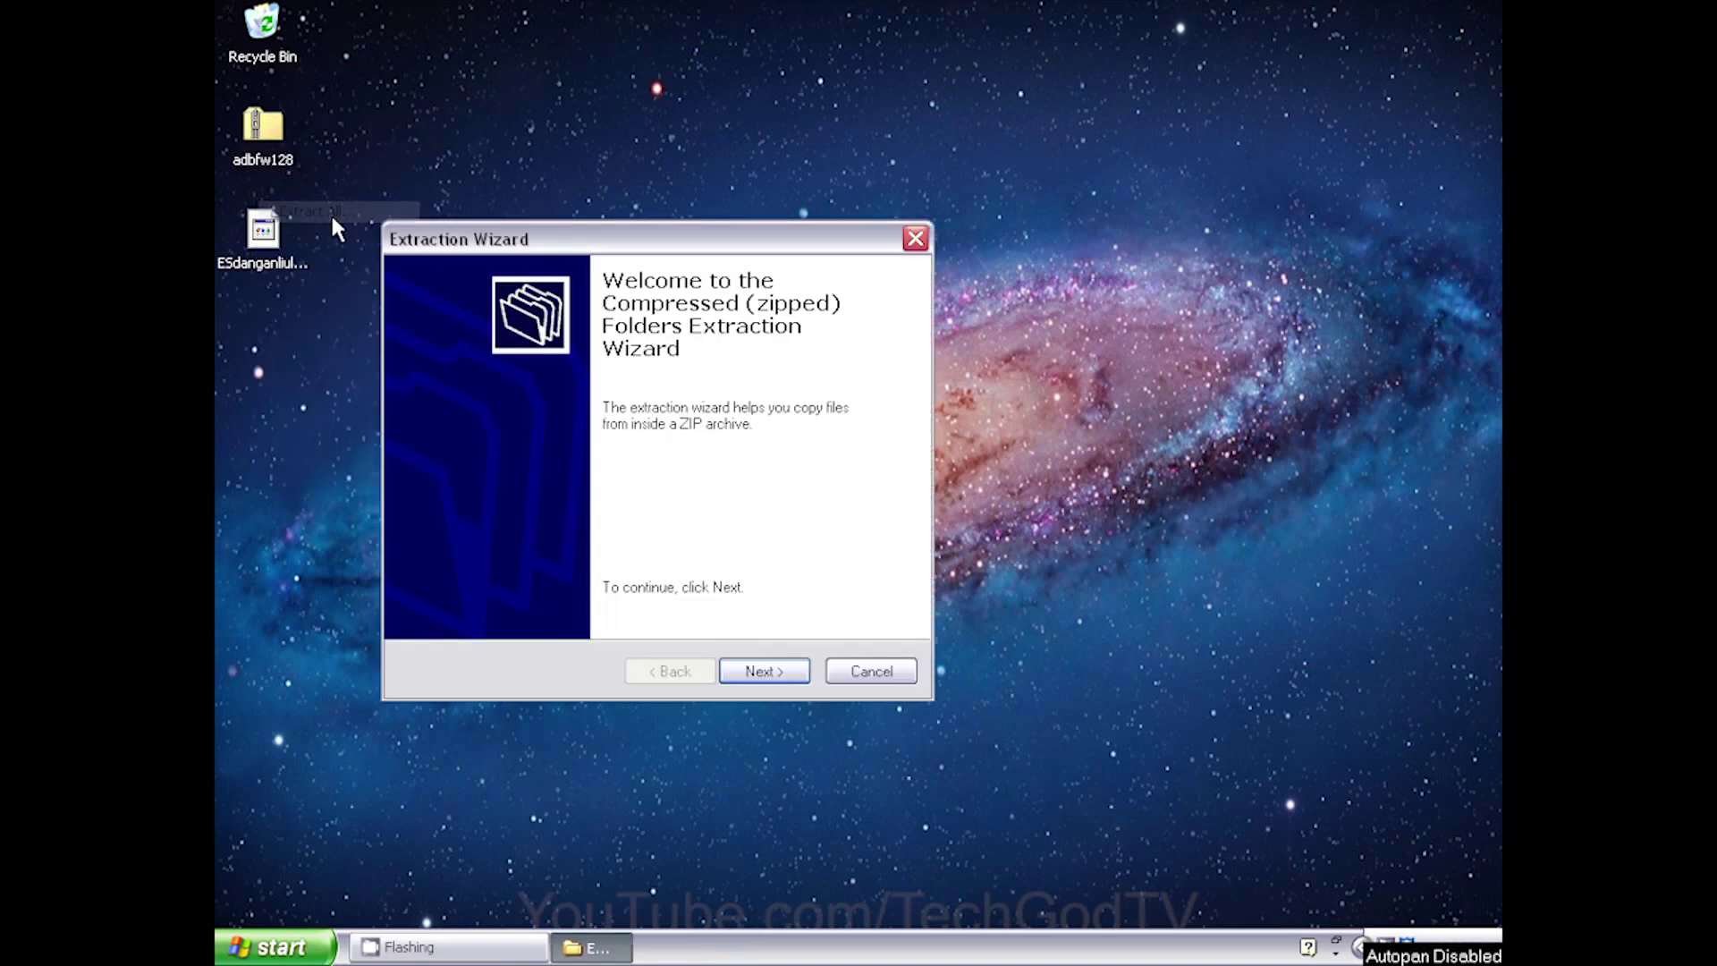
left_click(790, 677)
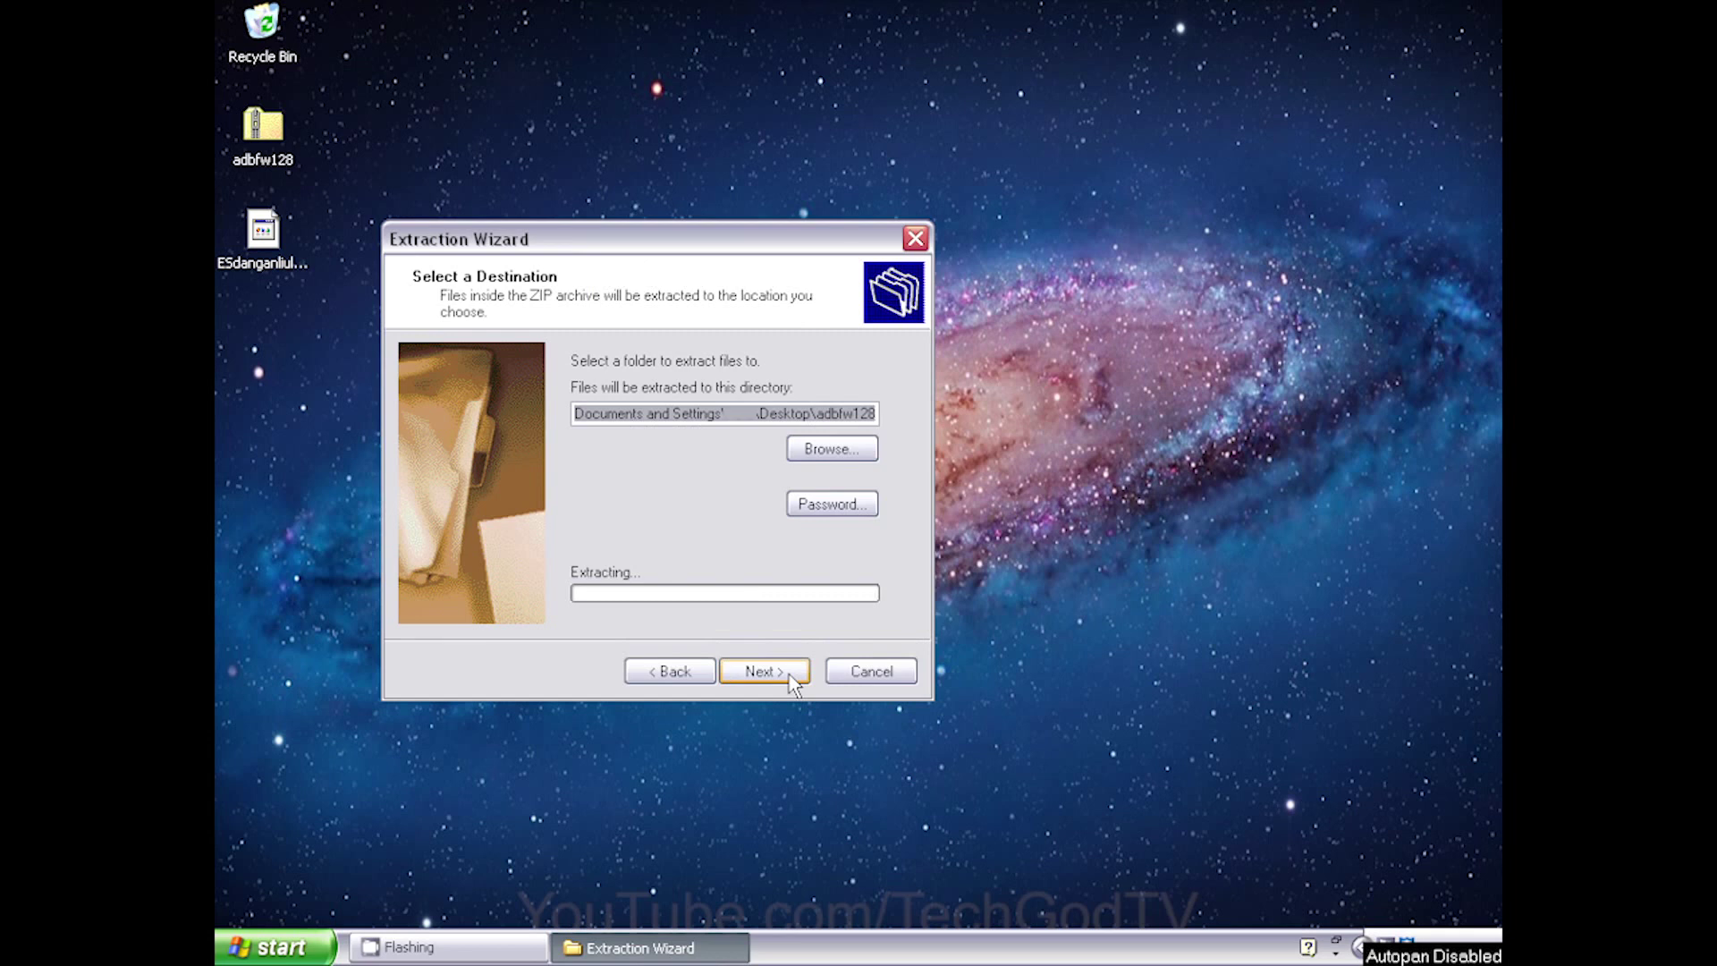
left_click(790, 677)
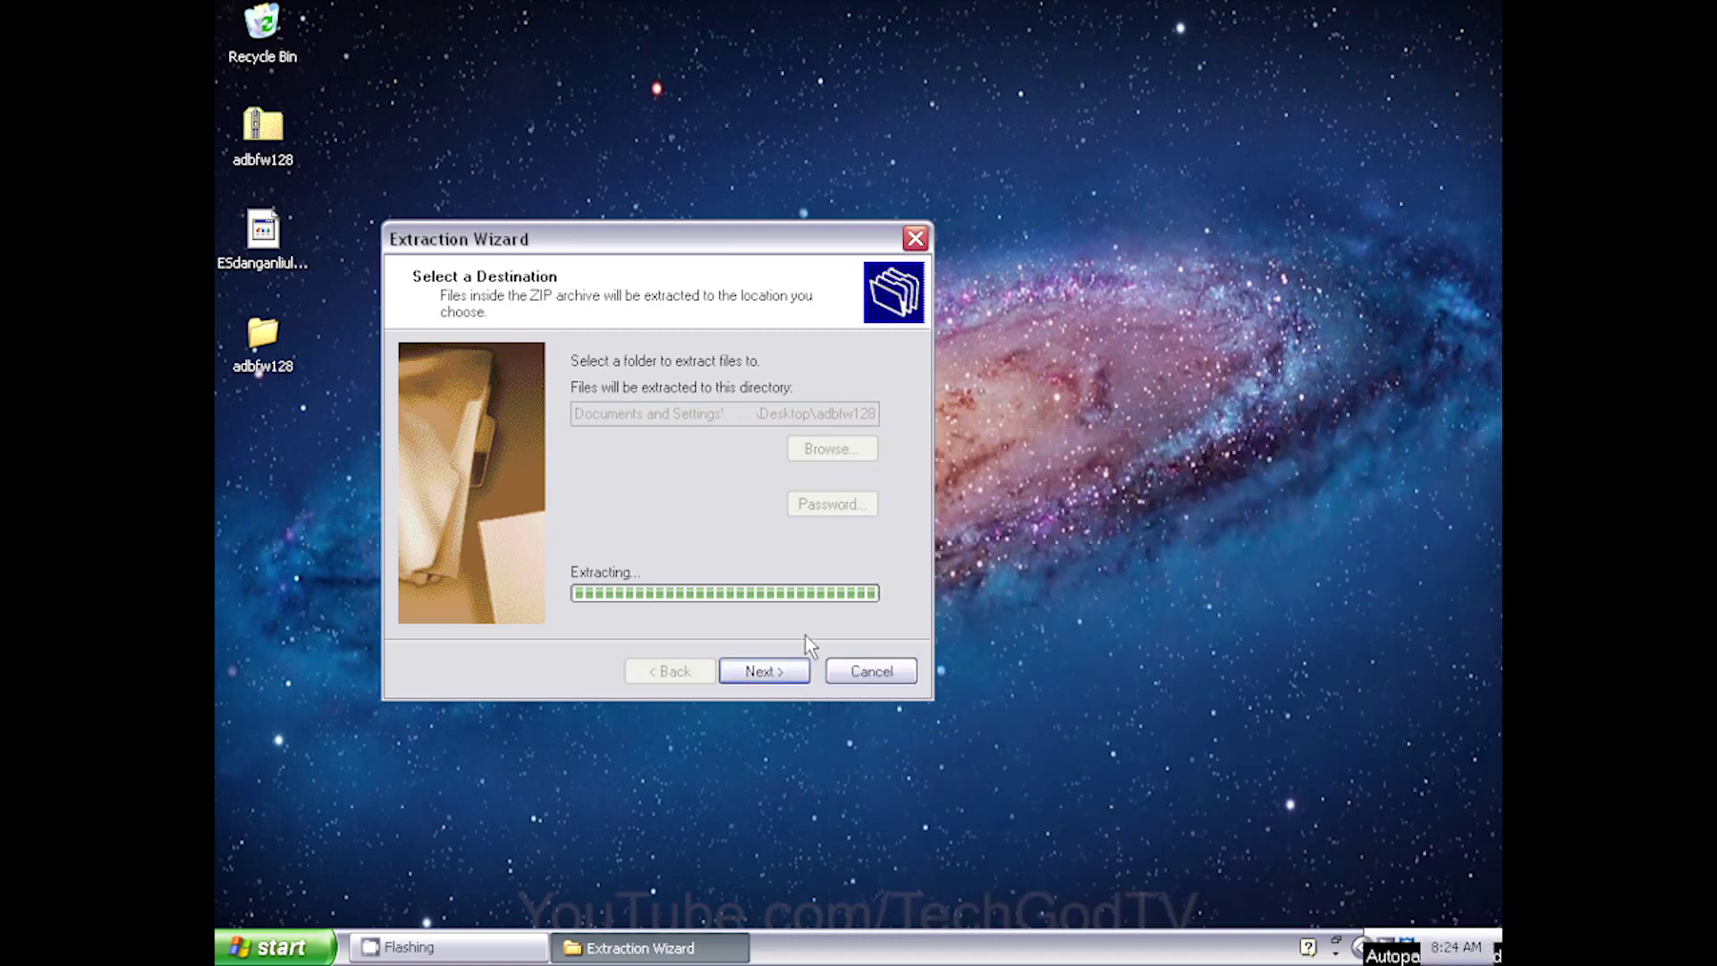
left_click(762, 669)
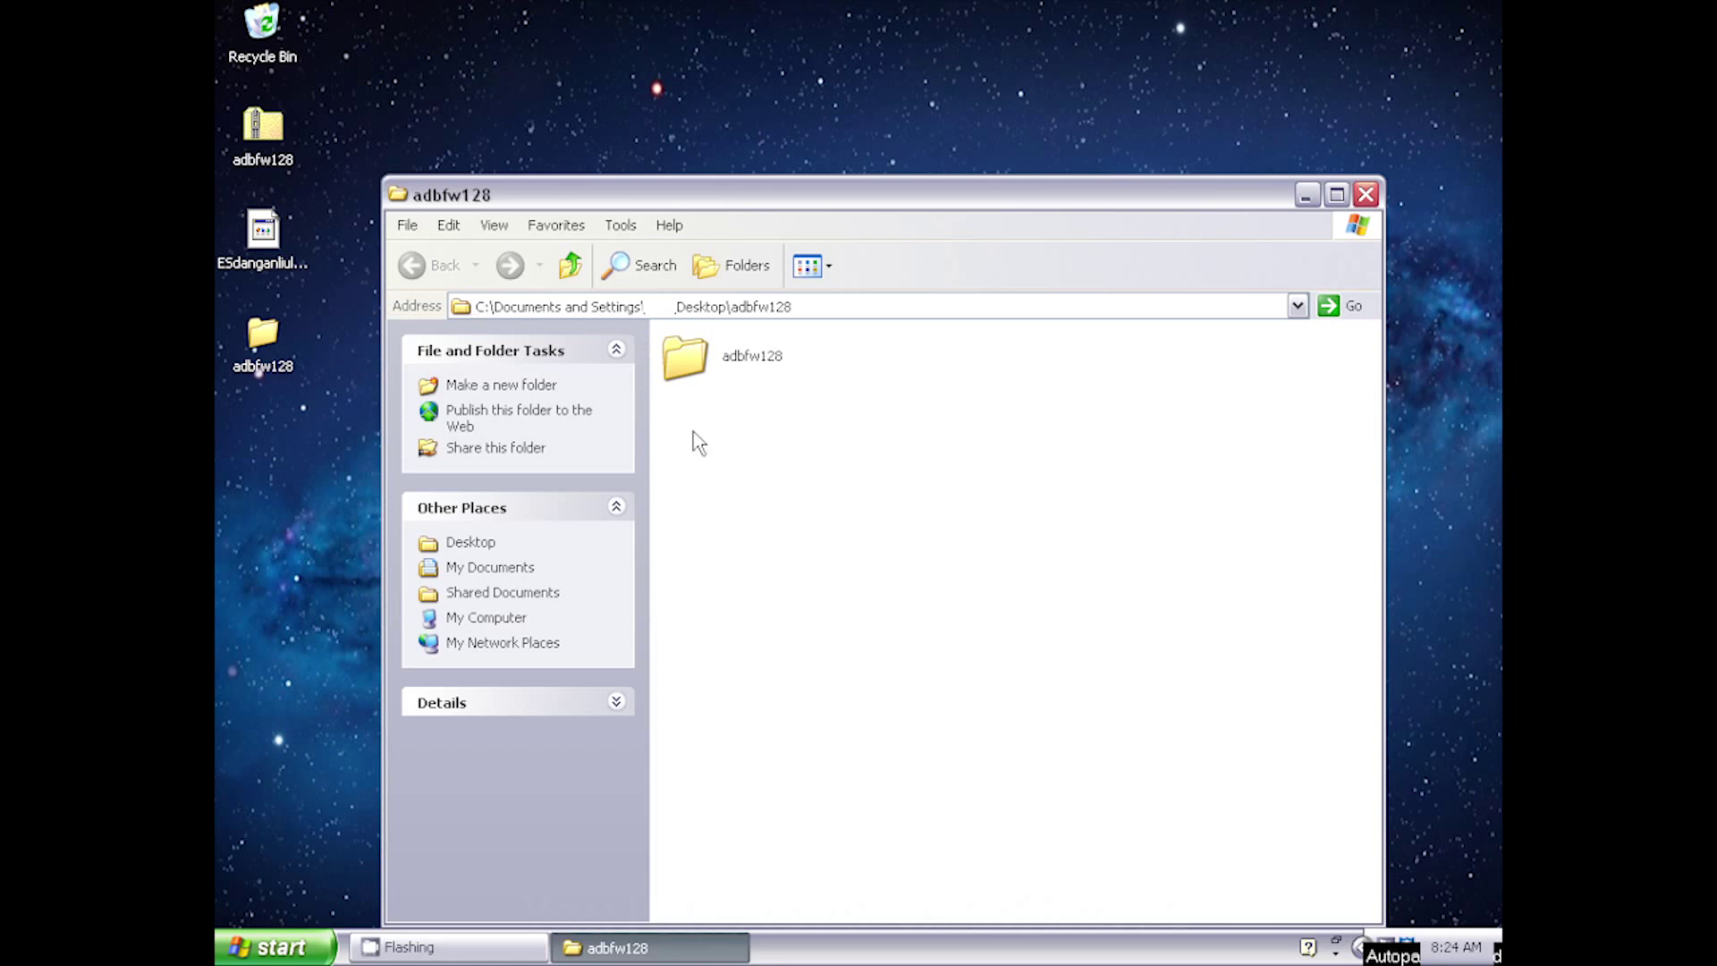
Step: Open the inner adbfw128 folder and run adbFire, allowing it past the security warning
double_click(690, 376)
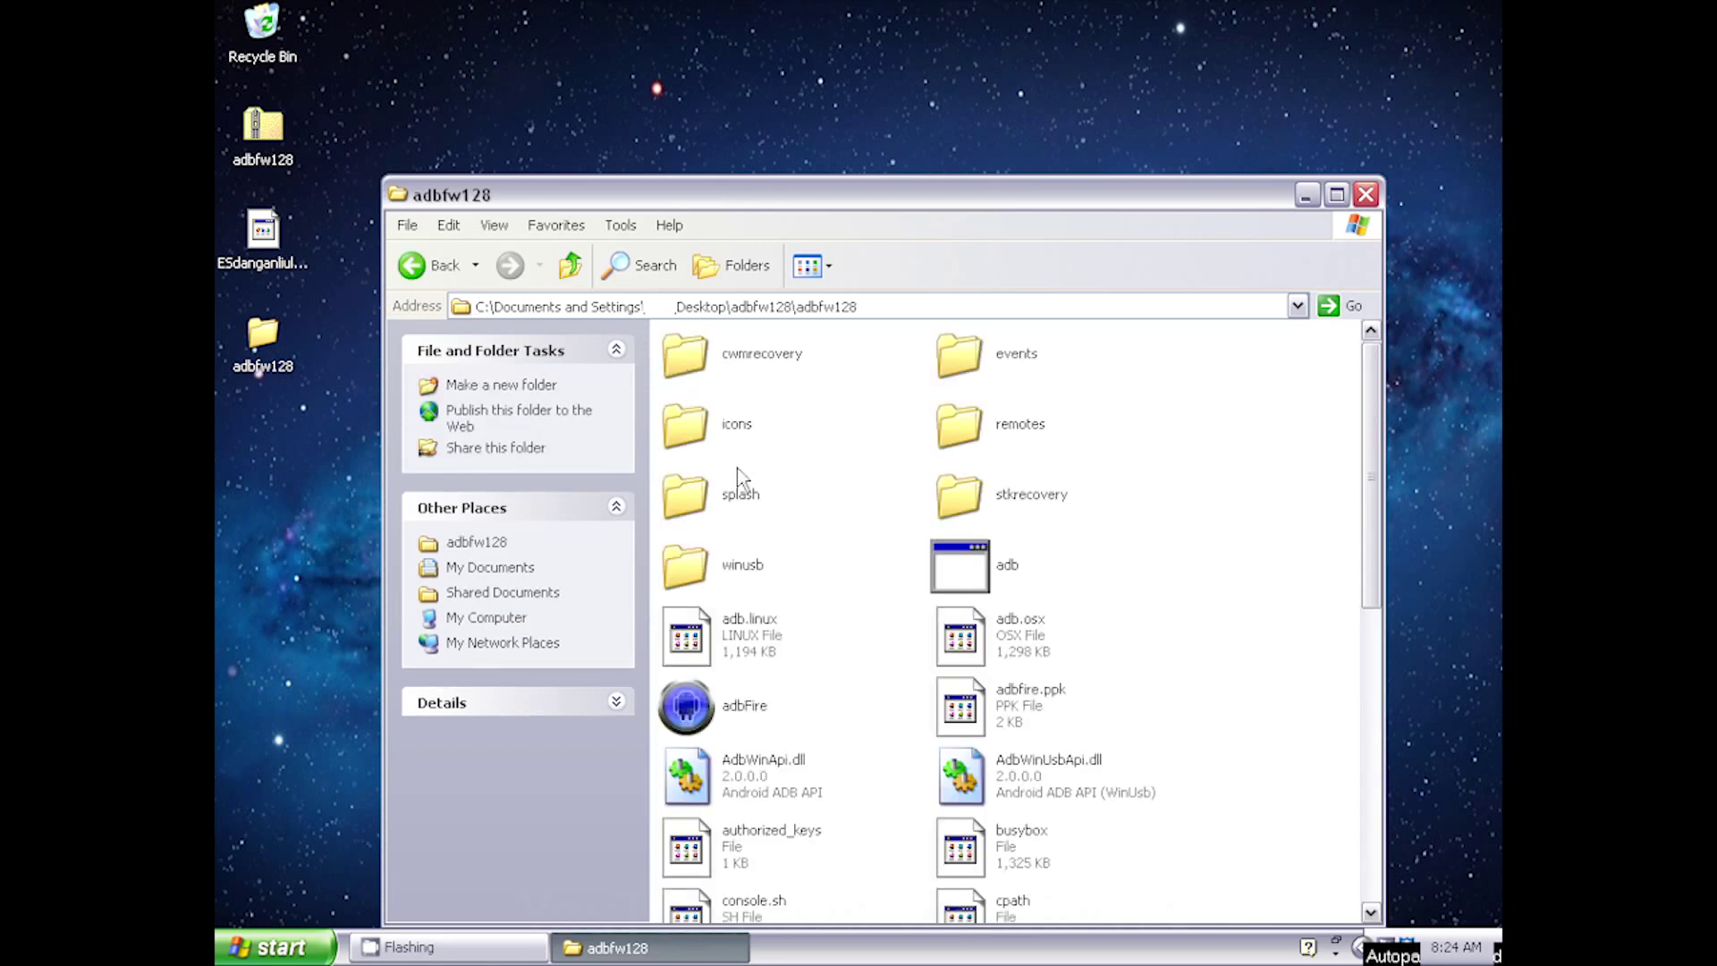
double_click(729, 716)
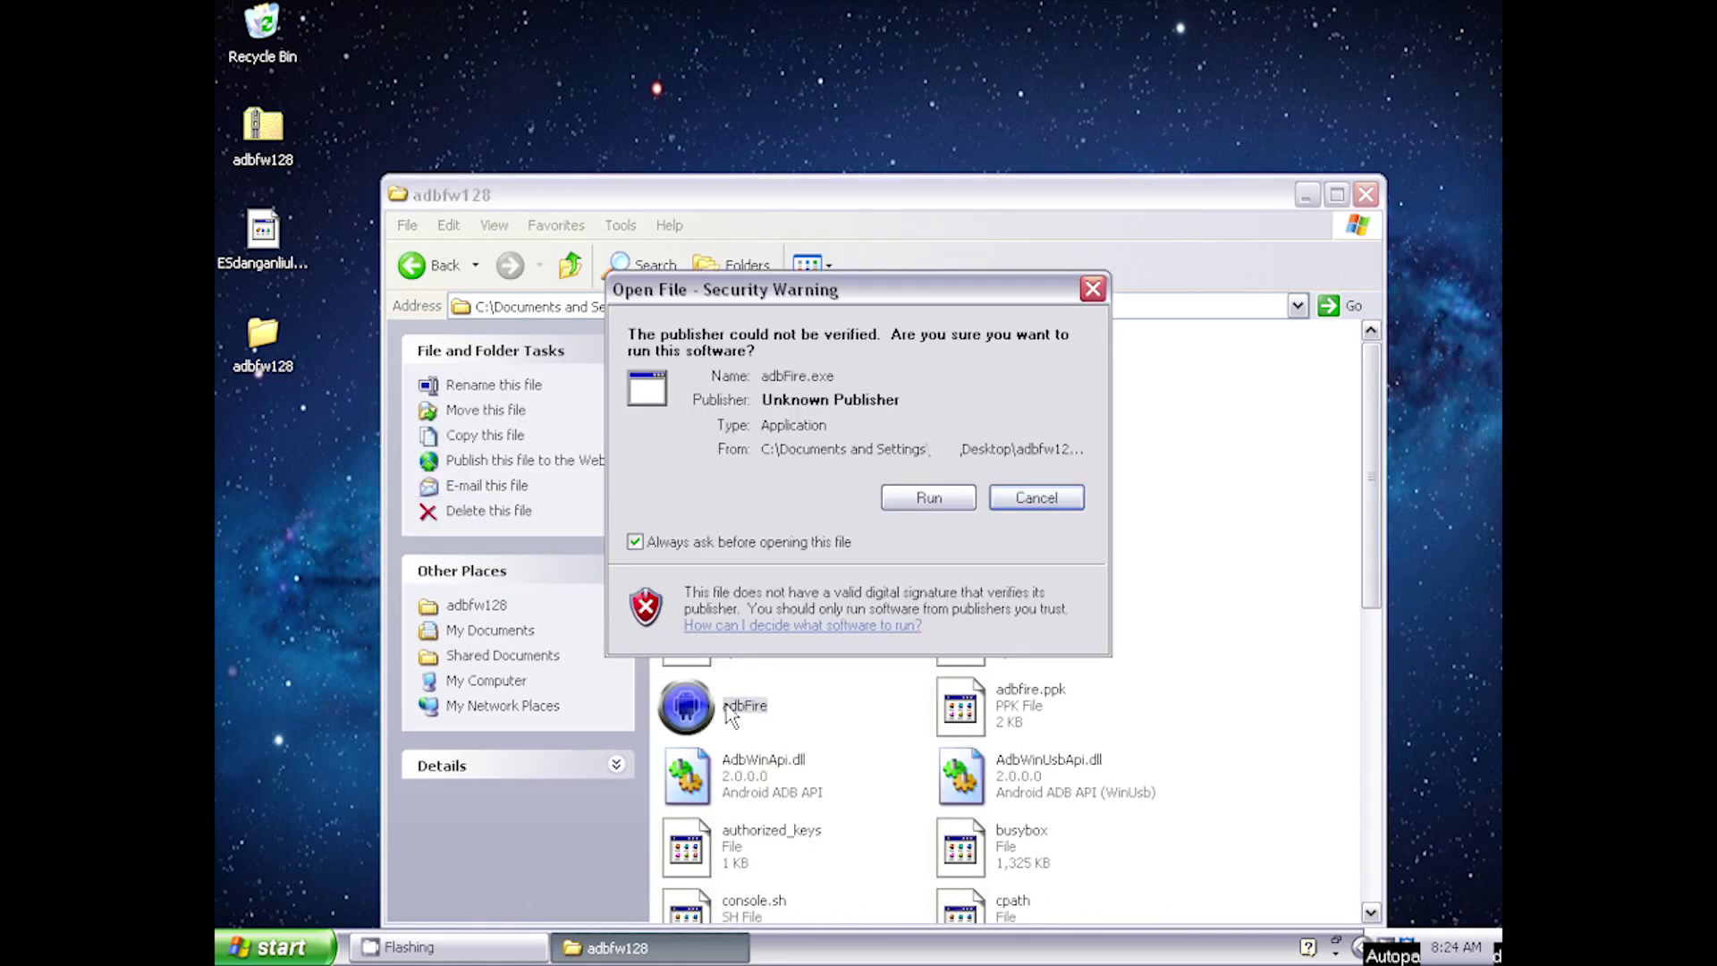
left_click(944, 501)
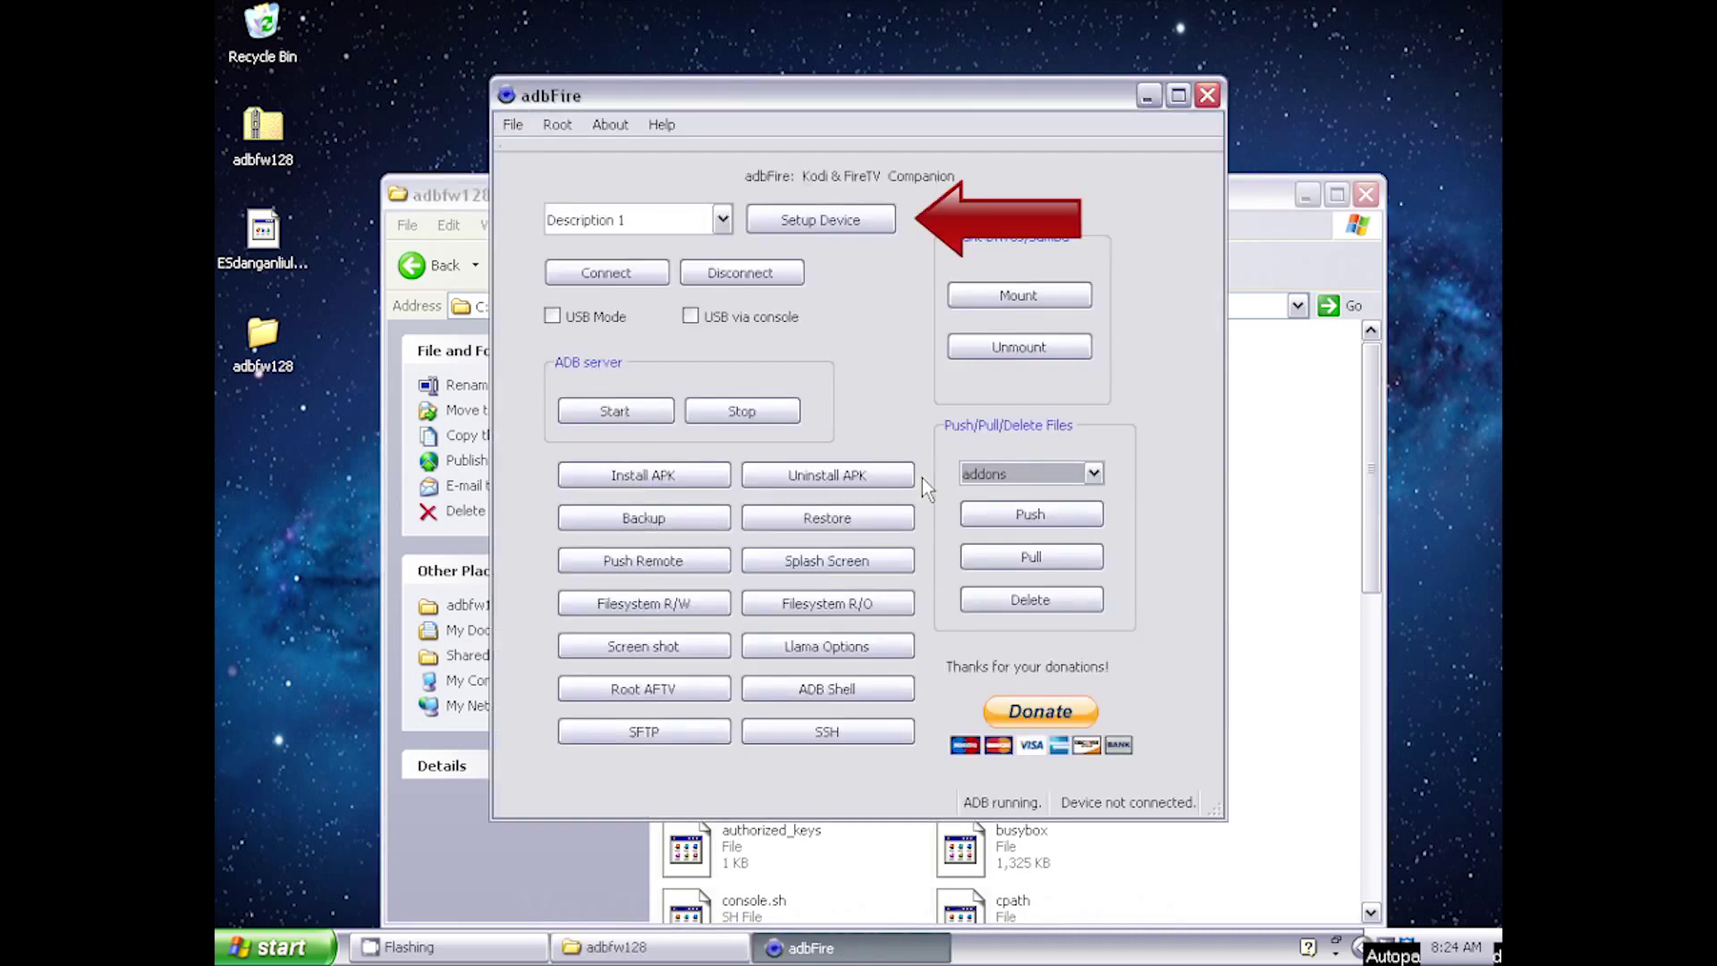
Step: Create and save a device profile described as 'Amazon Fire TV' with IP 192.168.1.13
left_click(857, 223)
key("ctrl+shift+Left")
key("ctrl+shift+Left")
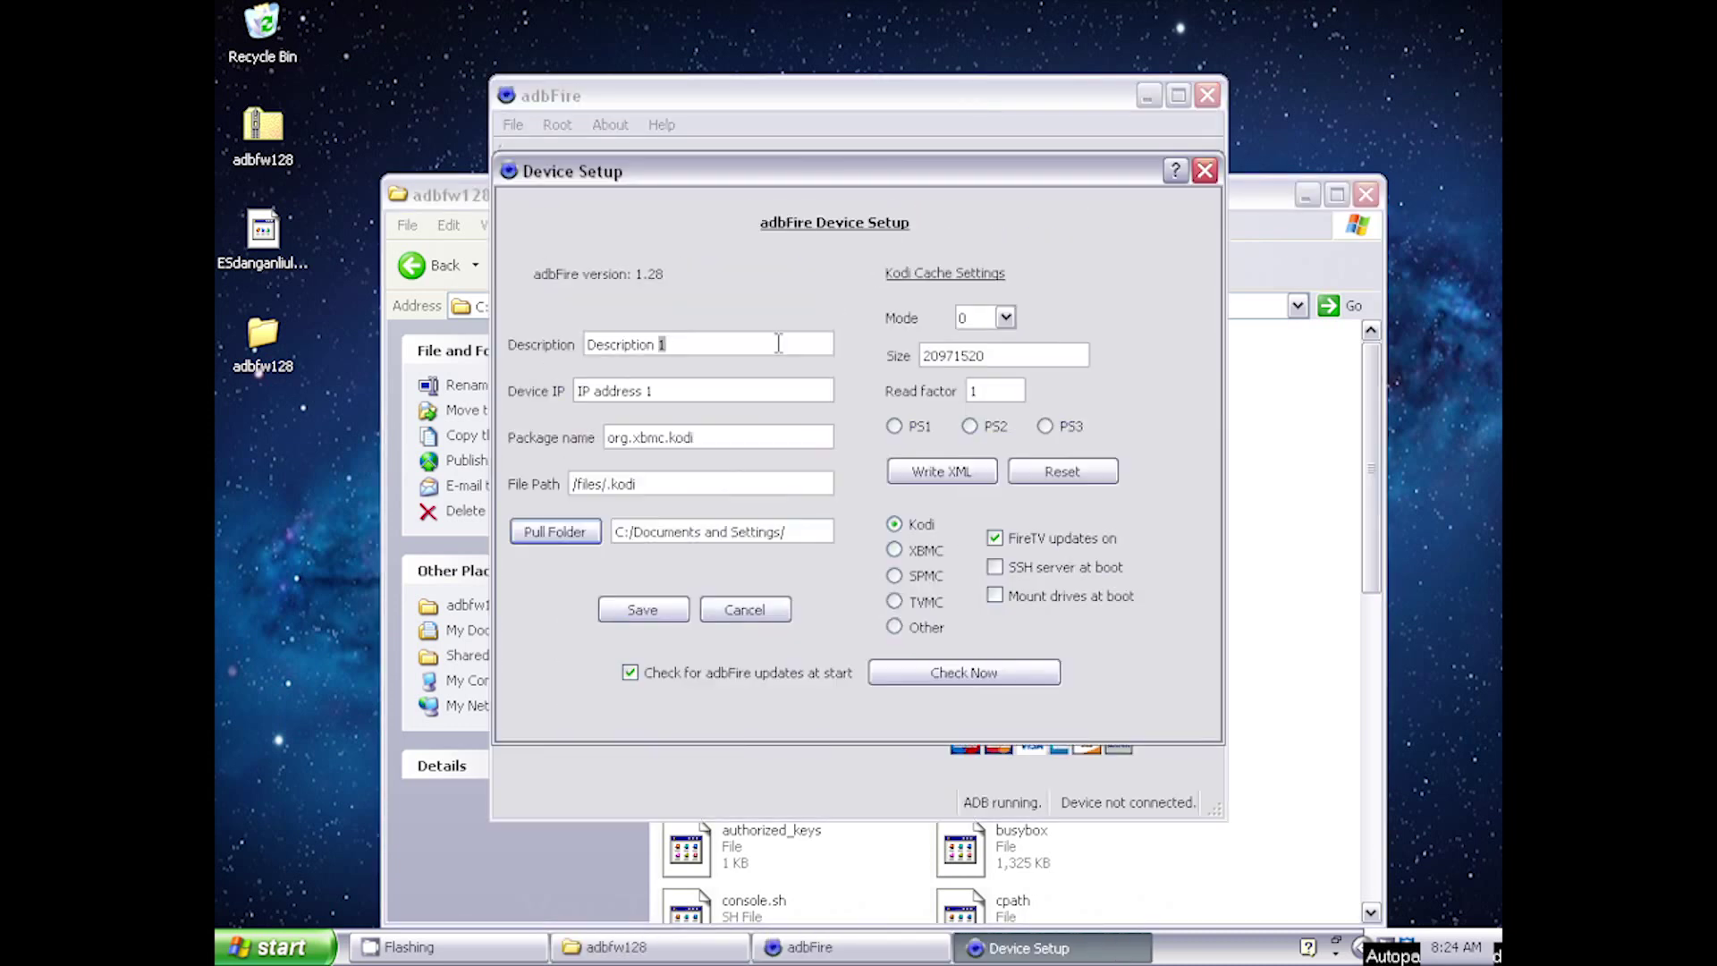
type("Amazon Fire TV")
key("Tab")
left_click(696, 349)
key("Tab")
type("192")
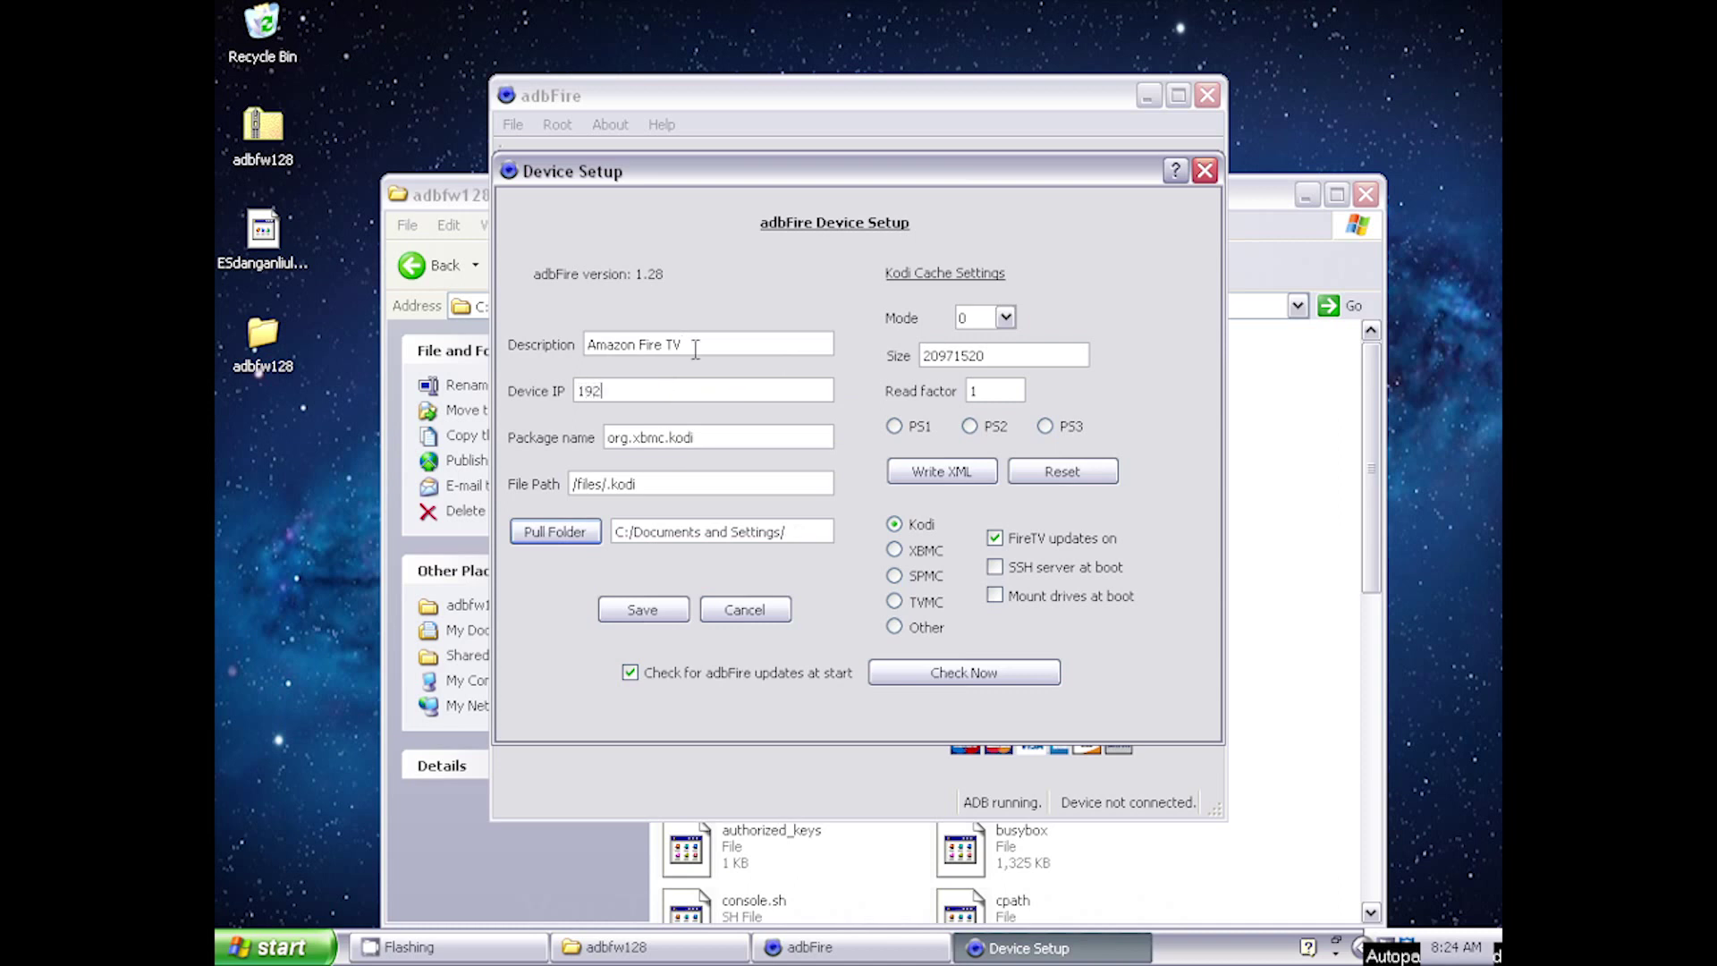
type(".168.1.13")
left_click(672, 614)
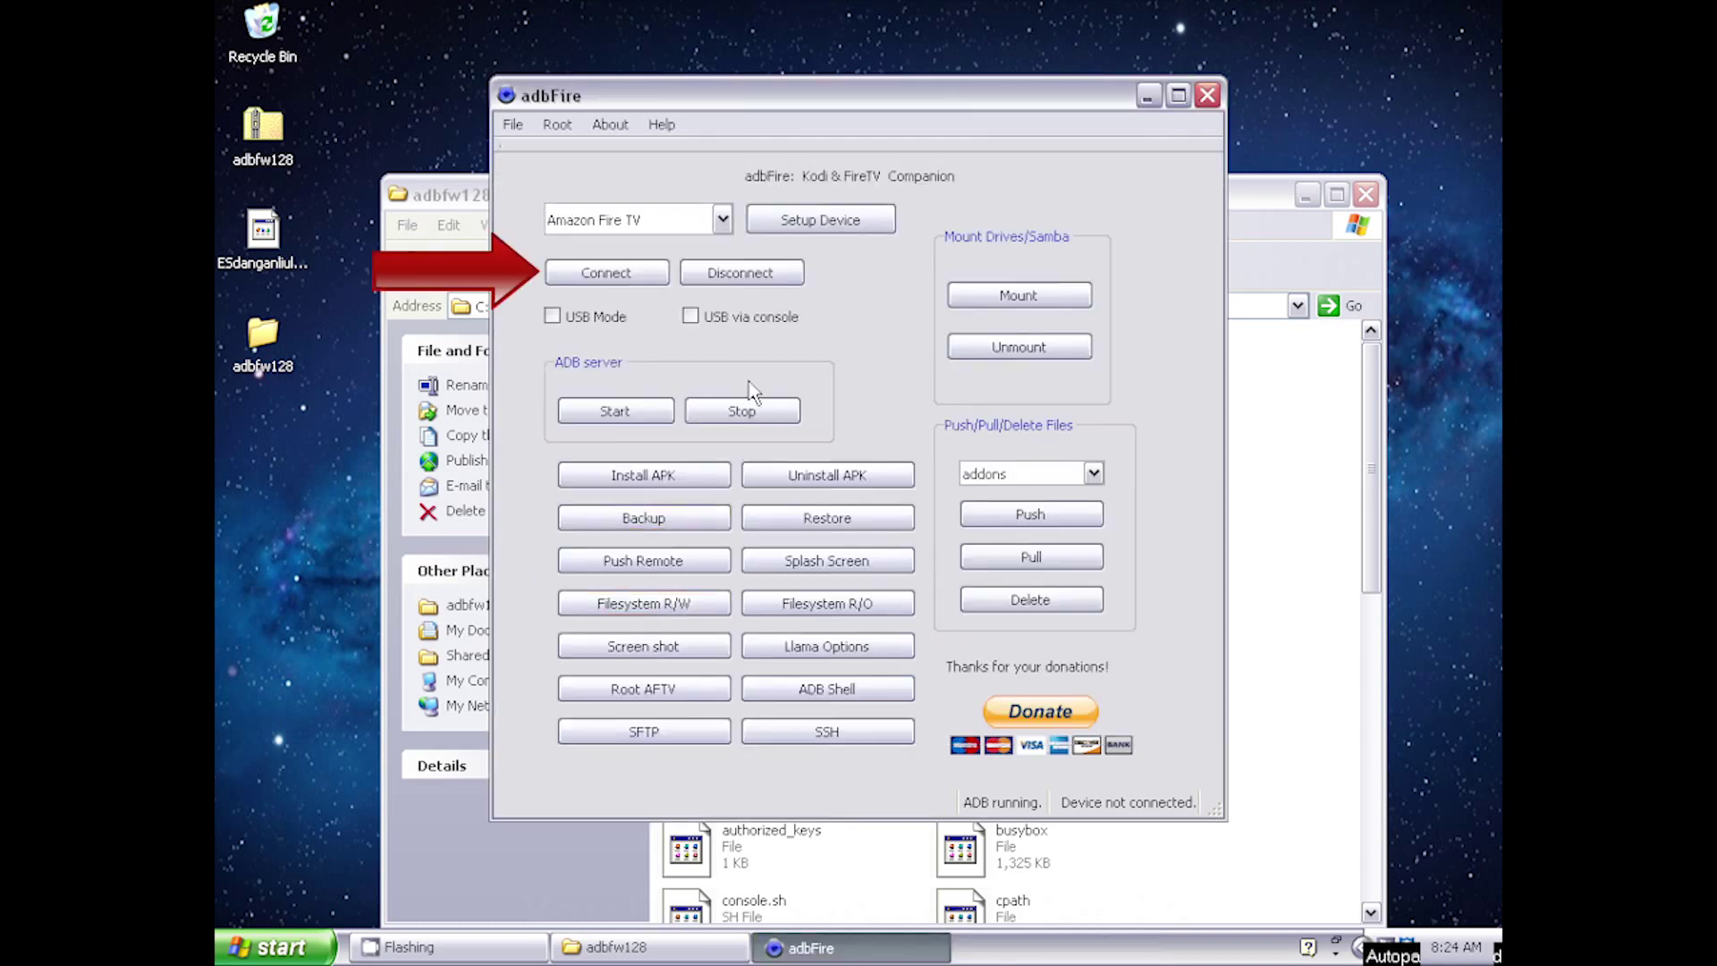
Step: Connect to the Fire TV and choose ESdanganliulanqi_227.apk from the Desktop to install
left_click(626, 273)
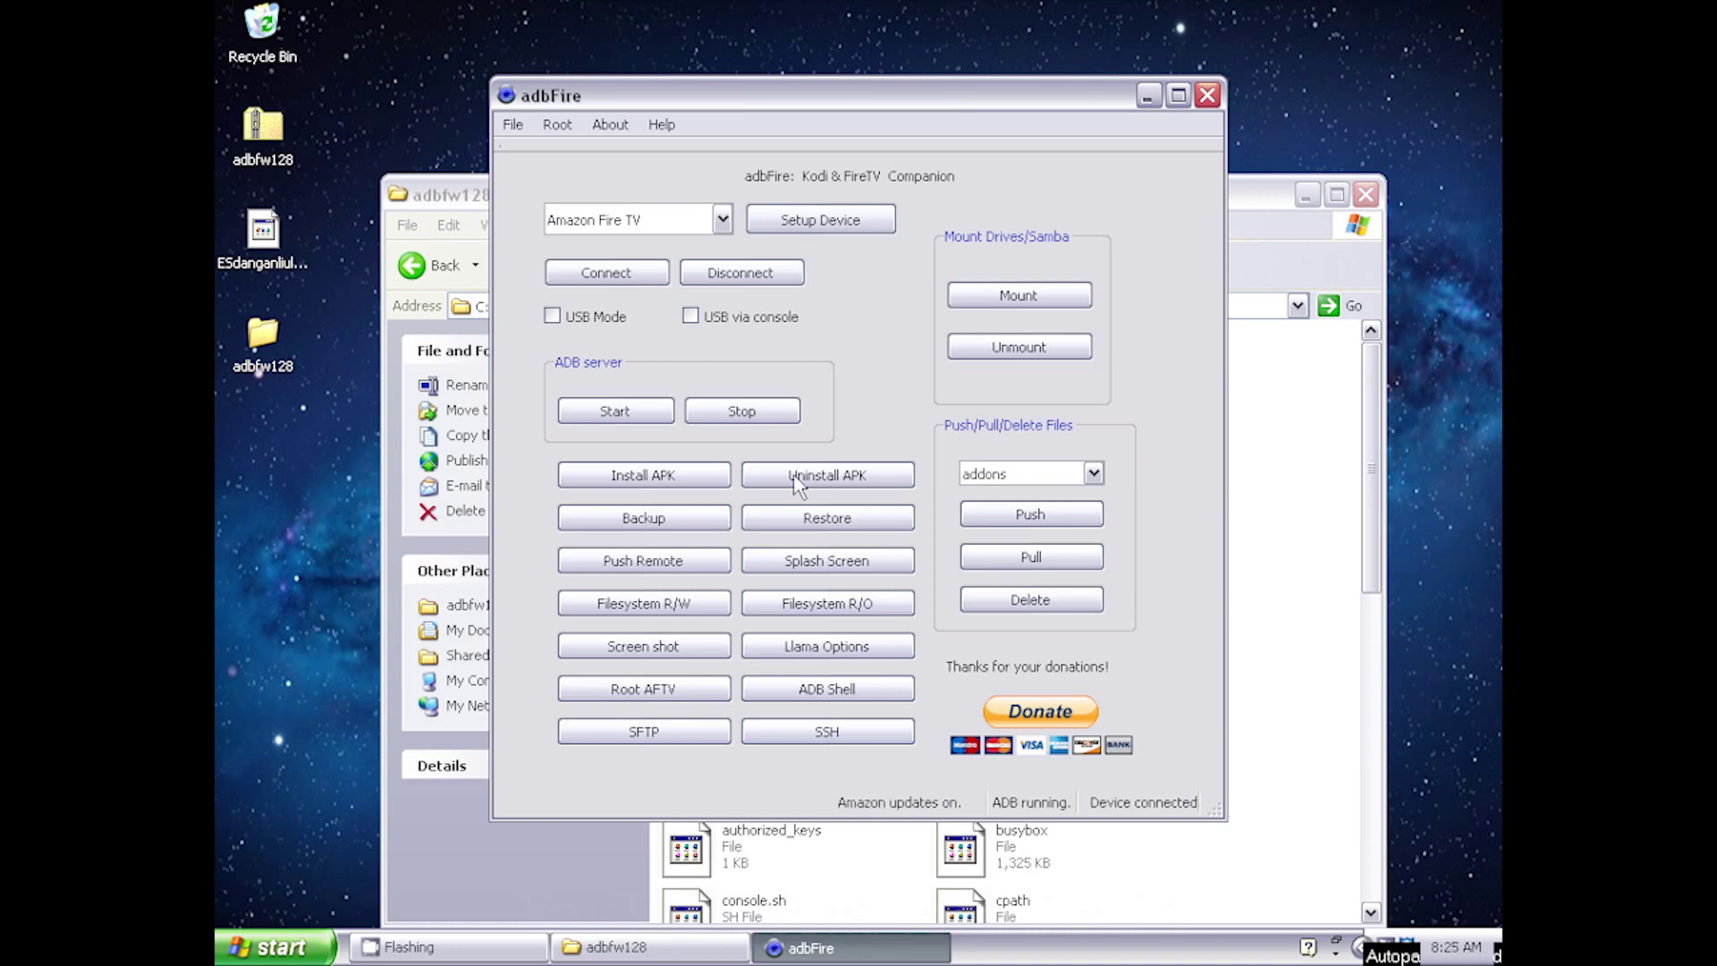
left_click(725, 475)
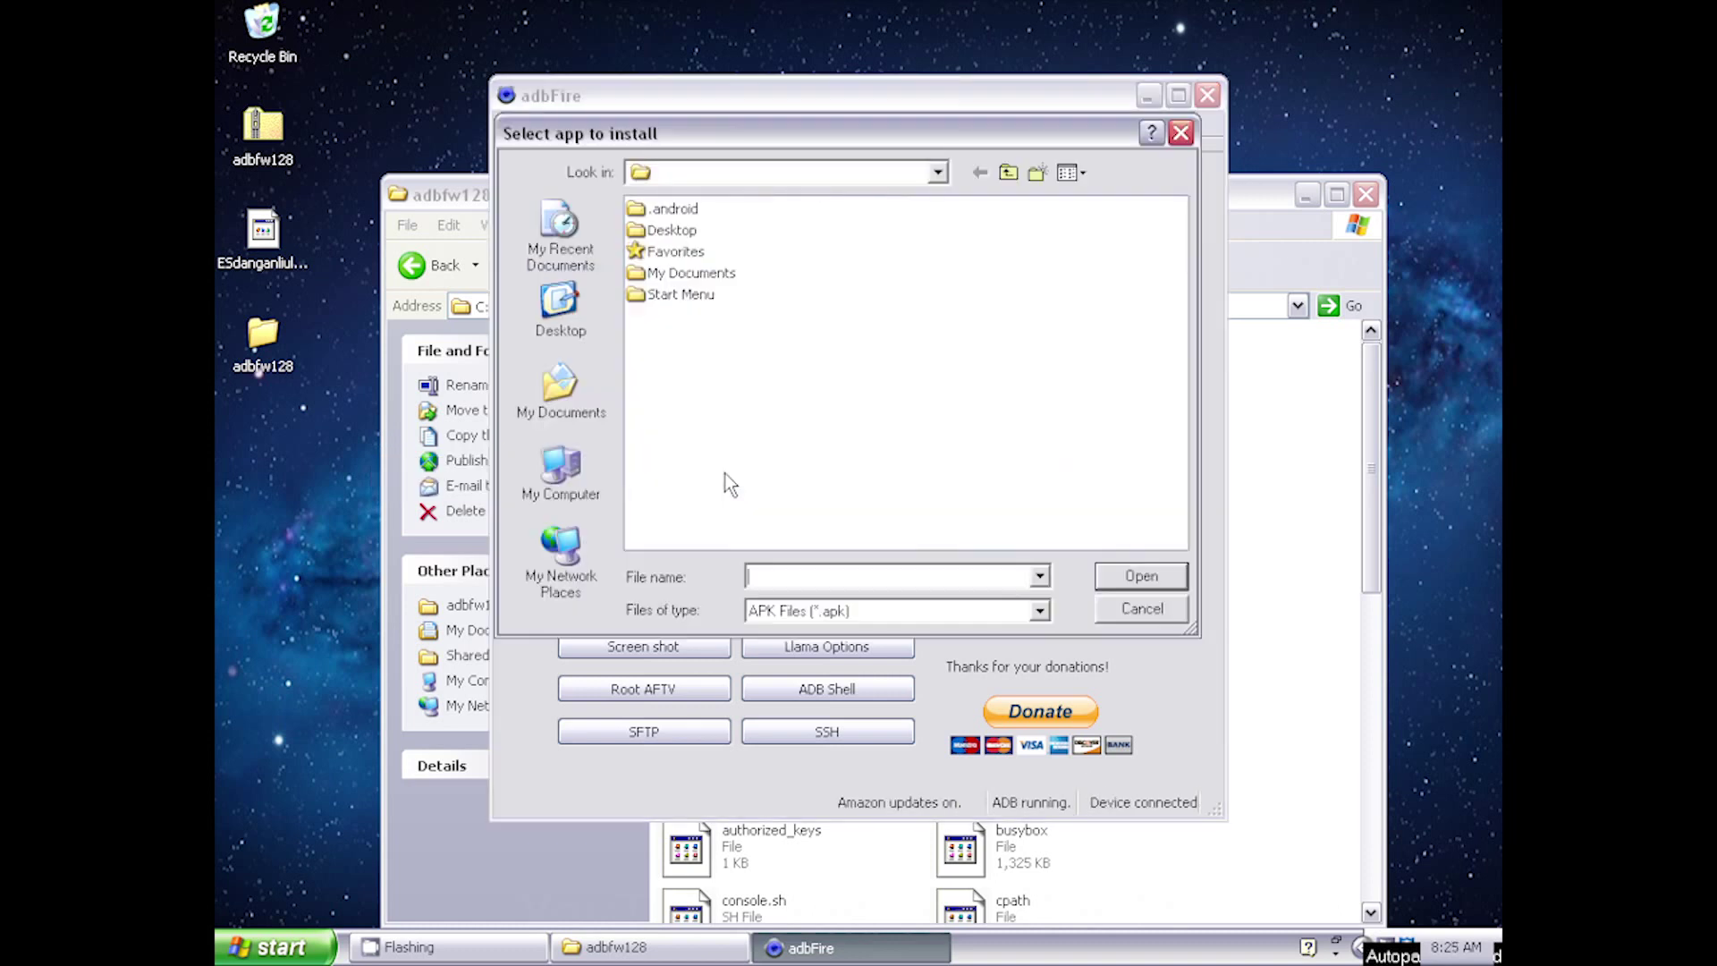
left_click(572, 331)
left_click(705, 299)
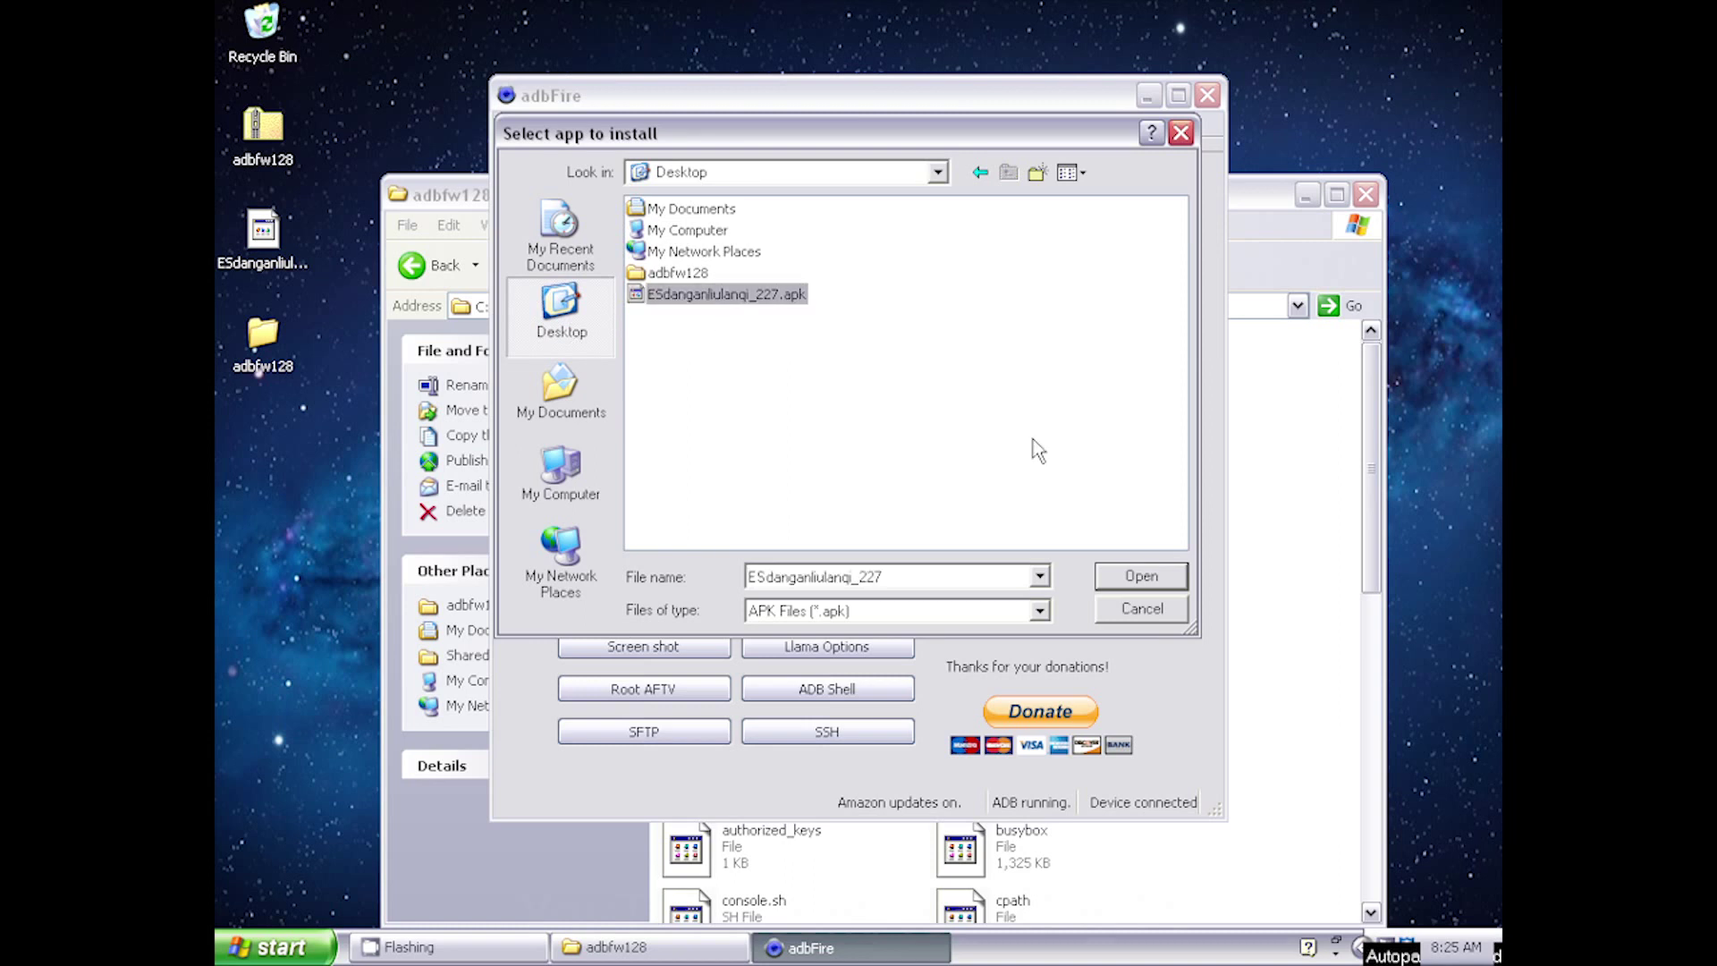
left_click(1144, 583)
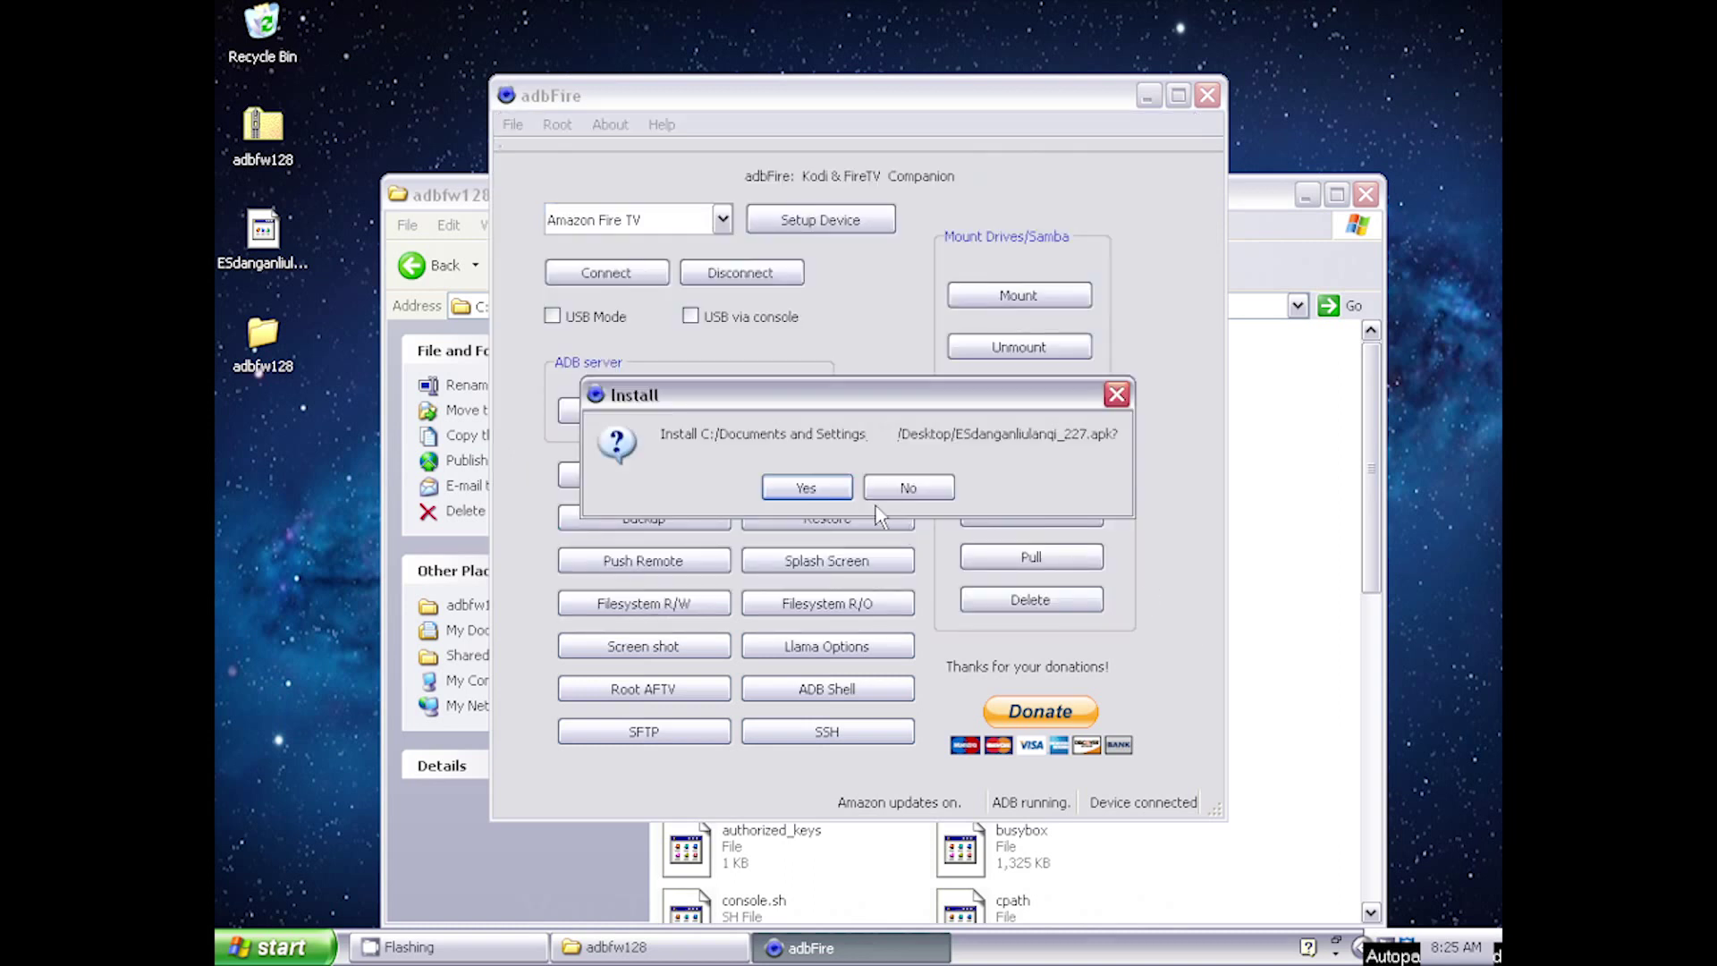
Step: Confirm the APK installation, acknowledge the Installed message, and disconnect from the Fire TV
left_click(905, 487)
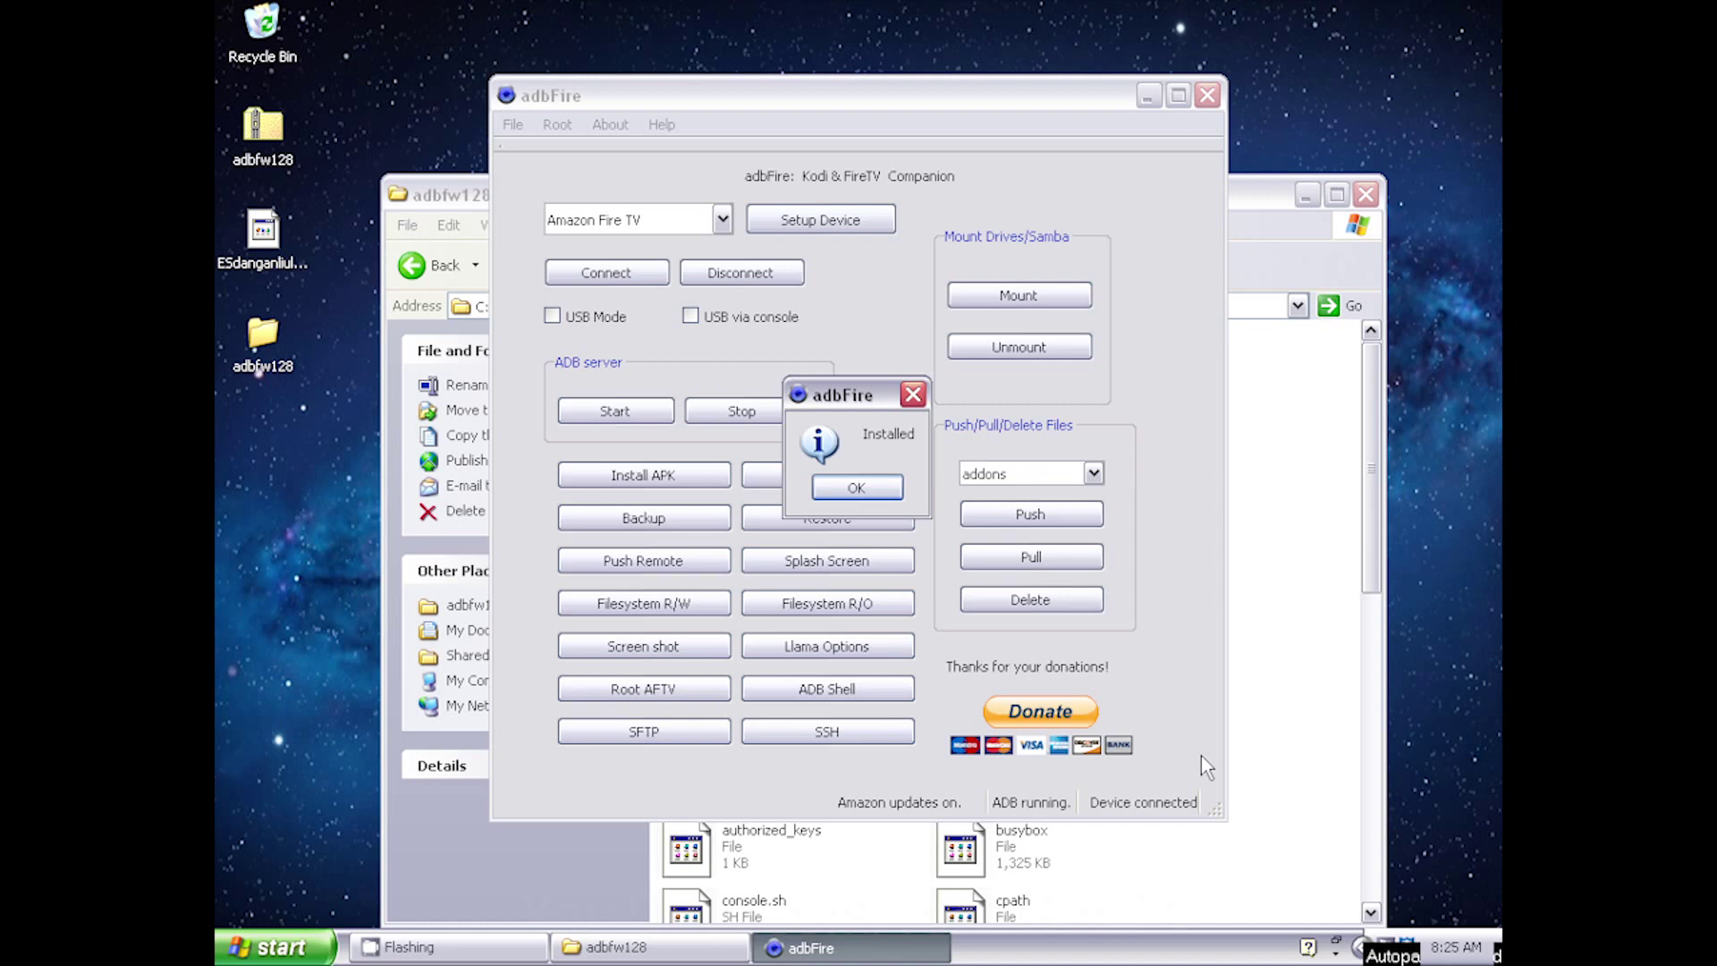
left_click(885, 495)
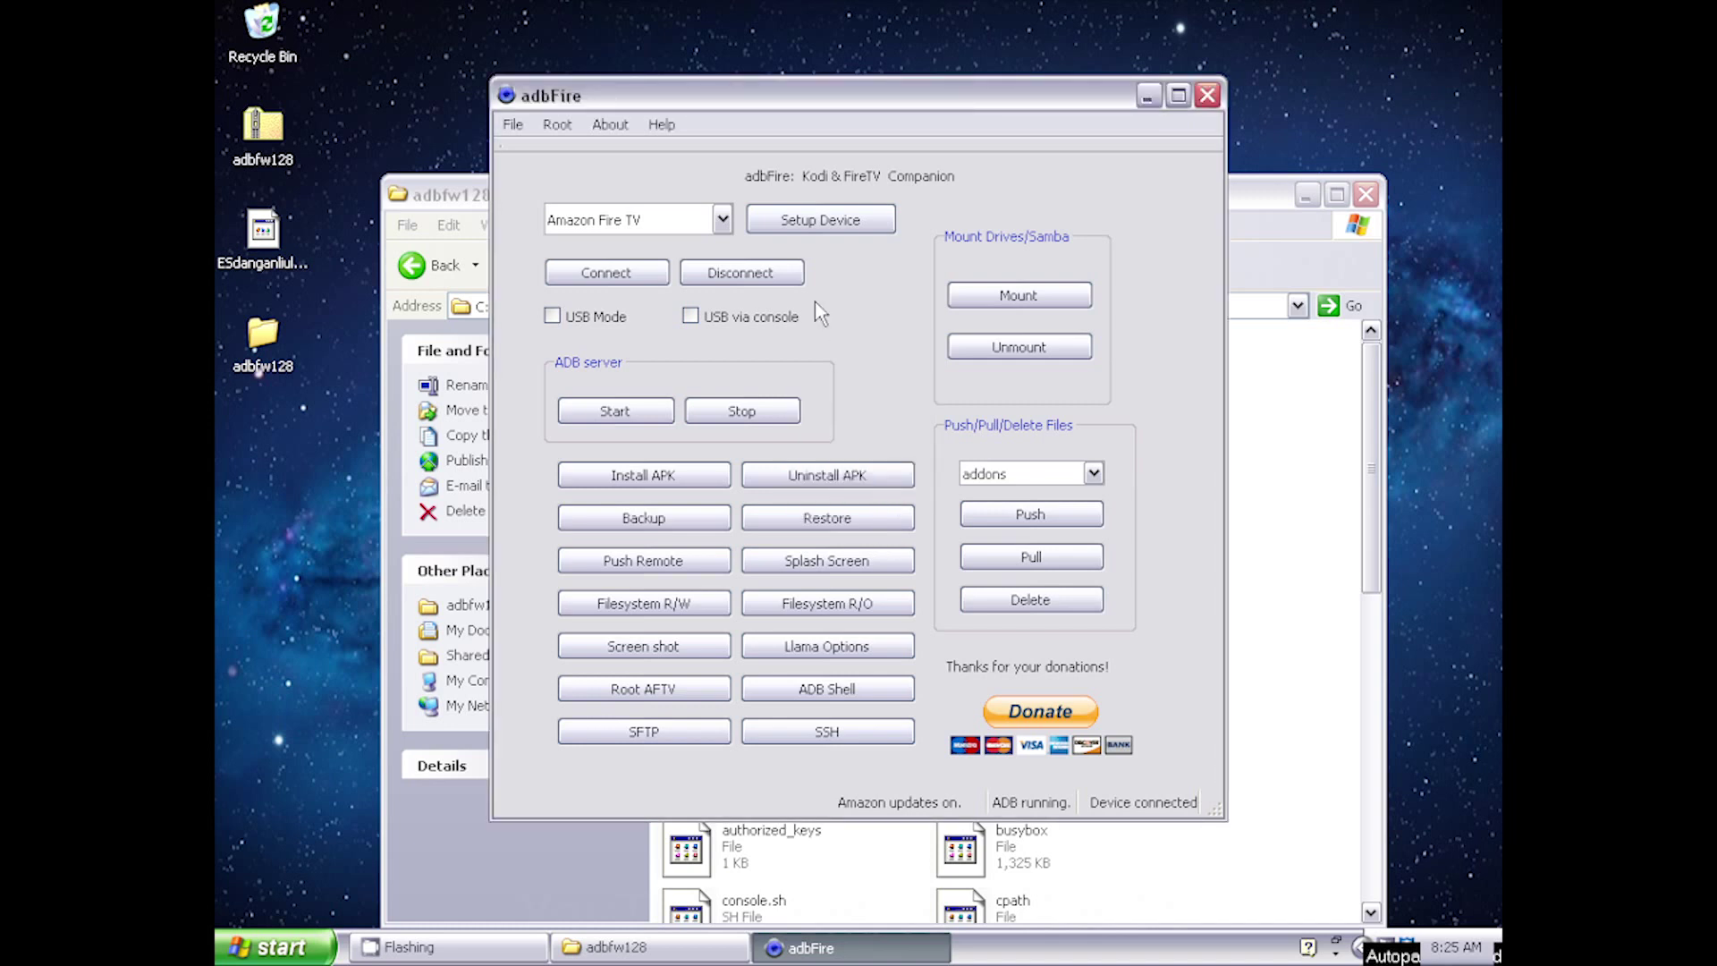
left_click(741, 273)
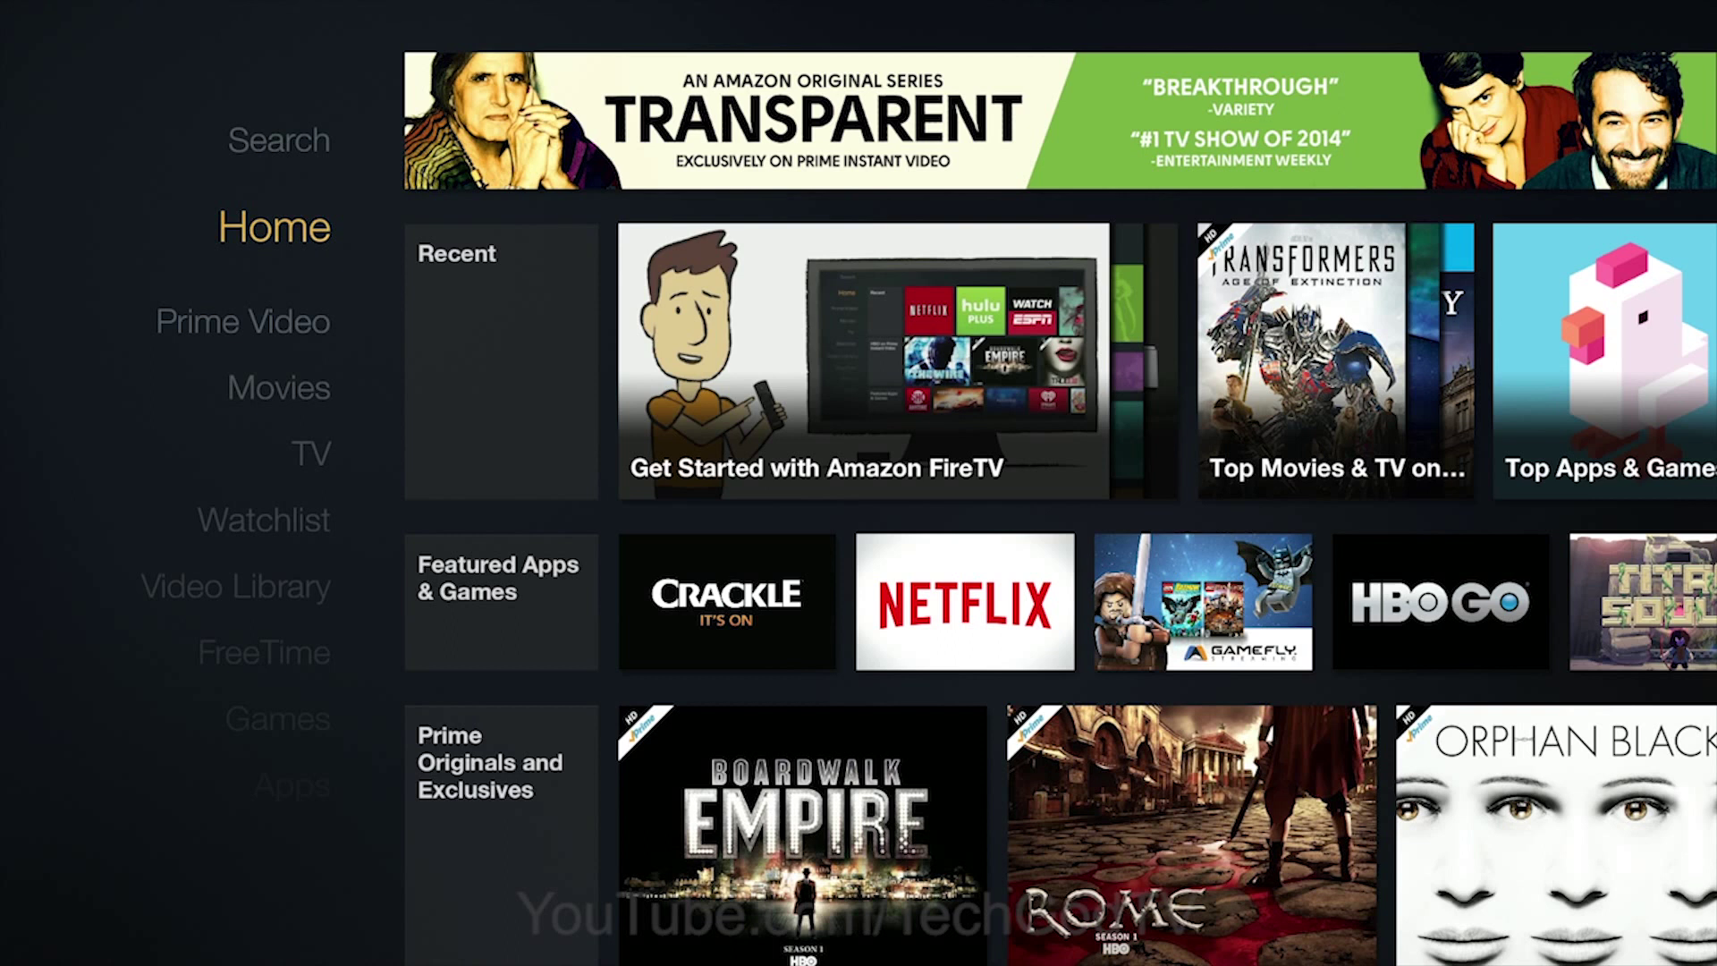
Step: Open Manage Installed Applications under the Fire TV's Applications settings
key("Down")
key("Down")
key("Down")
key("Down")
key("Down")
key("Down")
key("Down")
key("Down")
key("Down")
key("Down")
key("Down")
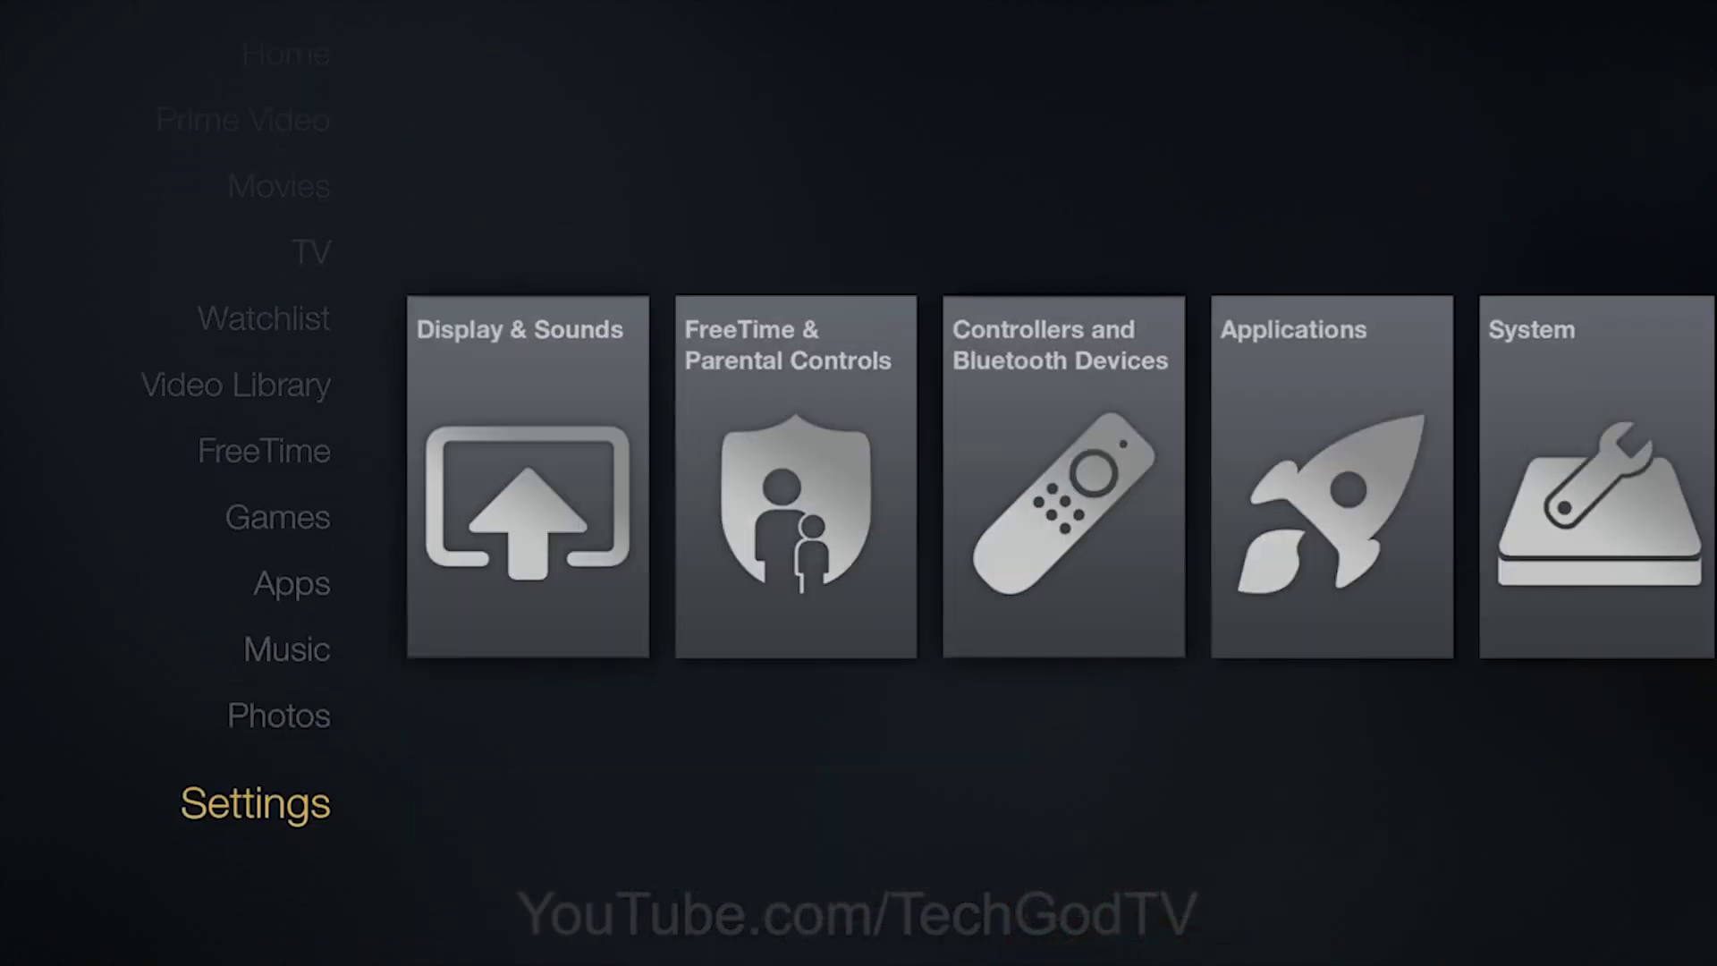
key("Right")
key("Right")
key("Right")
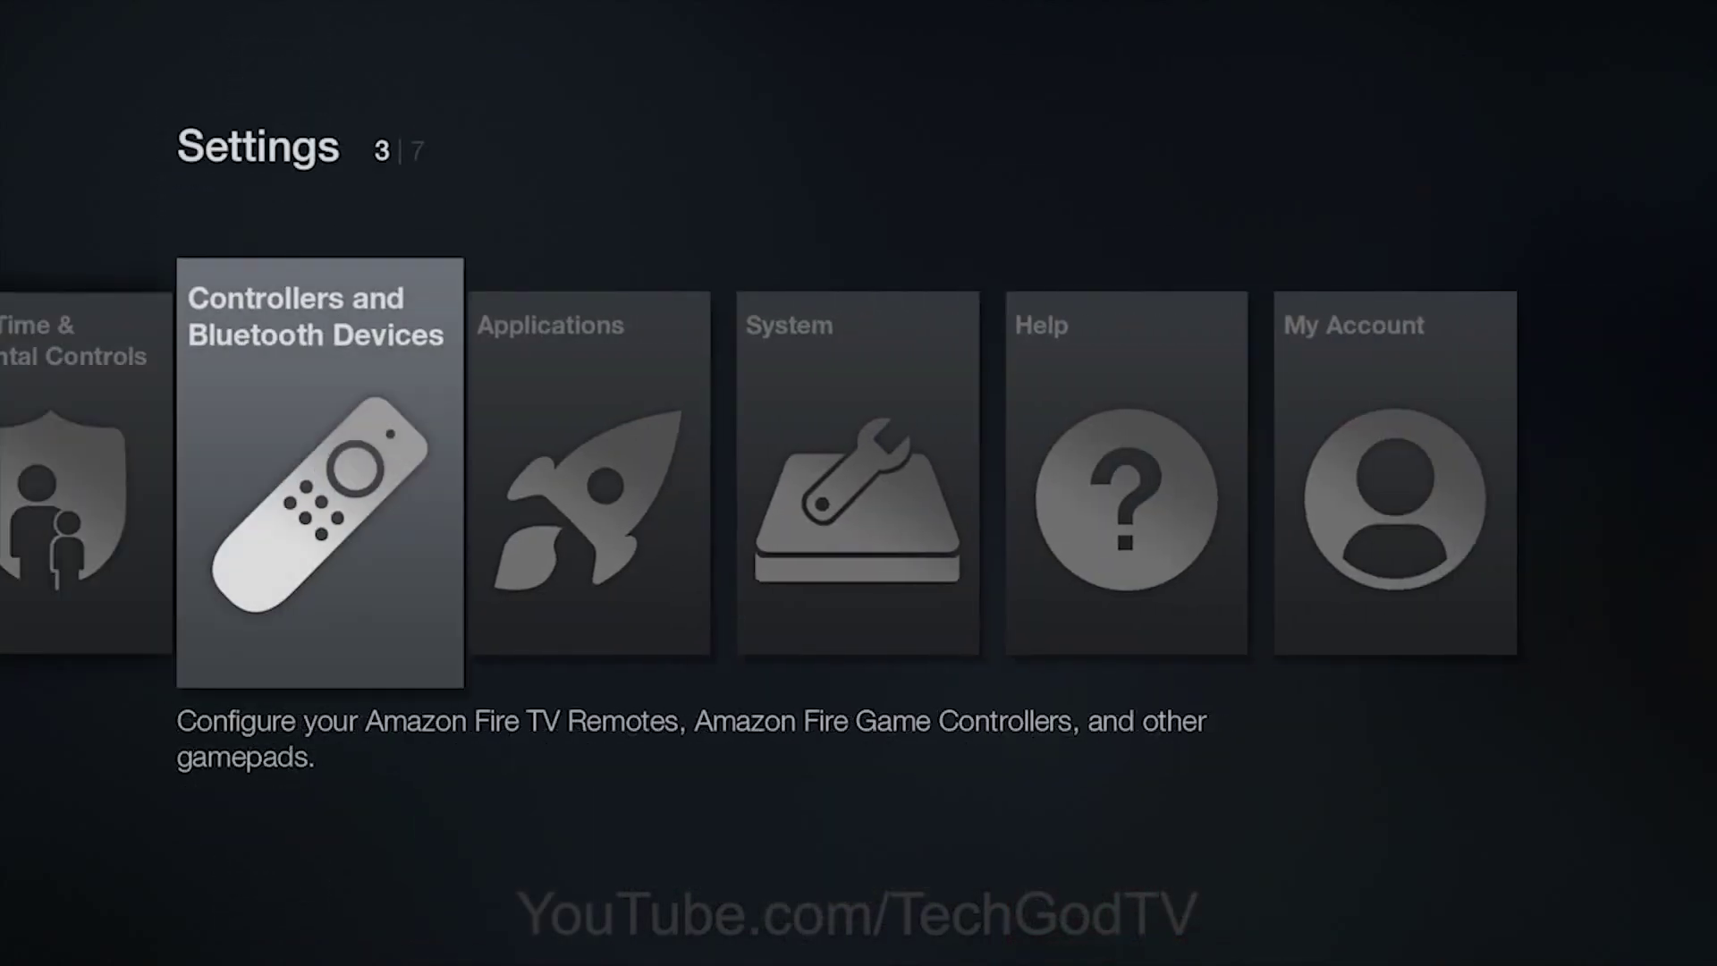
key("Right")
key("Return")
key("Down")
key("Down")
key("Down")
key("Down")
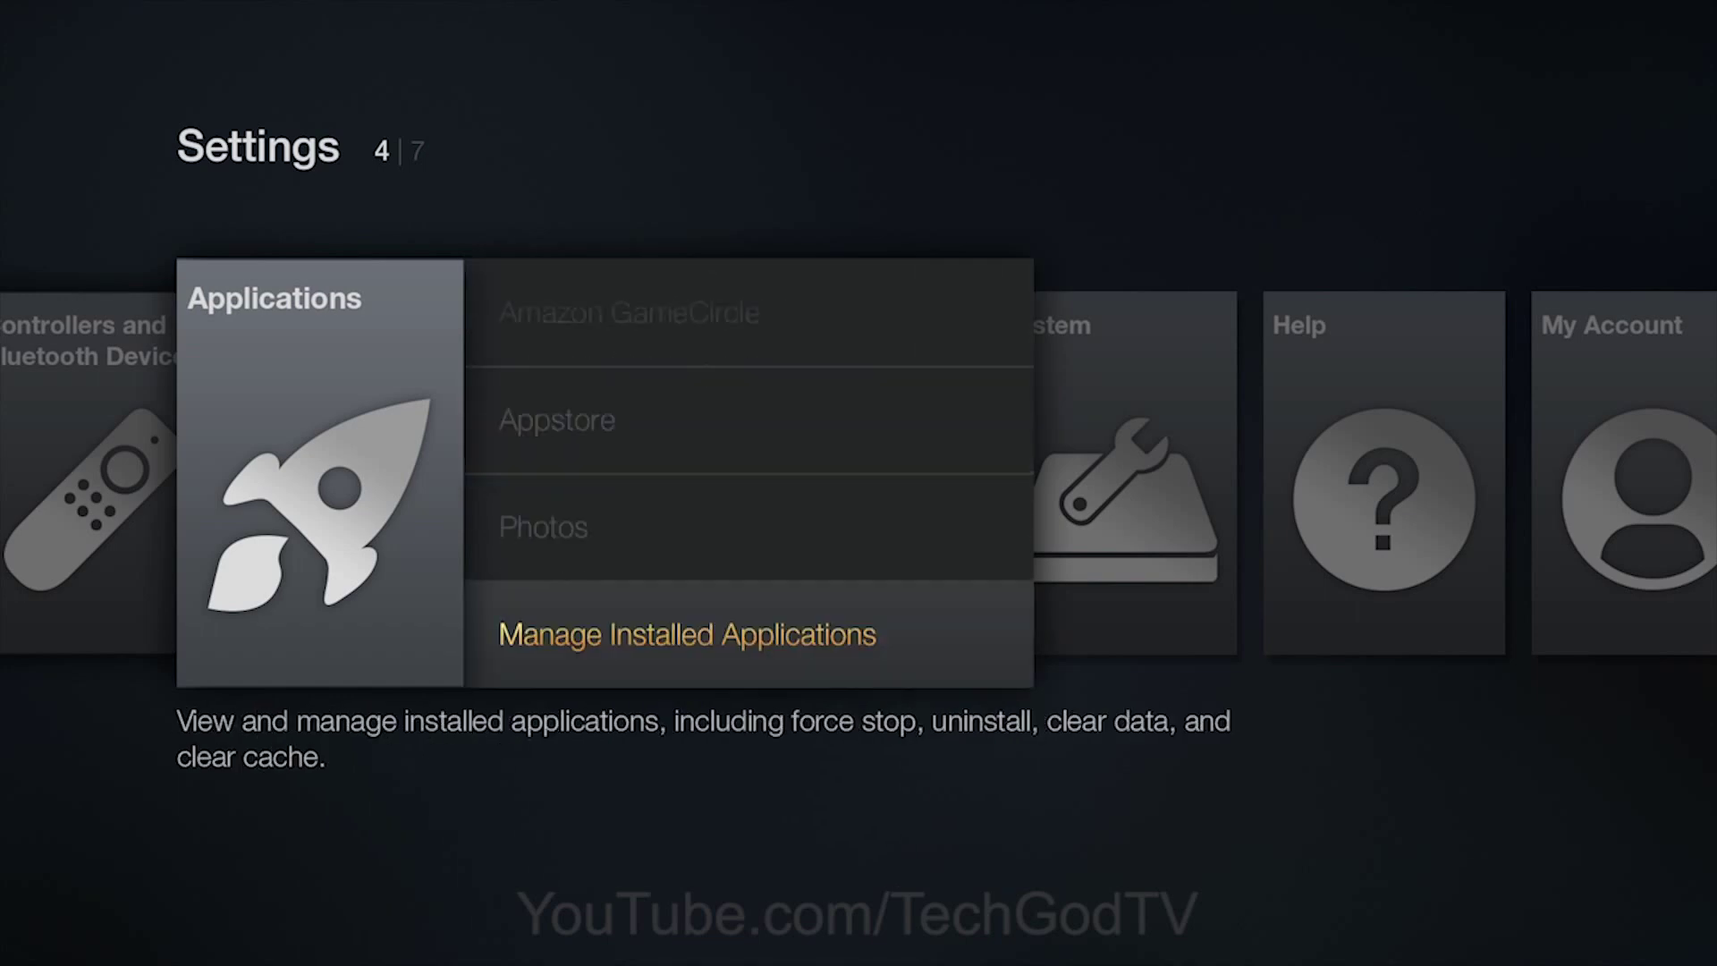
key("Return")
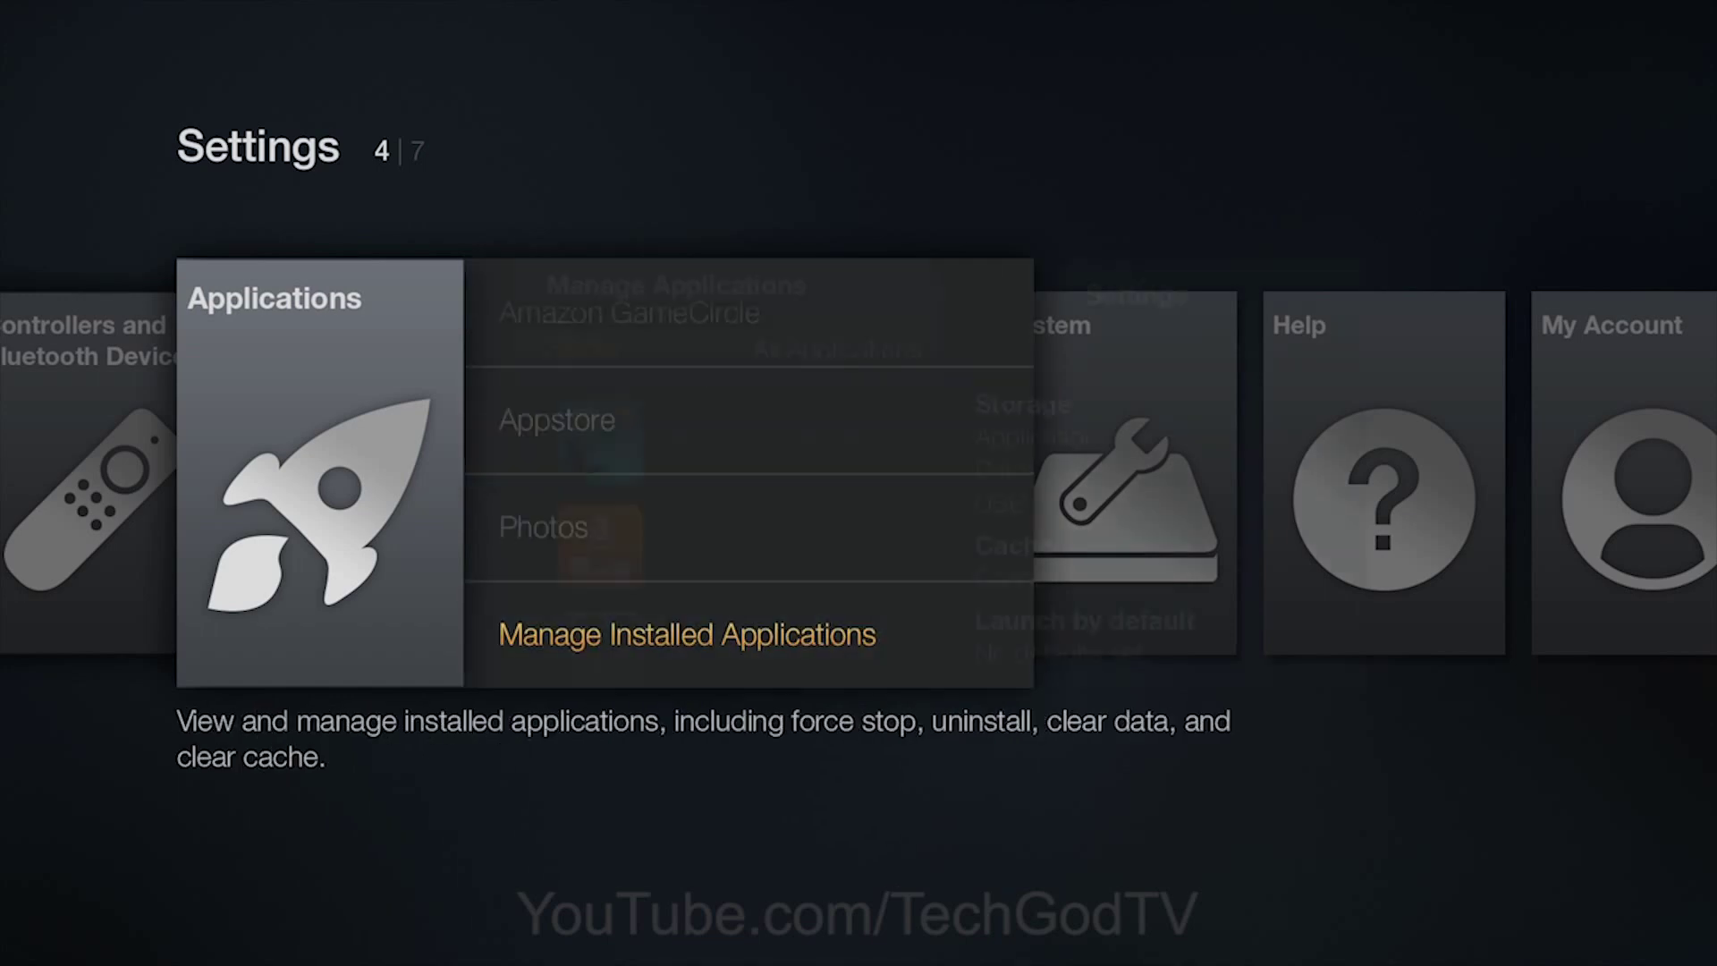
Step: Select ES File Explorer in the installed apps list and launch it
key("Down")
key("Down")
key("Down")
key("Down")
key("Down")
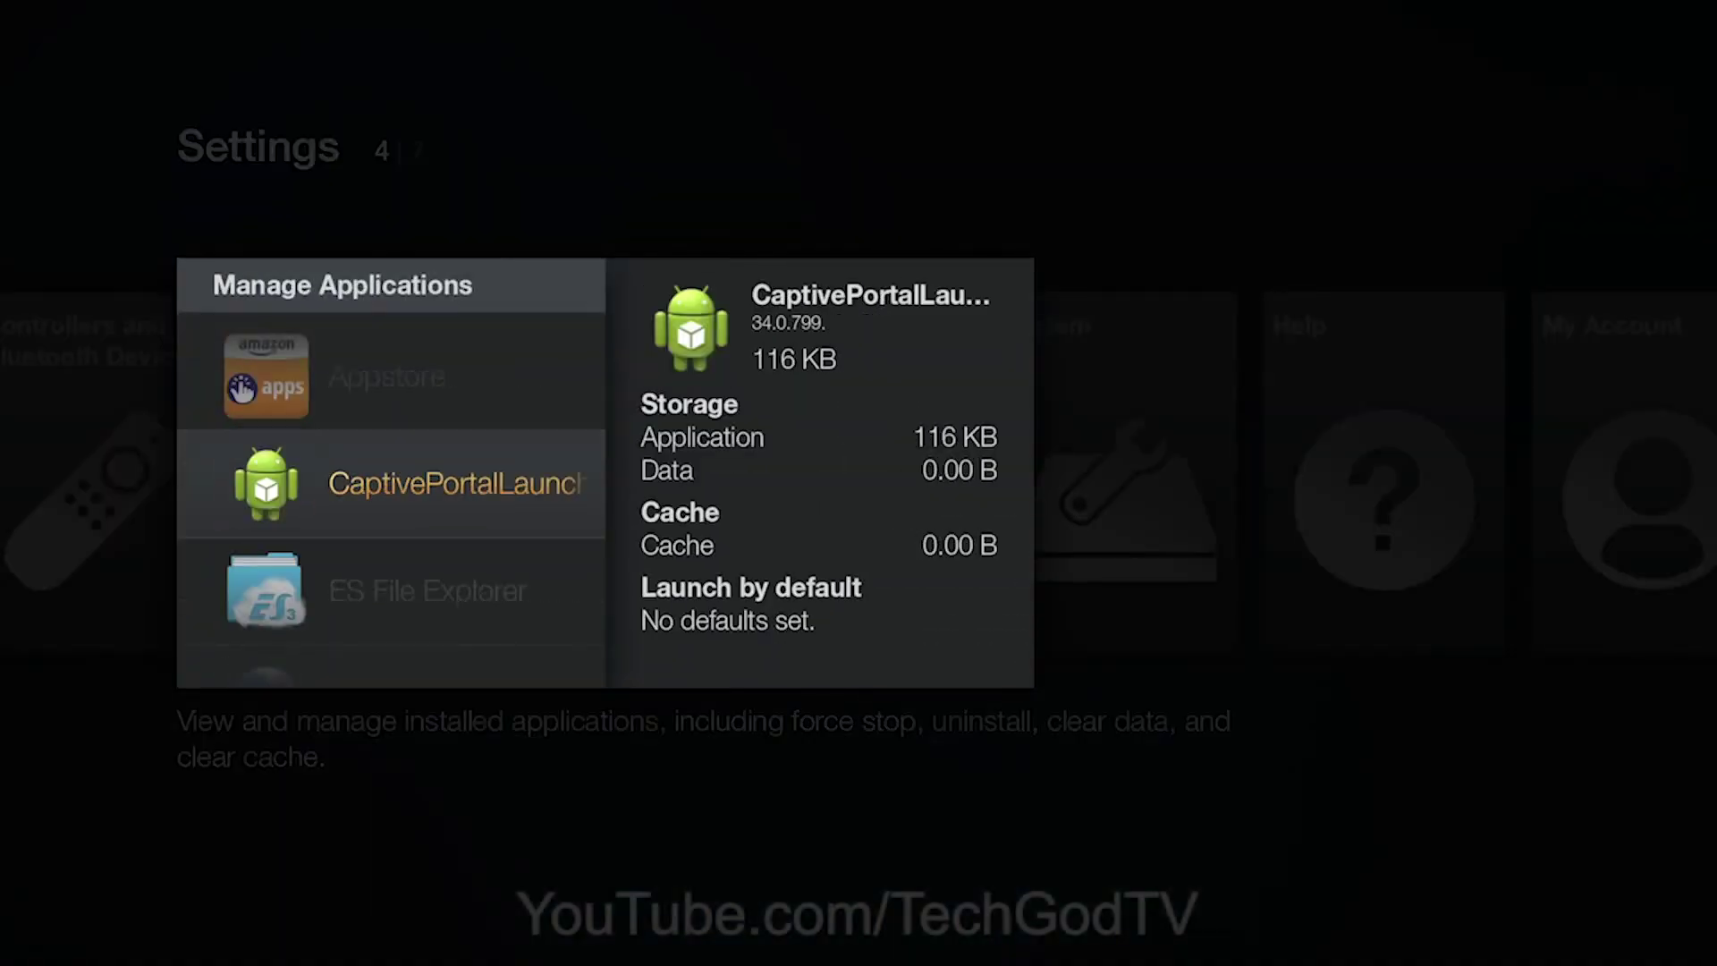
key("Down")
key("Down")
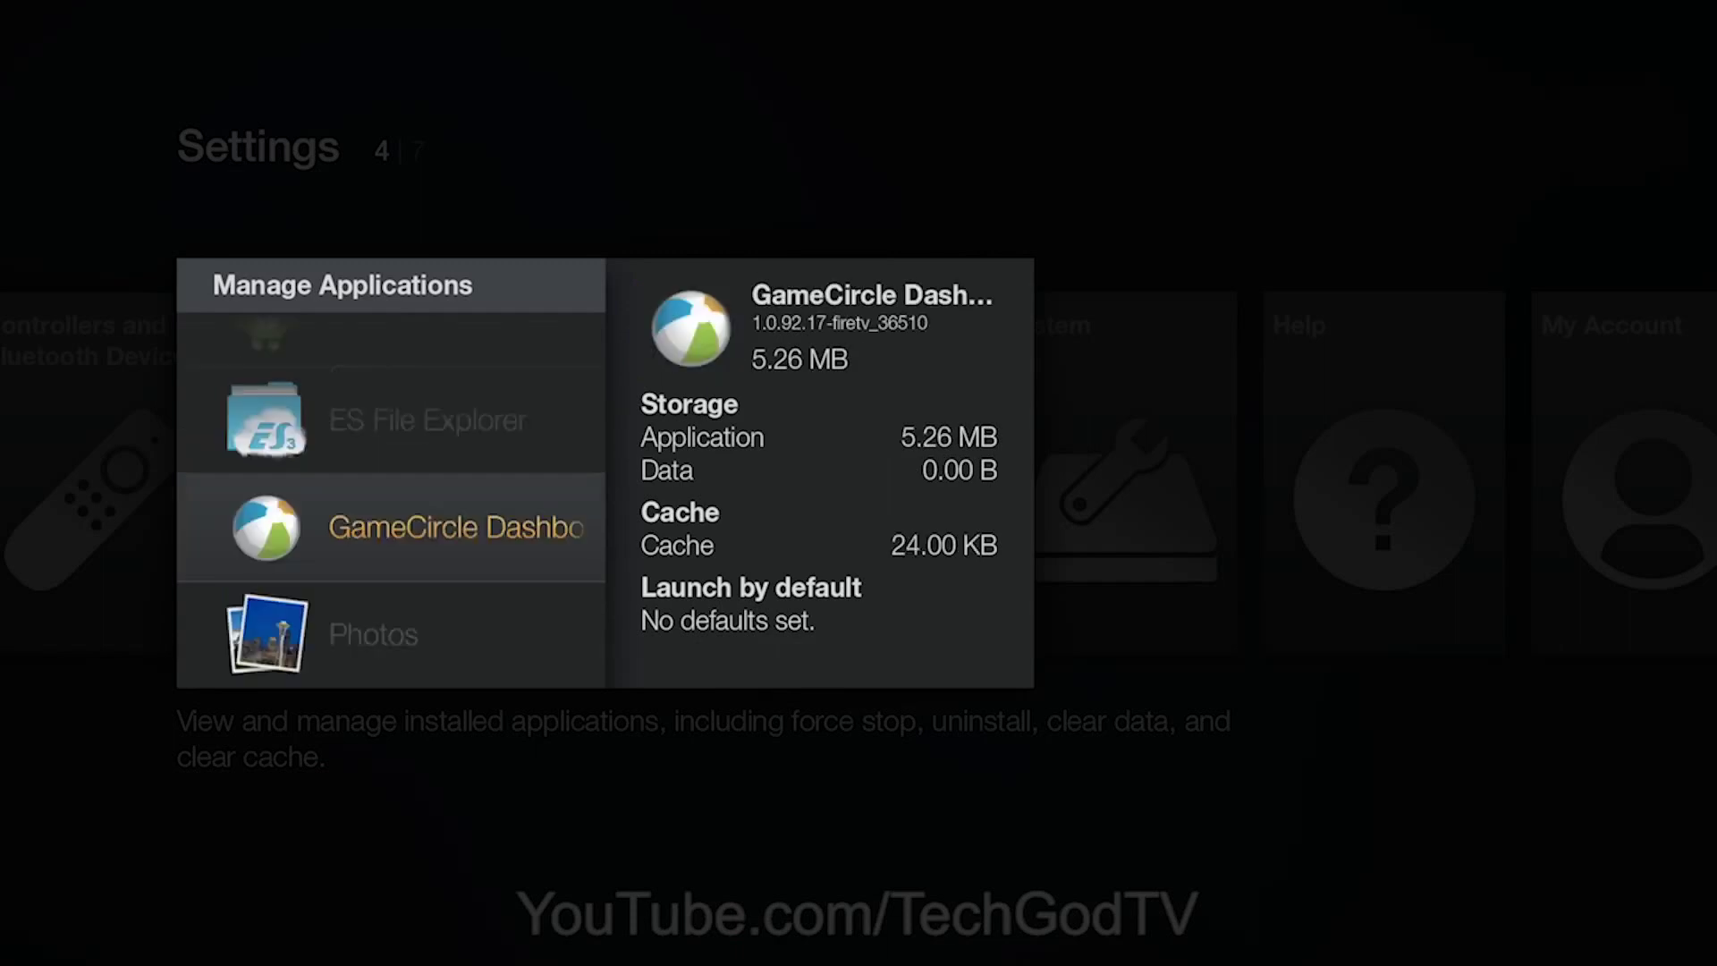
key("Up")
key("Down")
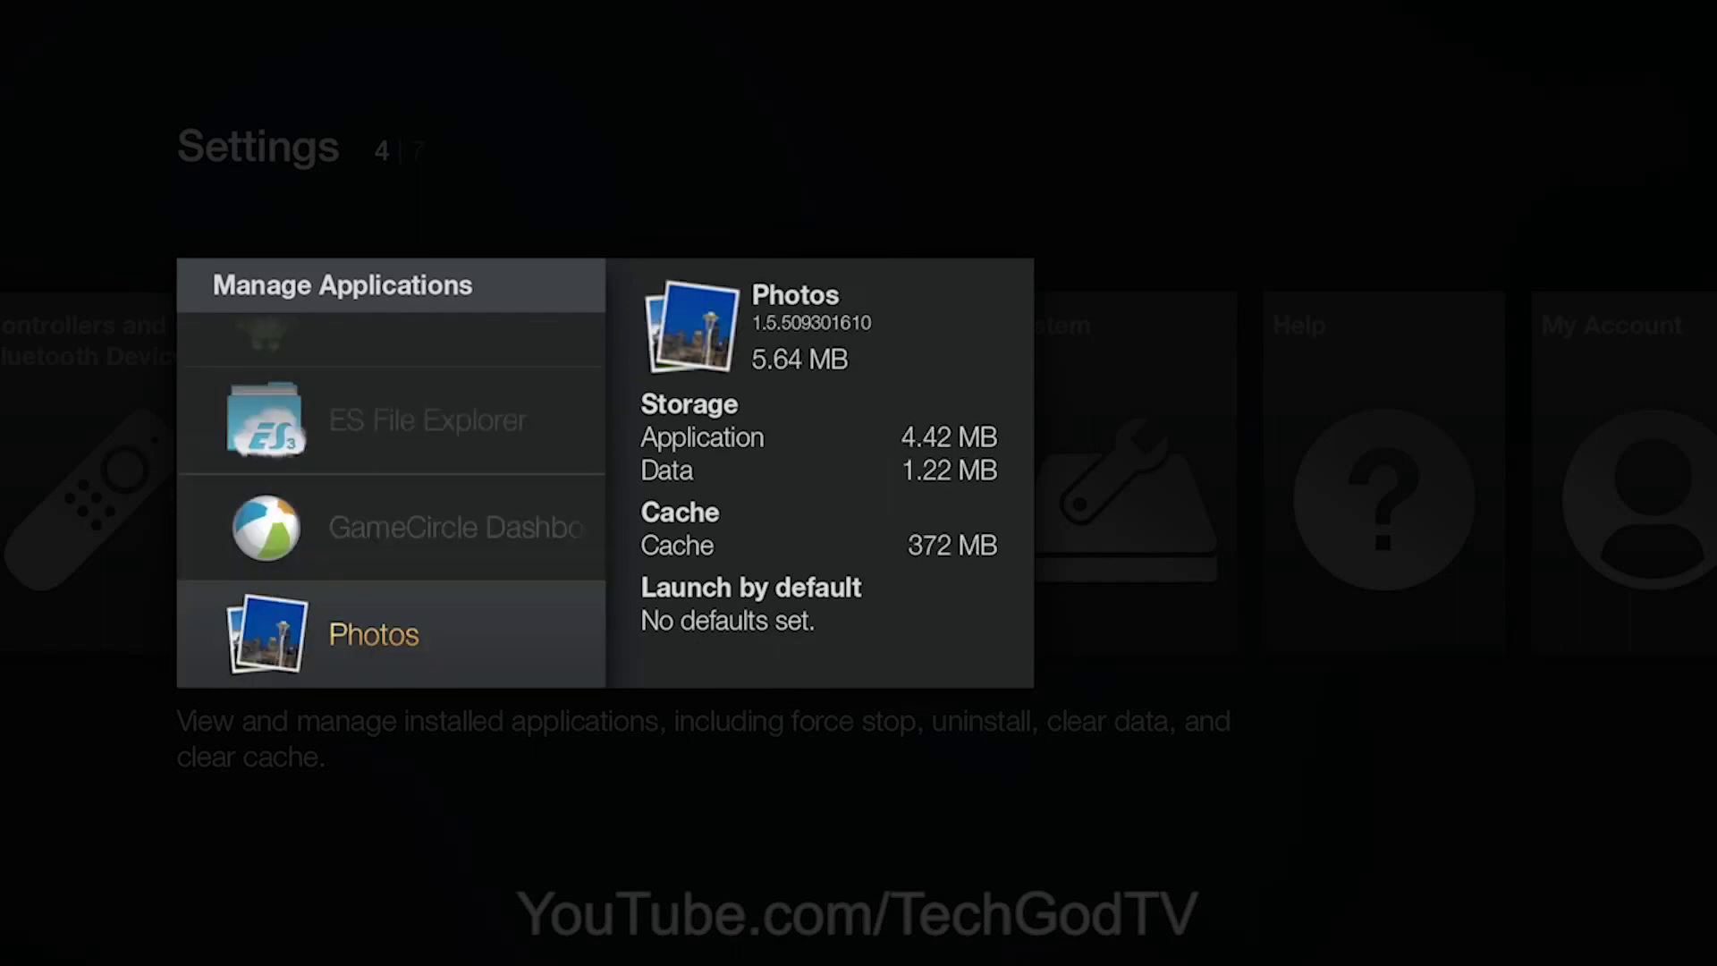
key("Up")
key("Up")
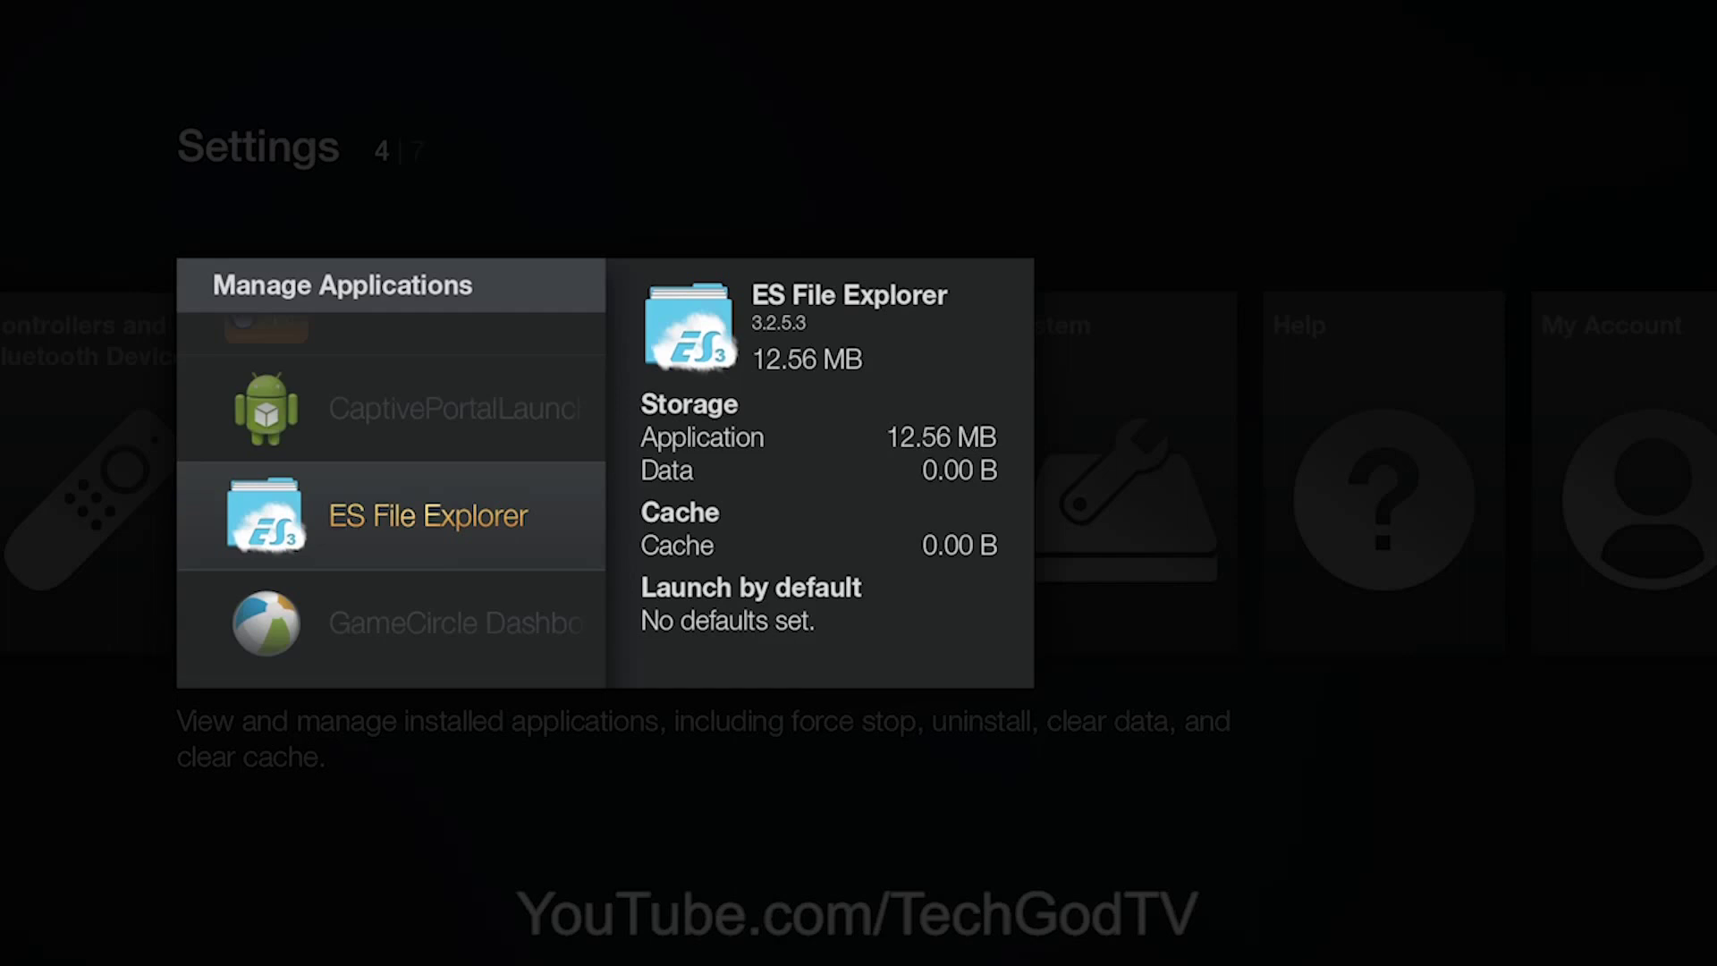
key("Return")
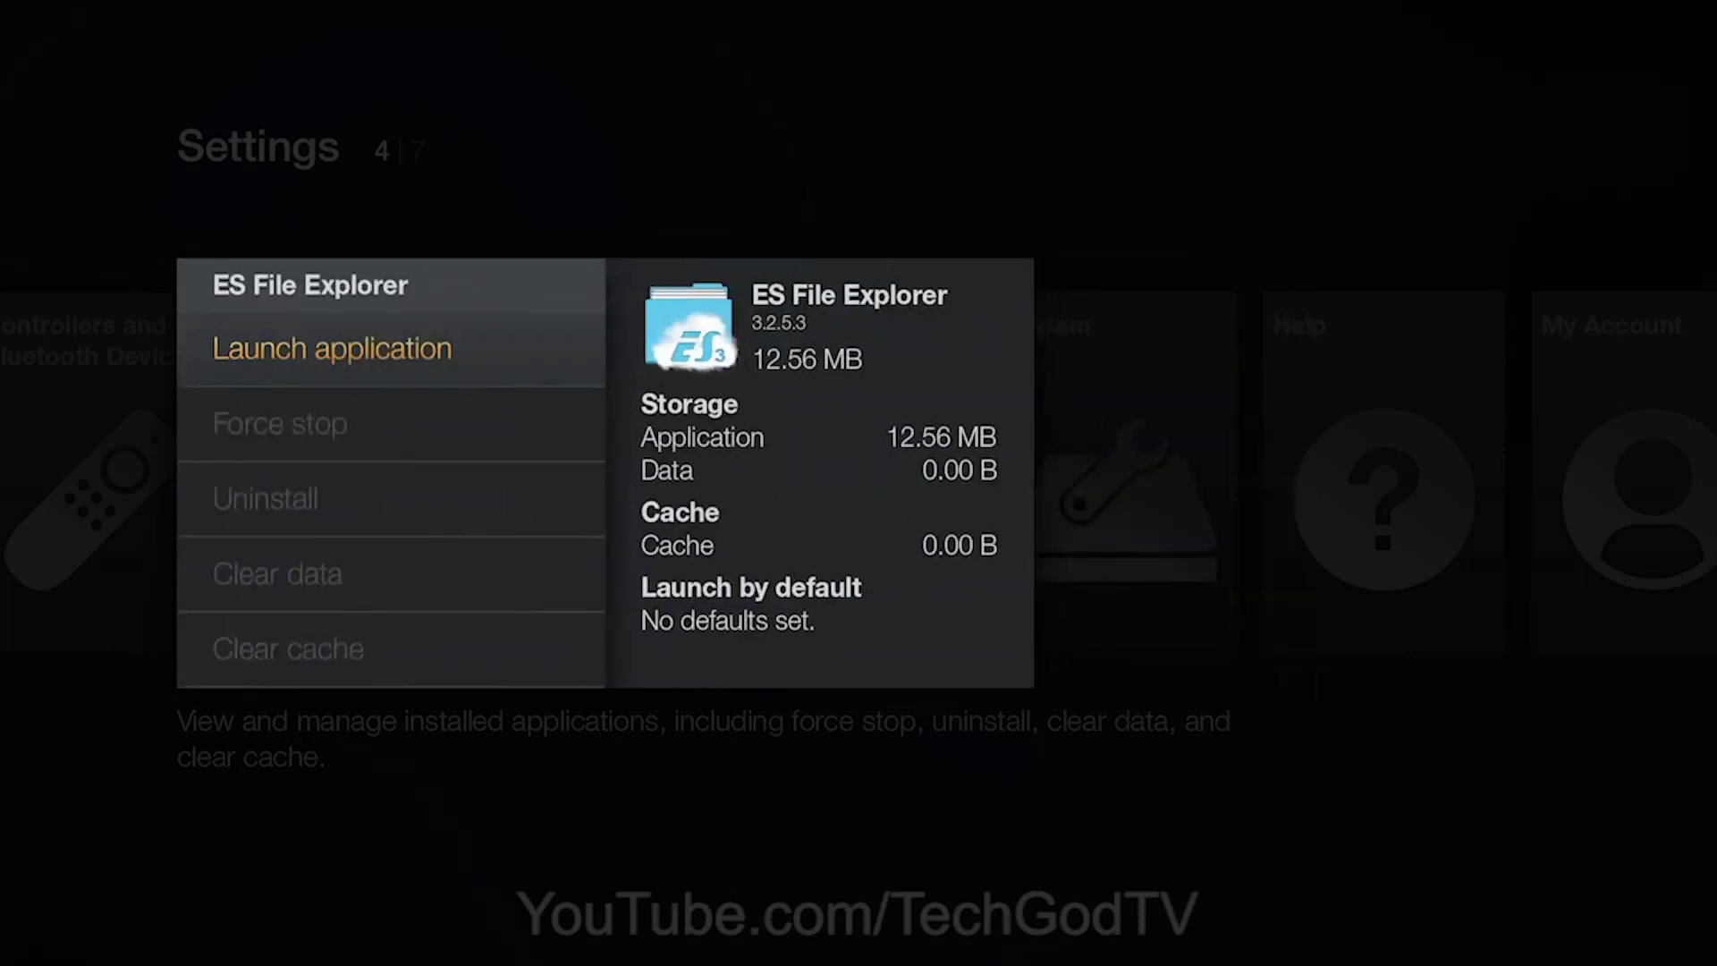
key("Return")
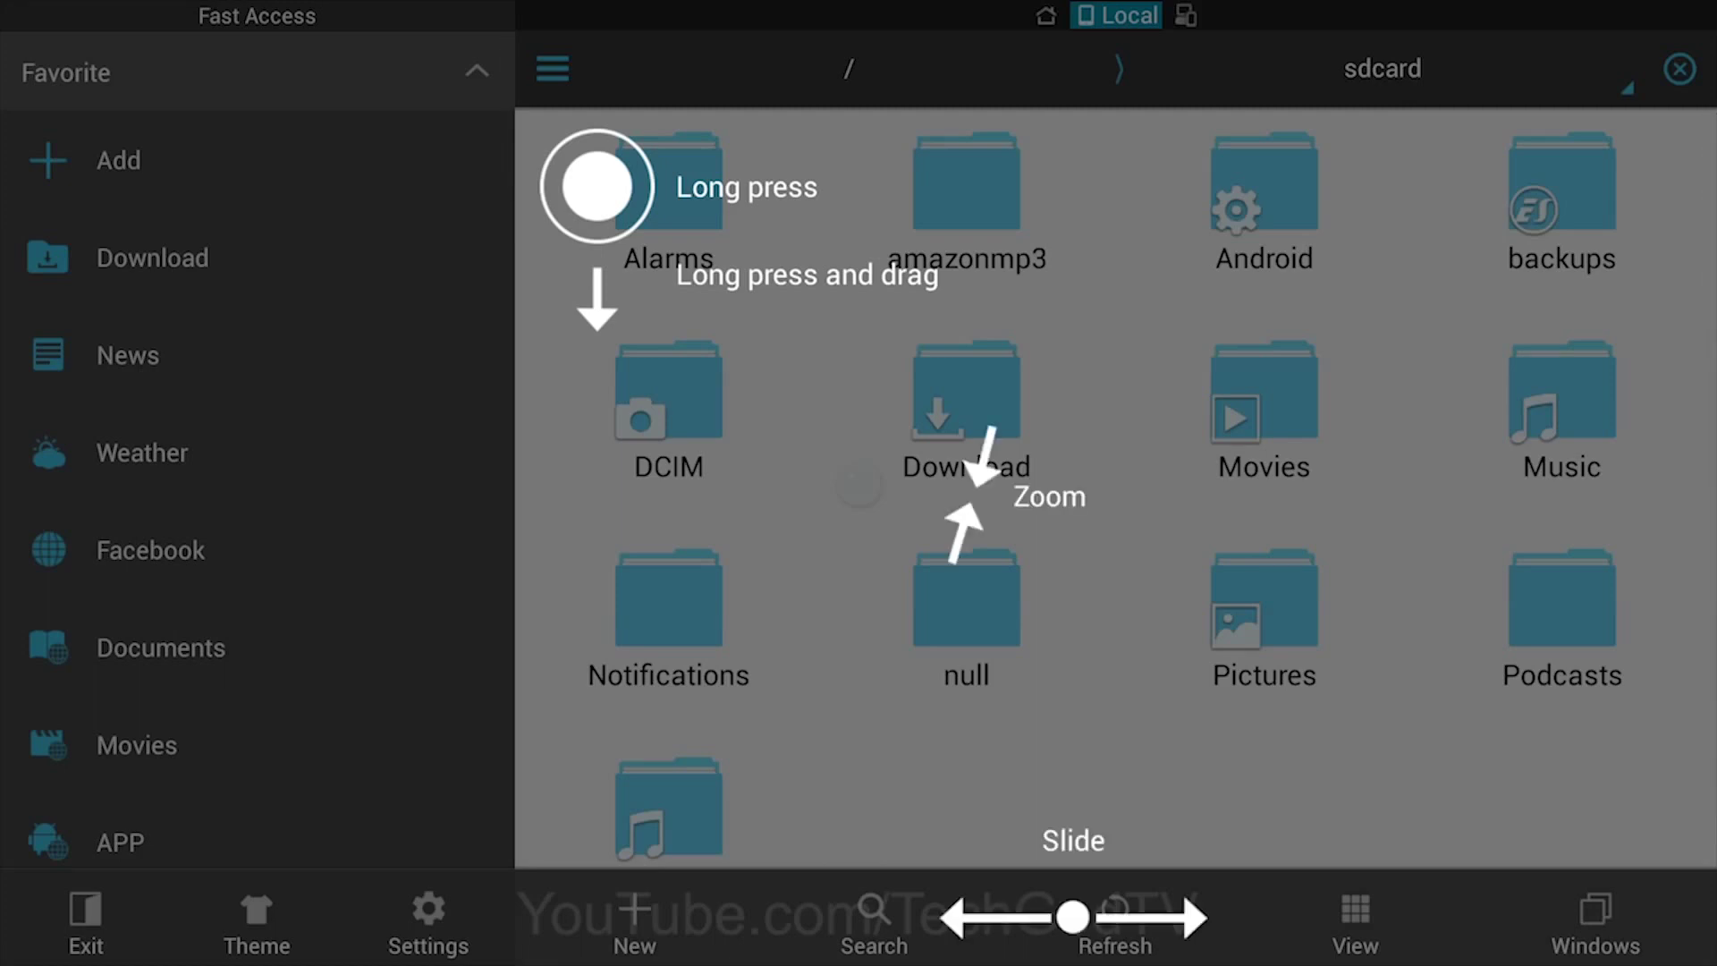
Step: Dismiss the gesture tutorial and open the Google bookmark from the Fast Access list
left_click(859, 483)
key("Down")
key("Down")
key("Down")
key("Down")
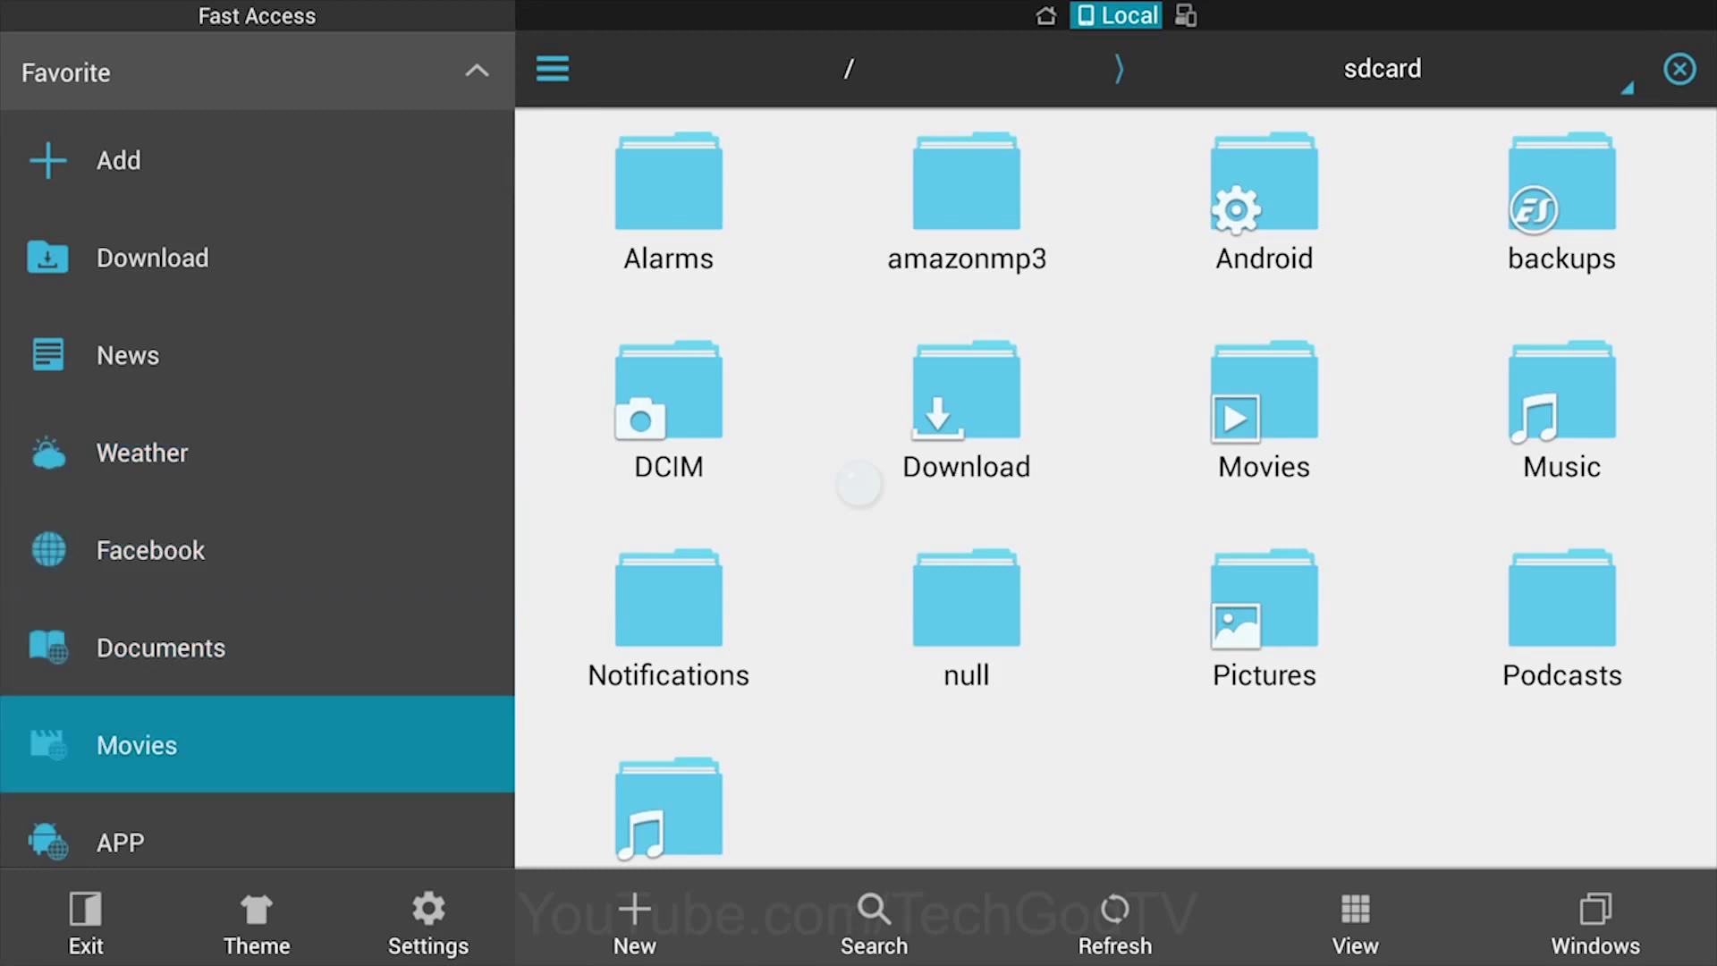
key("Down")
key("Down")
key("Down")
key("Down")
key("Down")
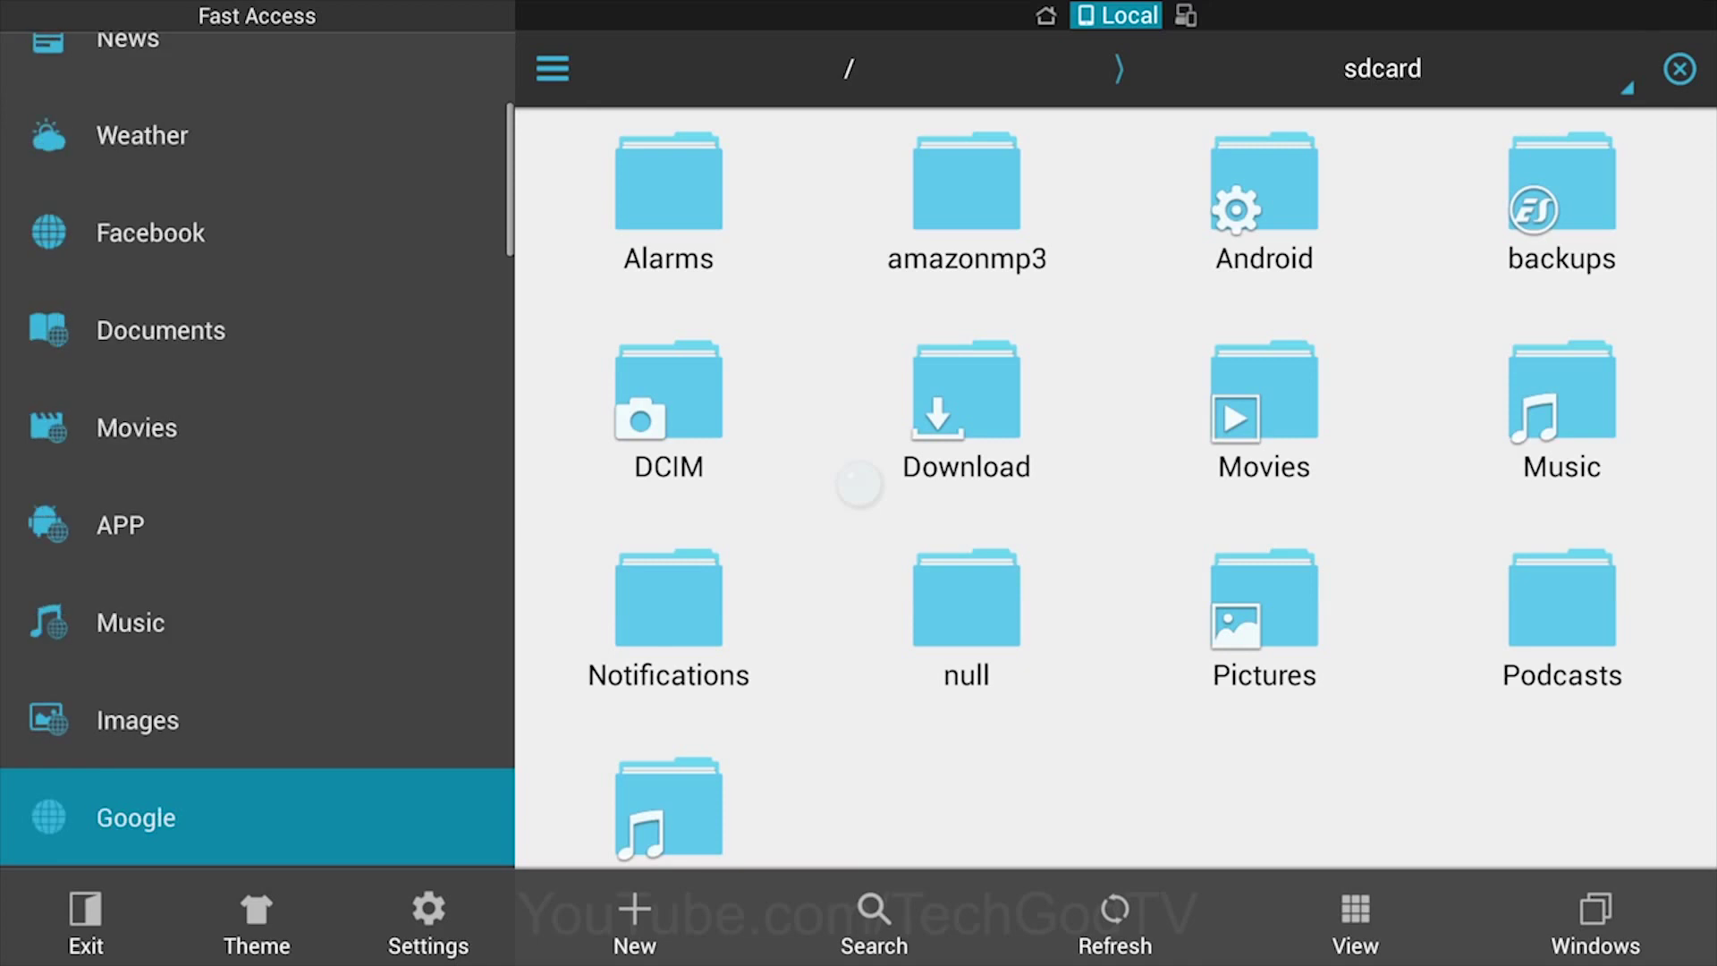
key("Up")
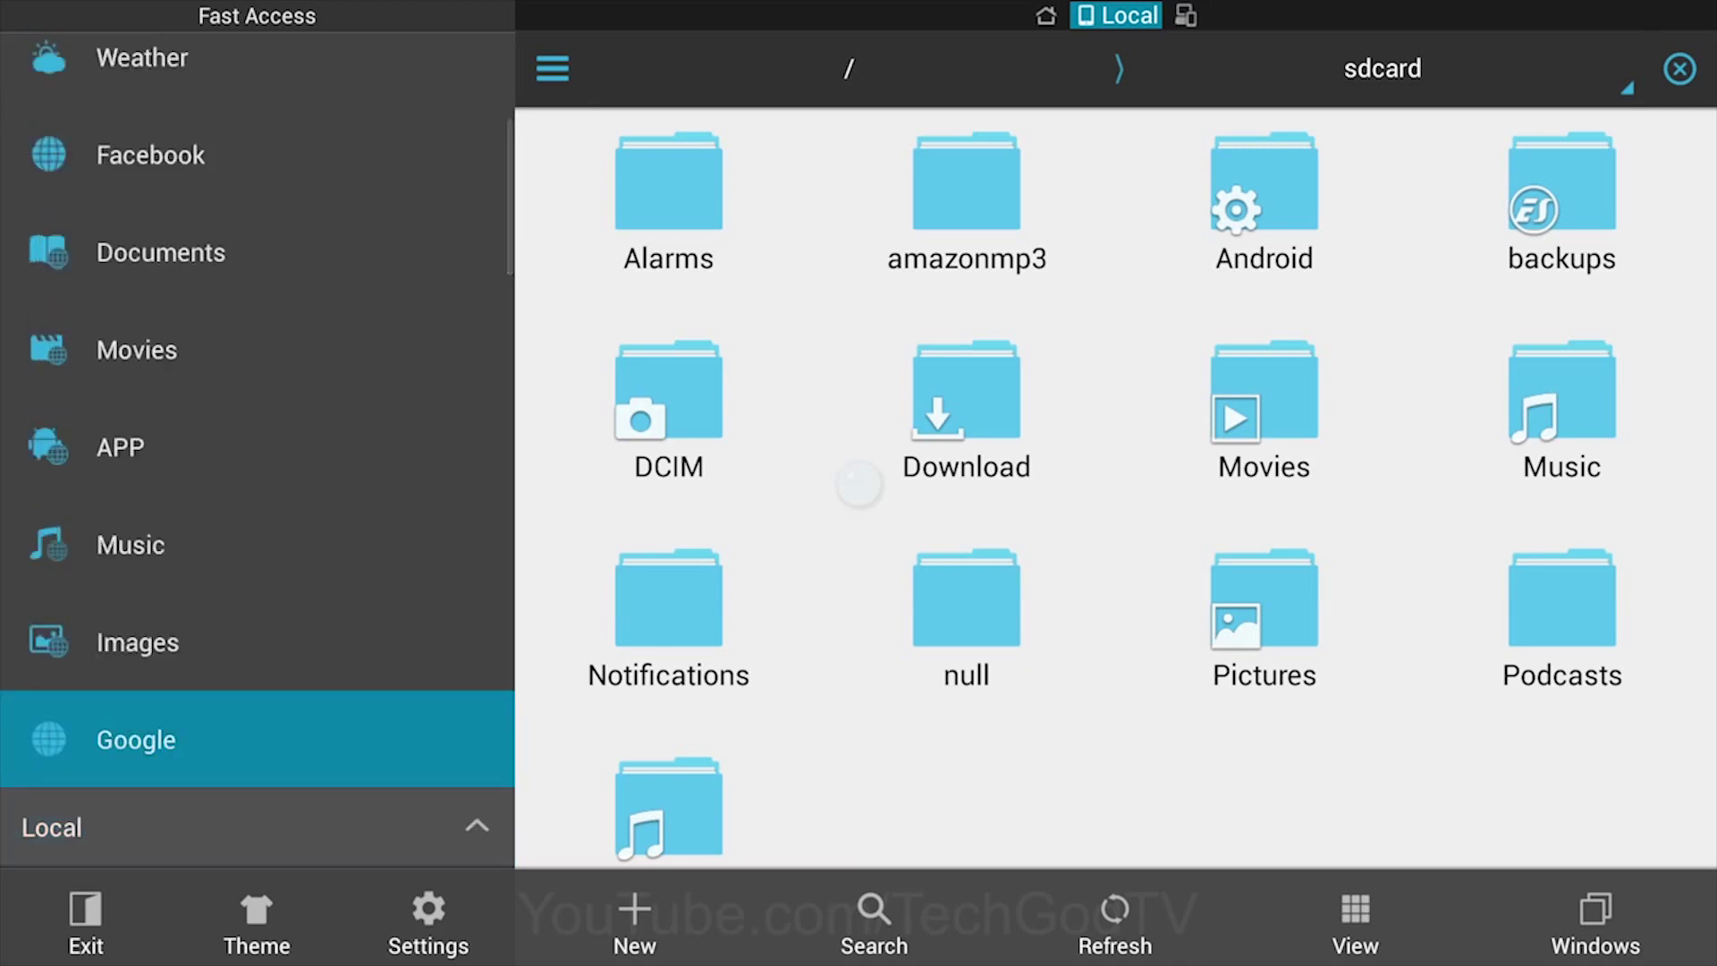
key("Return")
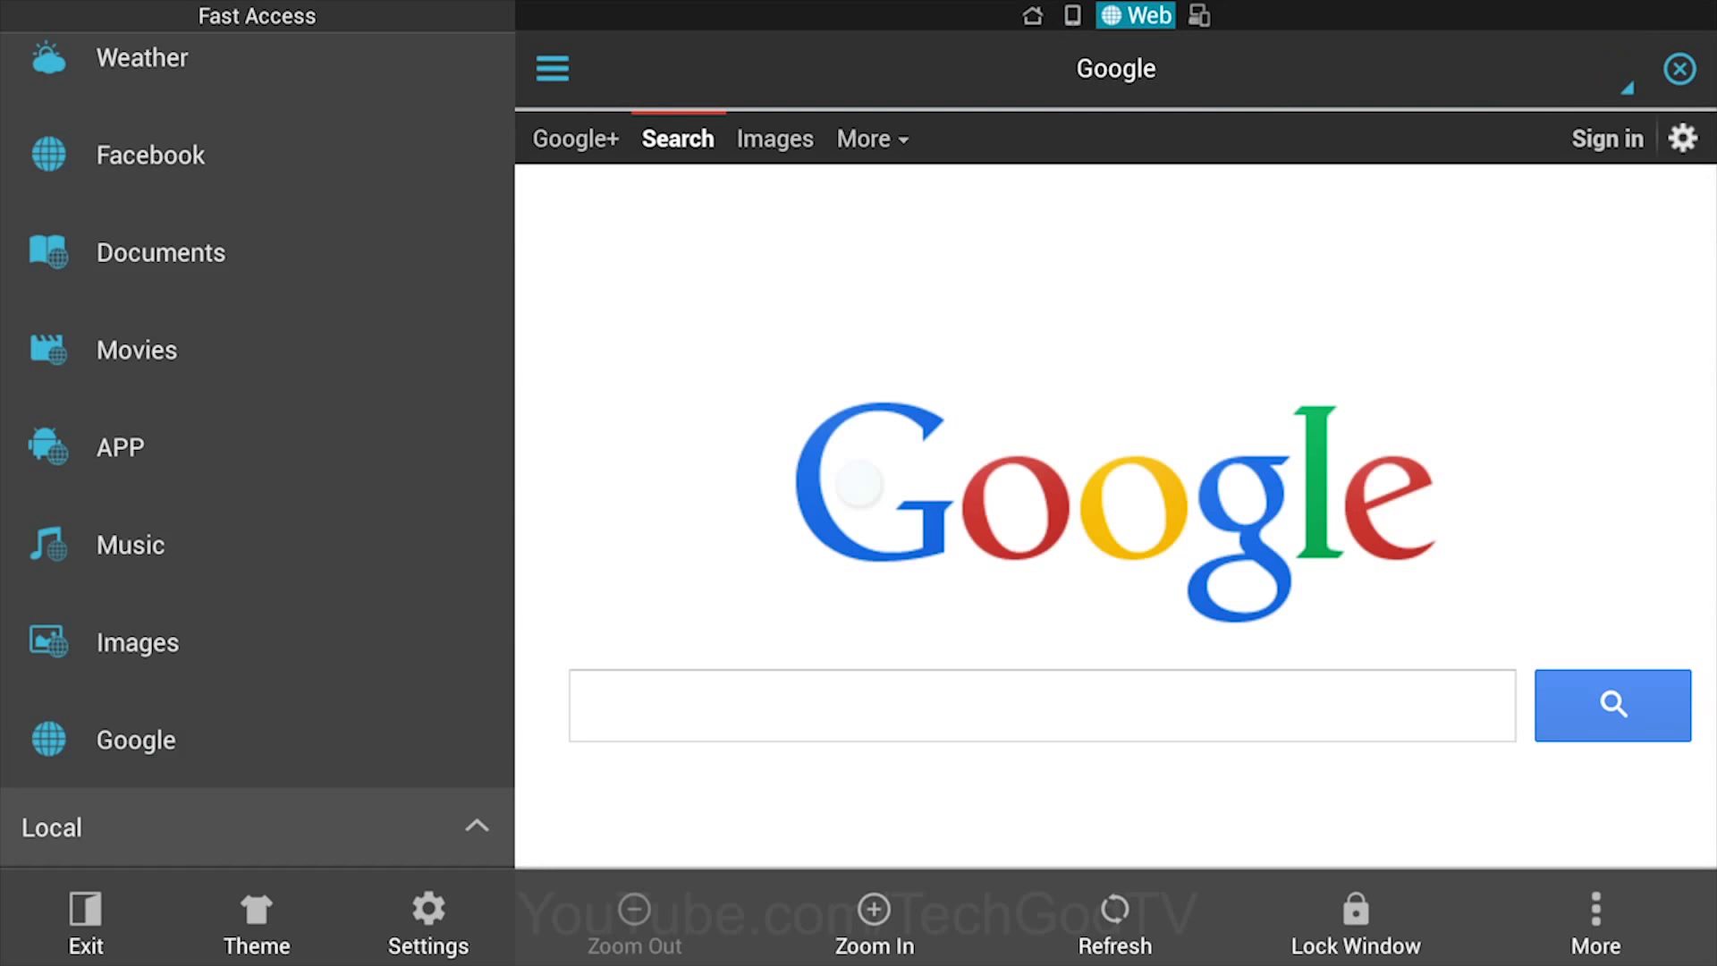
Step: Focus the Google search box and bring up the on-screen keyboard
key("Up")
key("Up")
key("Up")
key("Up")
key("Up")
key("Right")
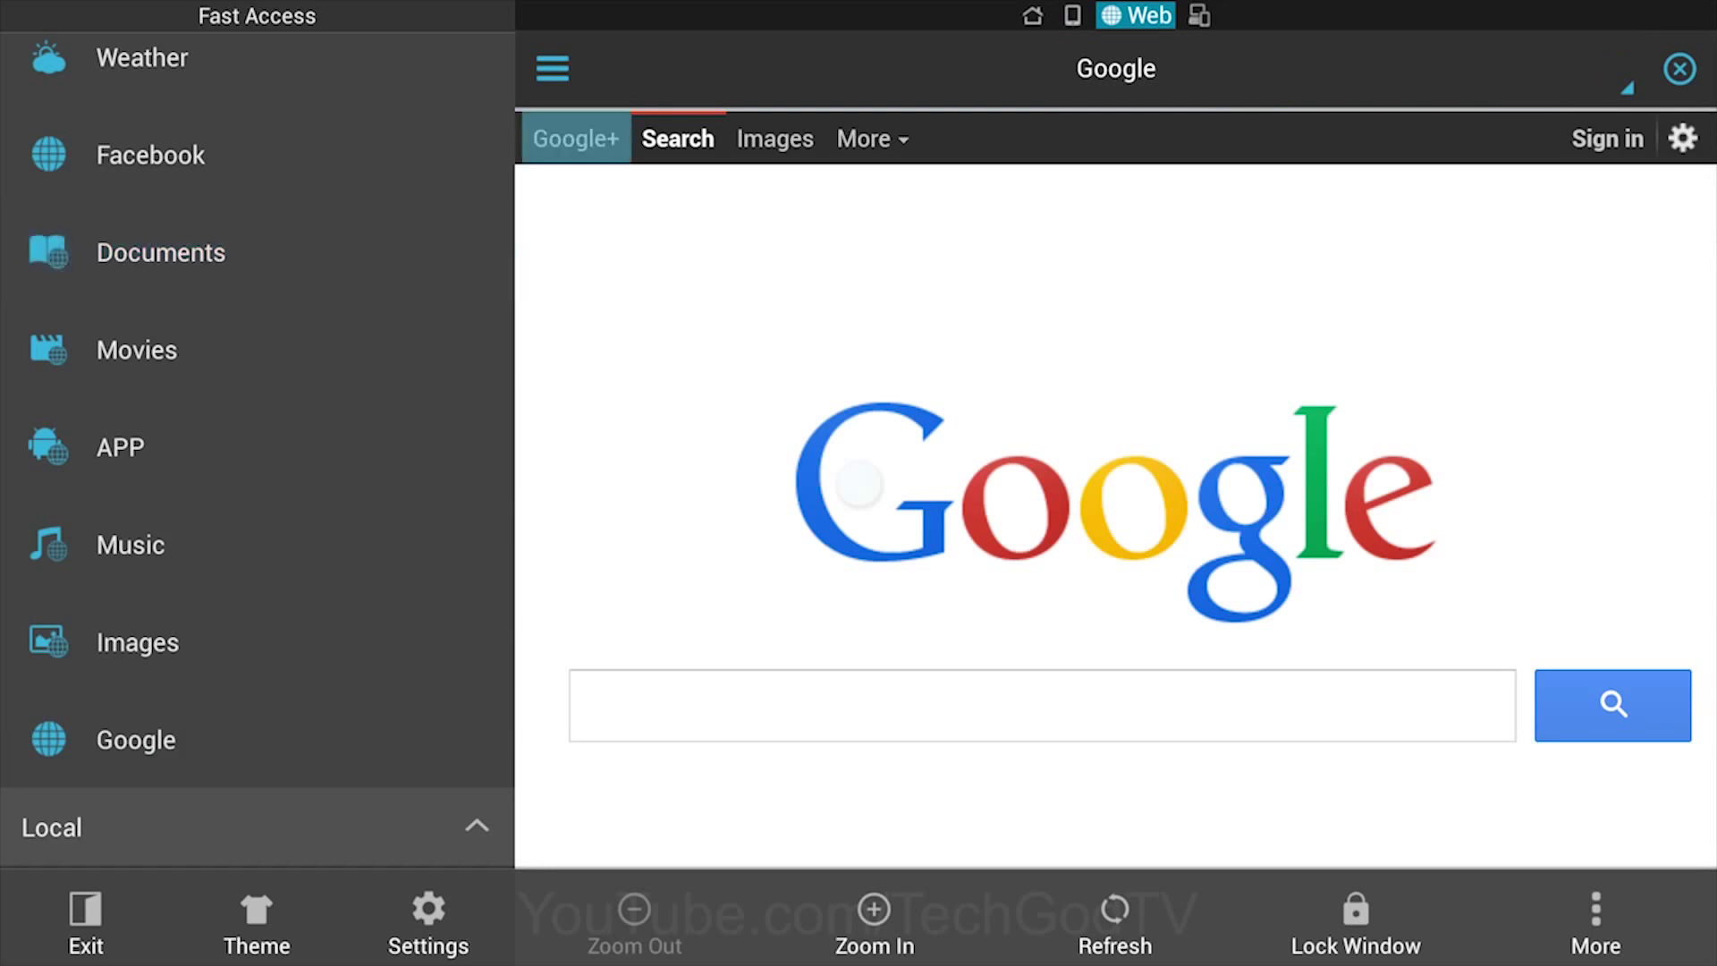
key("Down")
key("Return")
Step: Spell 'kodi' on the on-screen keyboard and submit the Google search
key("Down")
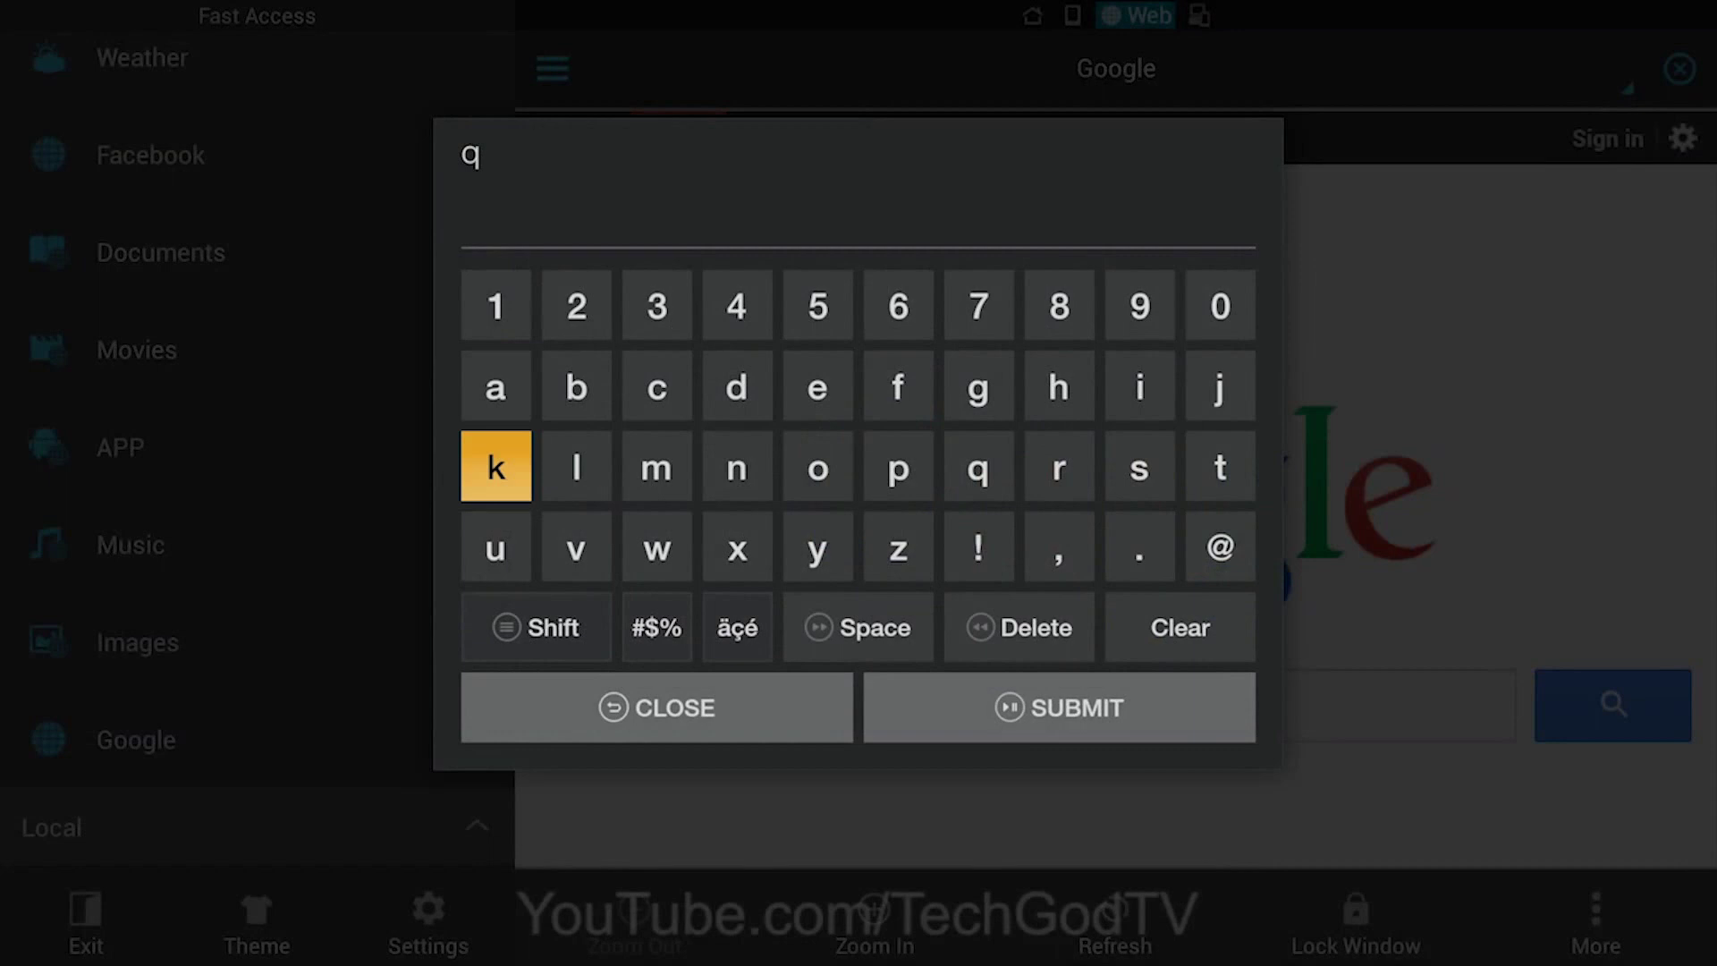
key("Return")
key("Right")
key("Right")
key("Right")
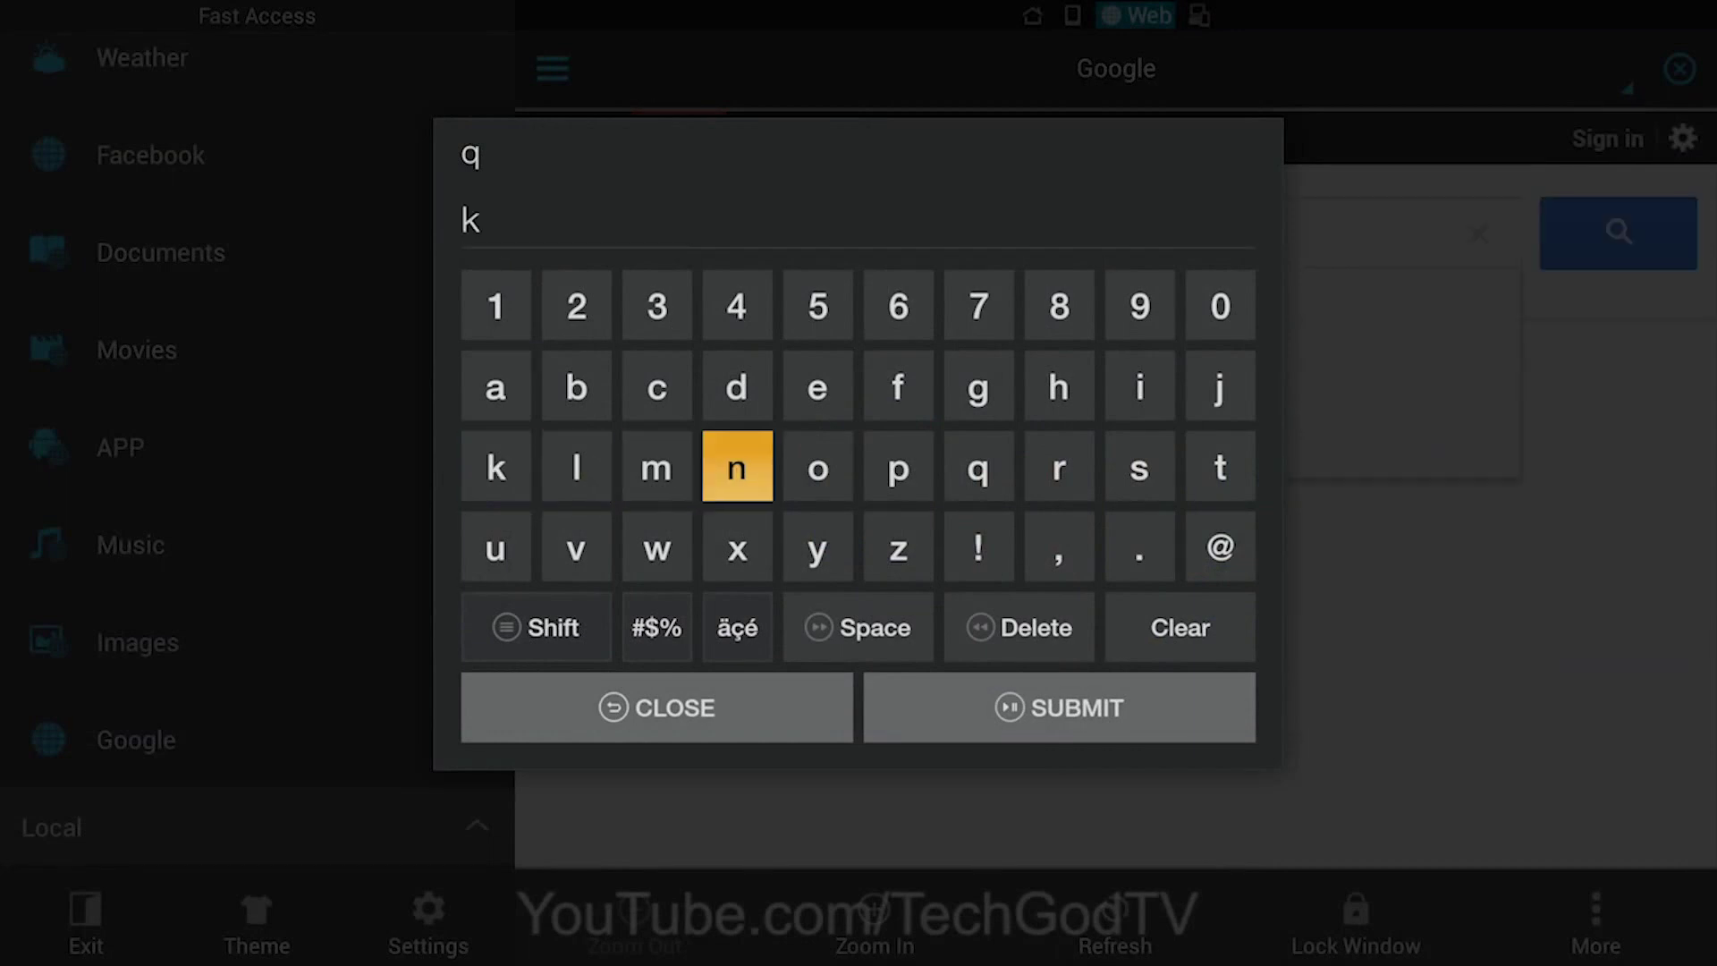
key("Right")
key("Return")
key("Left")
key("Up")
key("Return")
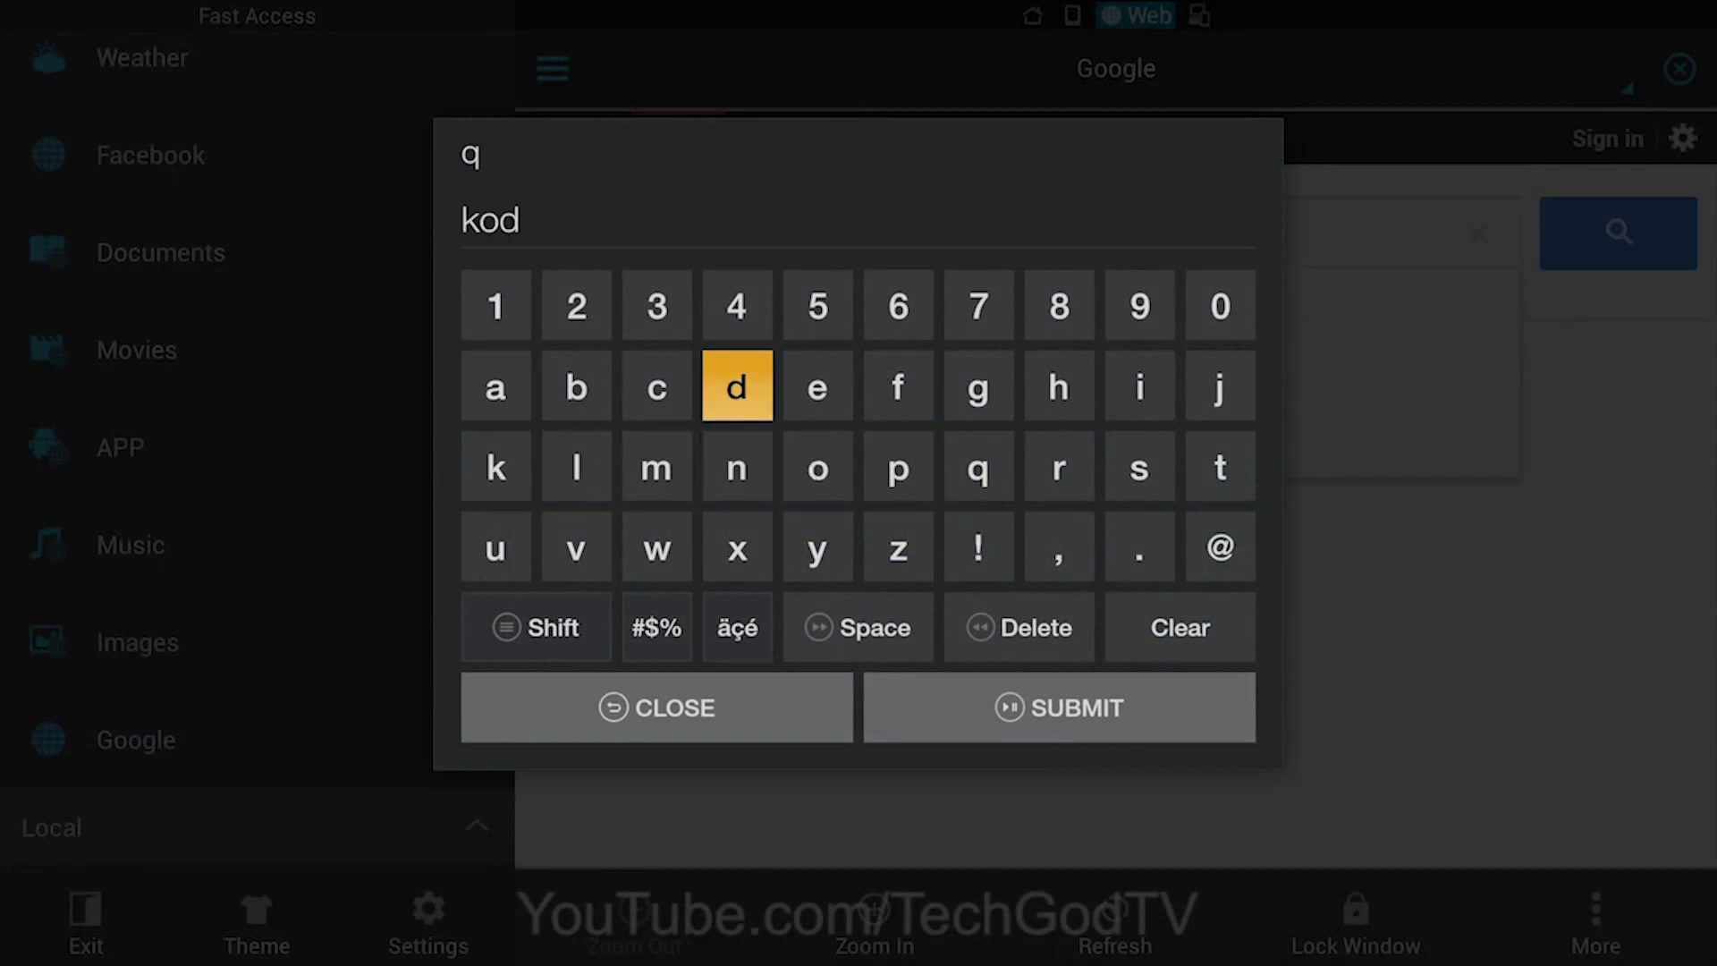
key("Right")
key("Right")
key("Right")
key("Right")
key("Right")
key("Return")
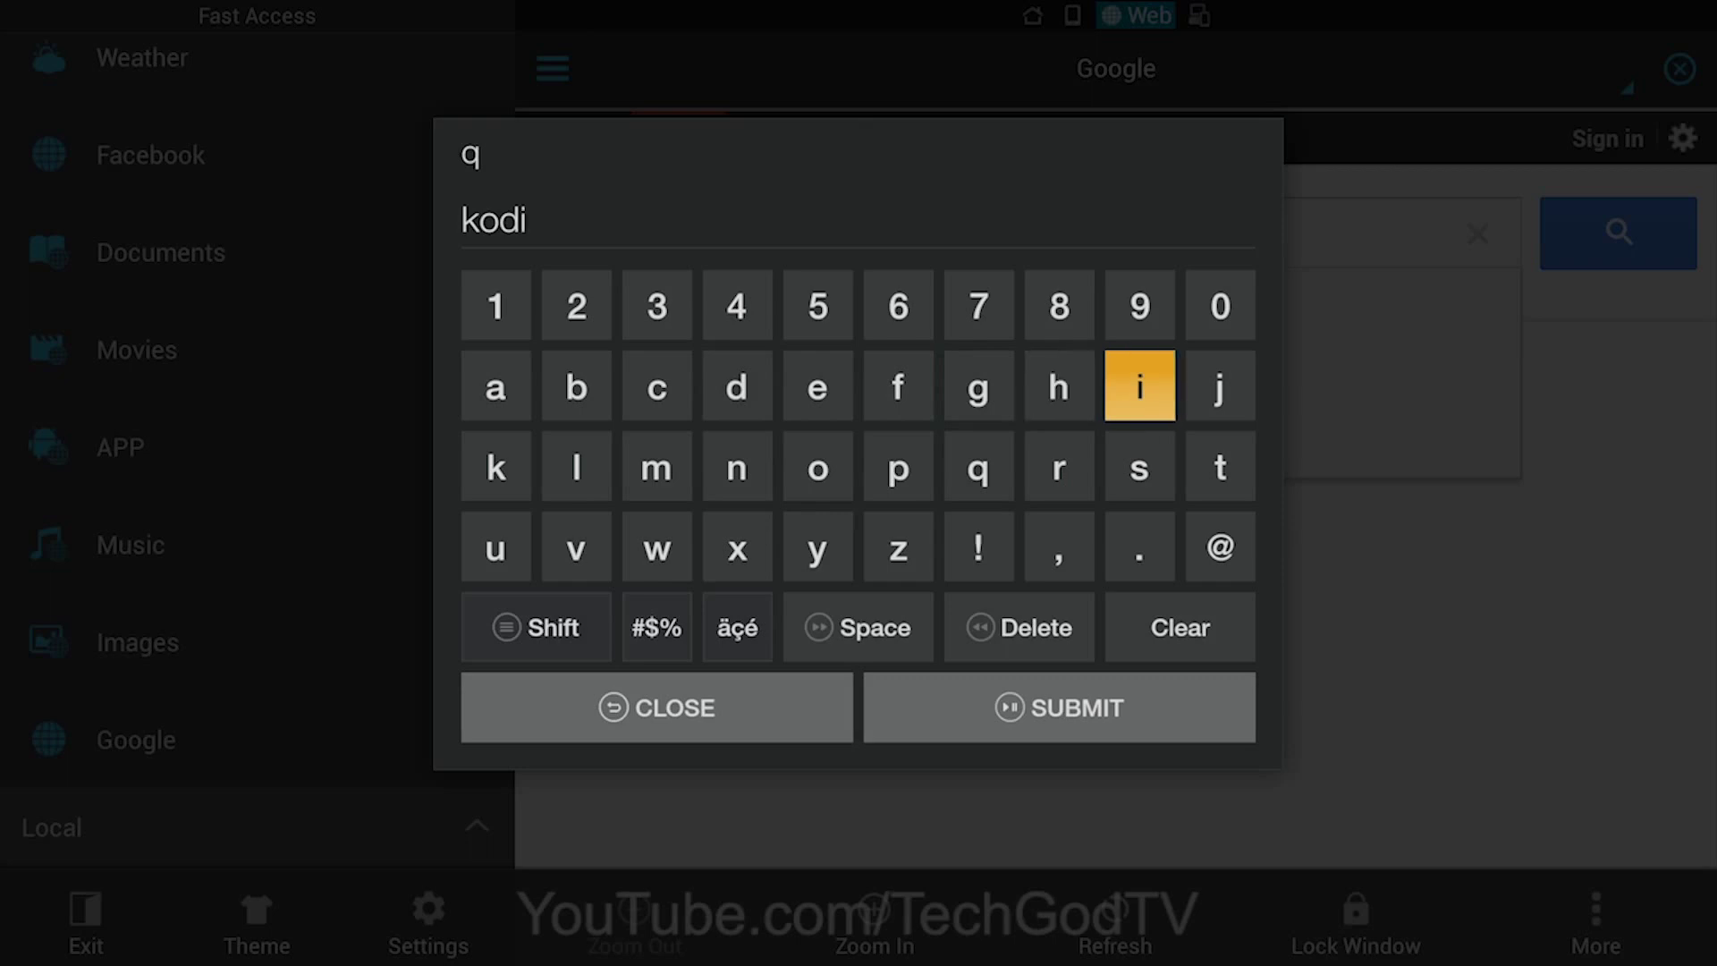
key("Down")
key("Down")
Step: Open the 'Kodi | Open Source Home Theatre Software' search result
key("Down")
key("Down")
key("Return")
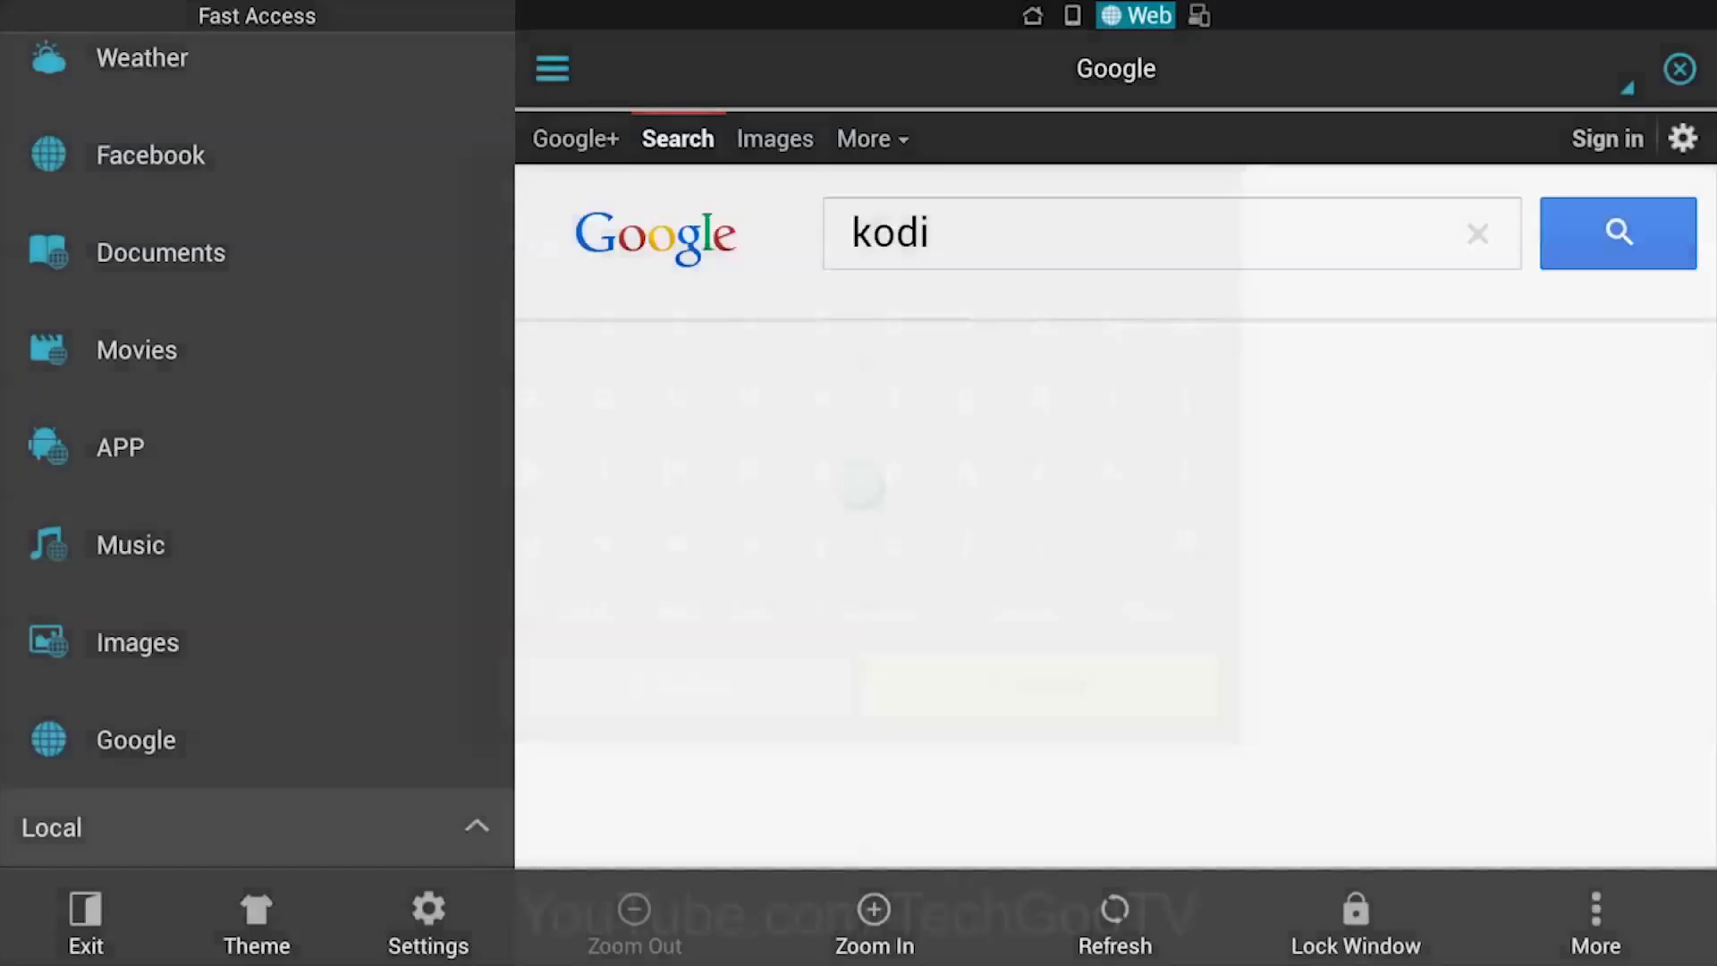
key("Down")
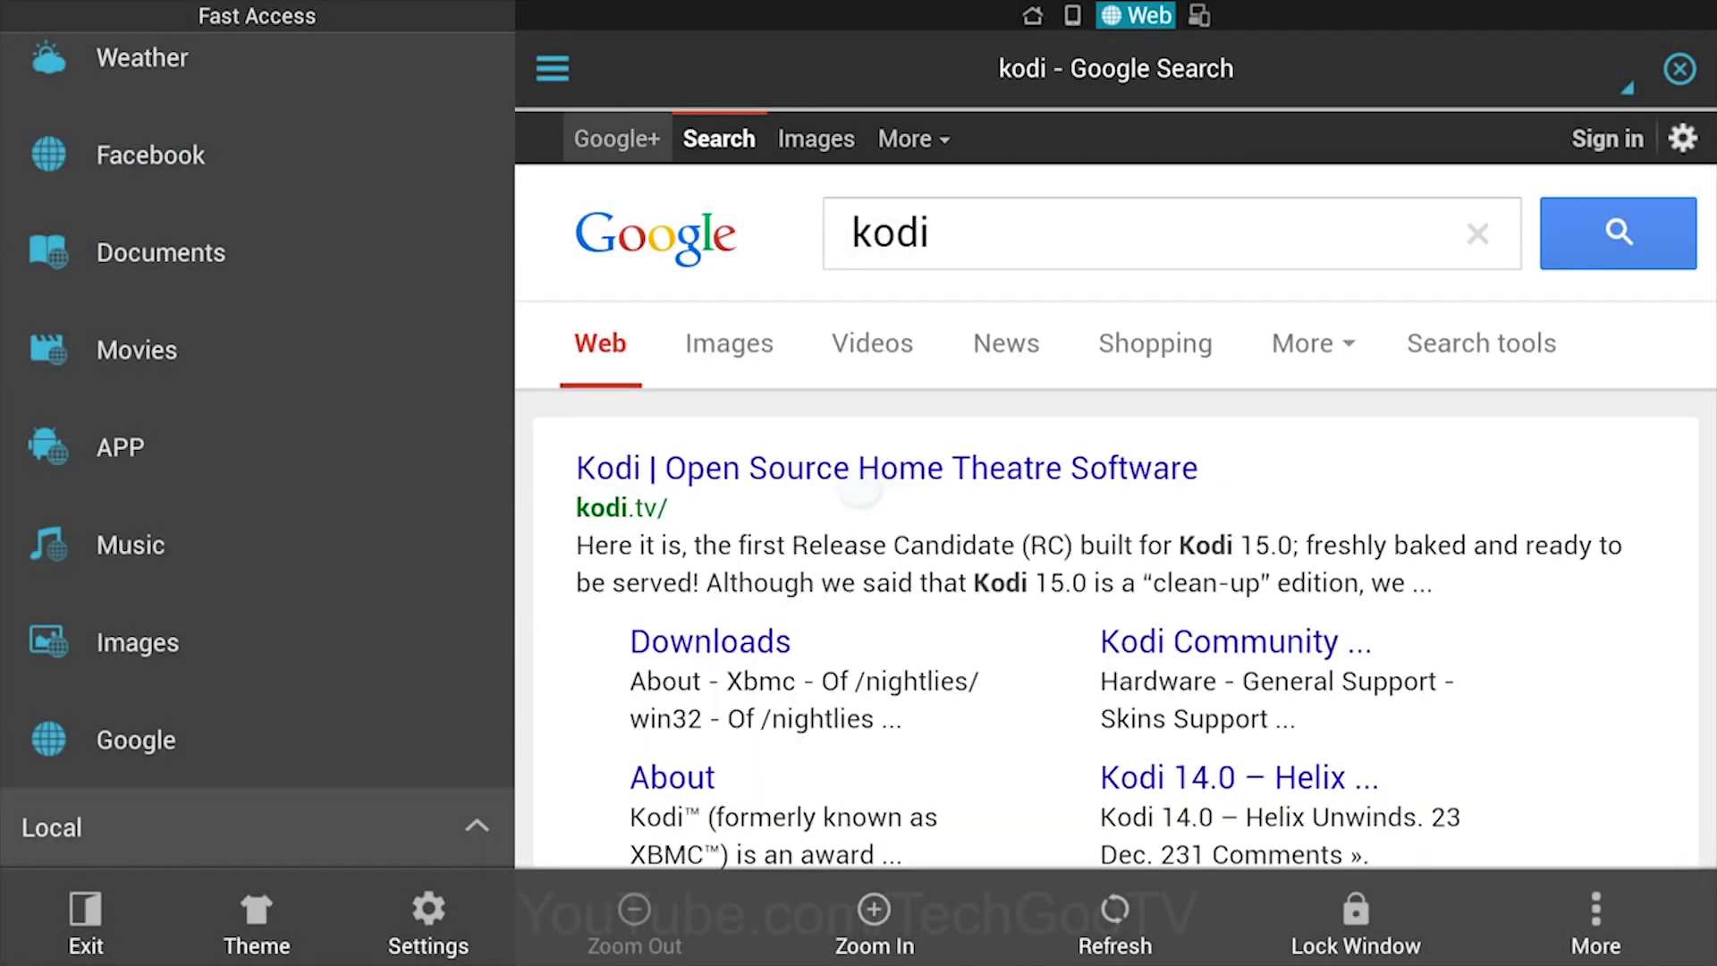
key("Down")
key("Down")
key("Down")
key("Return")
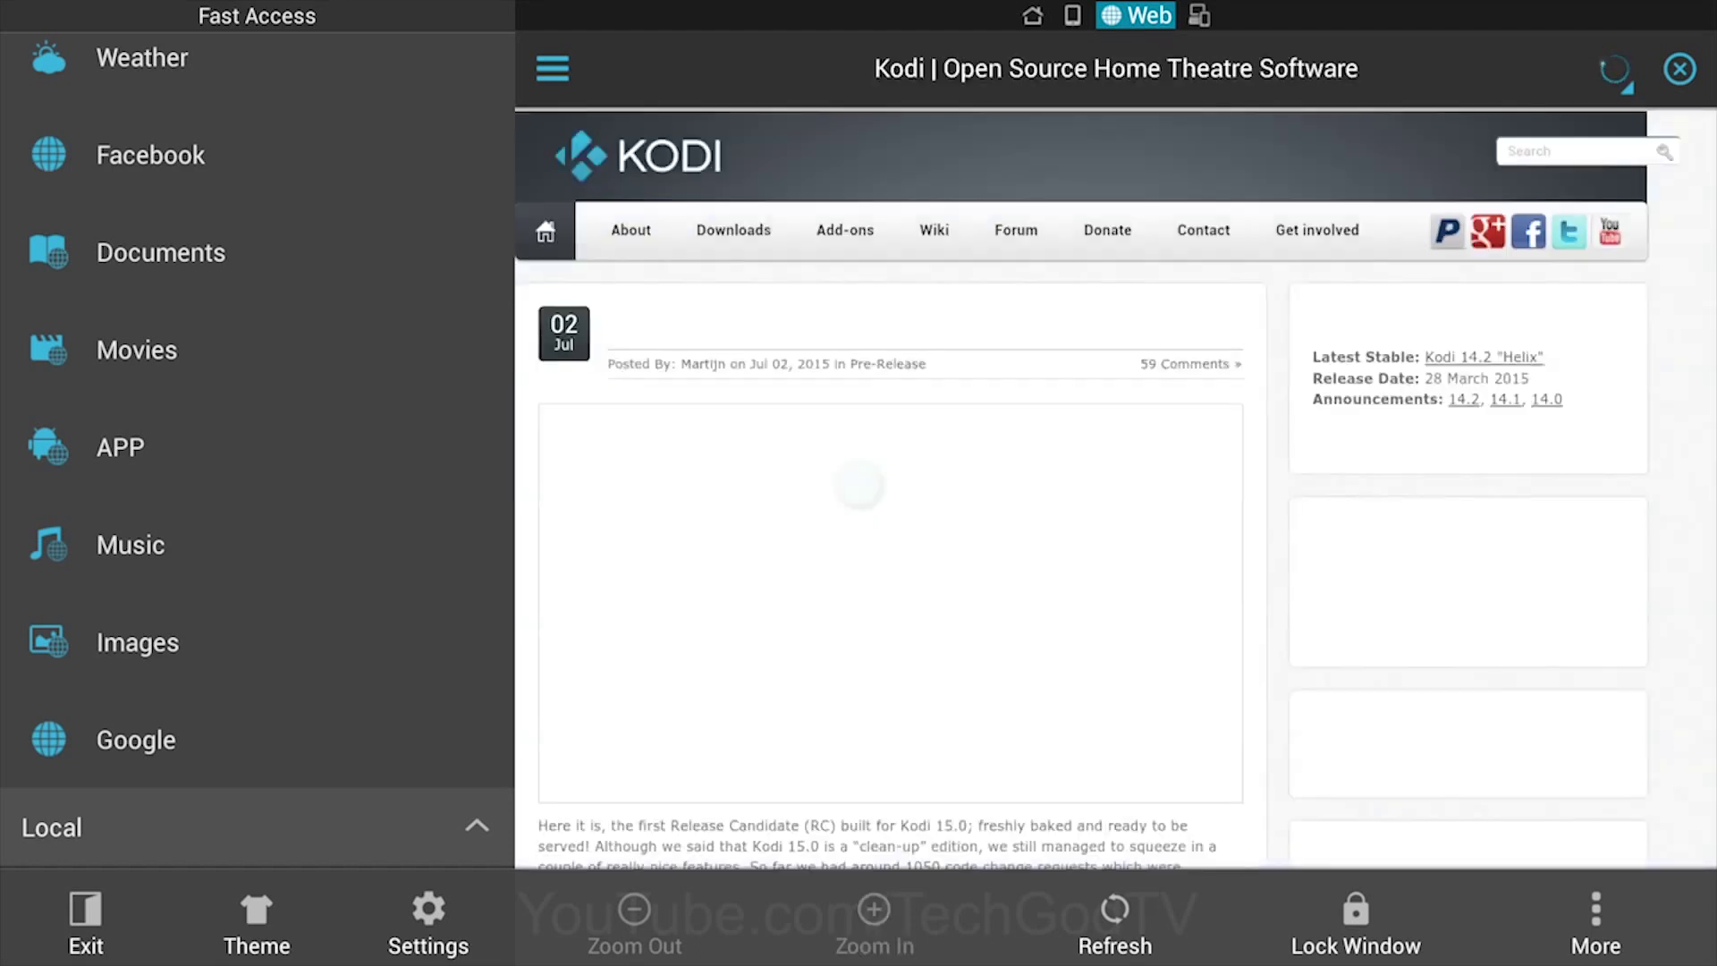
Step: From Kodi's Downloads page, download the Android ARM 14.2 APK (kodi-14.2-Helix-armeabi-v7a.apk)
key("Down")
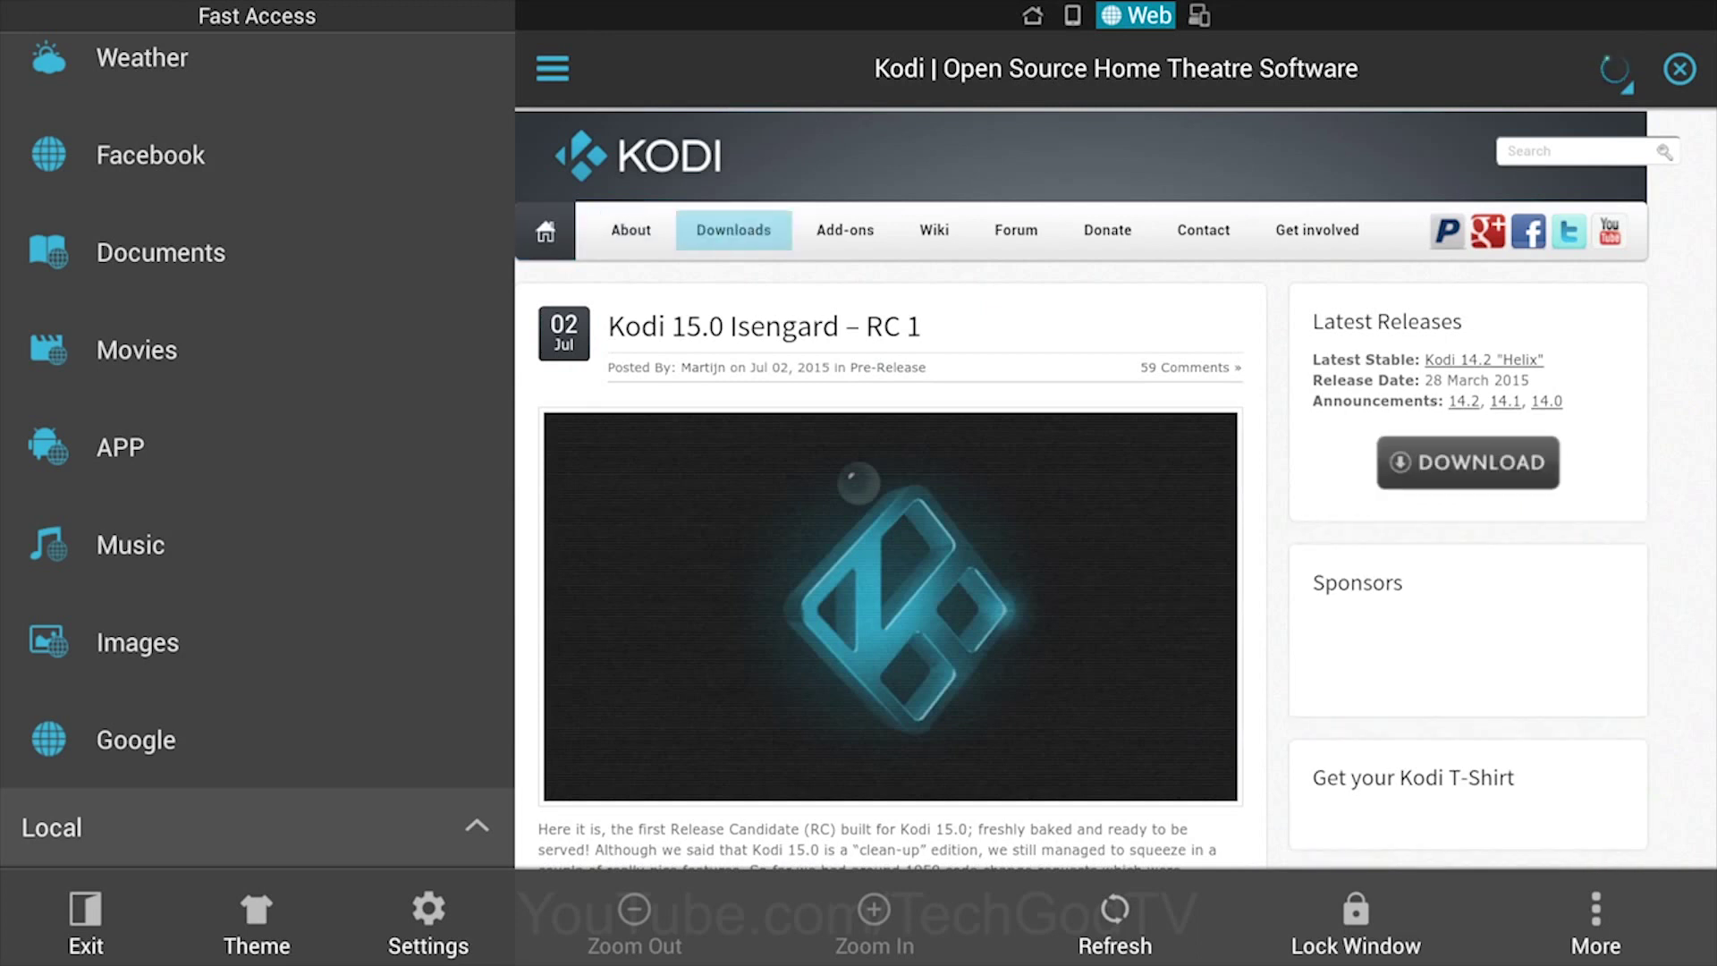
key("Return")
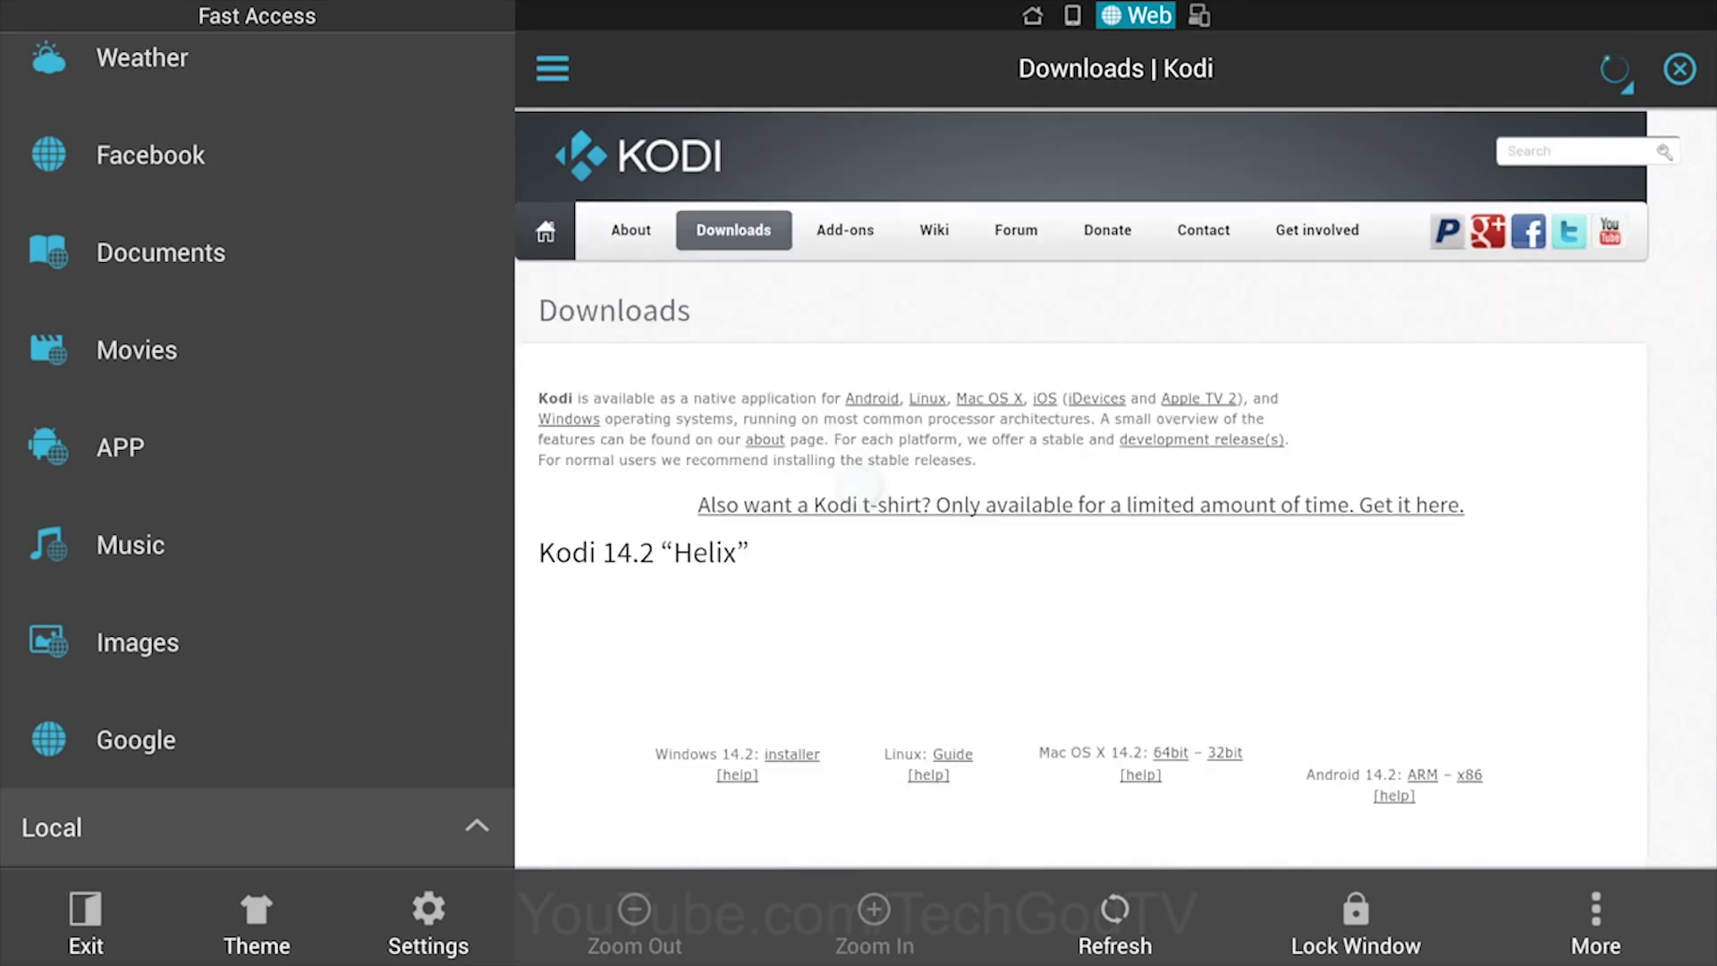
key("Left")
key("Down")
key("Down")
key("Down")
key("Down")
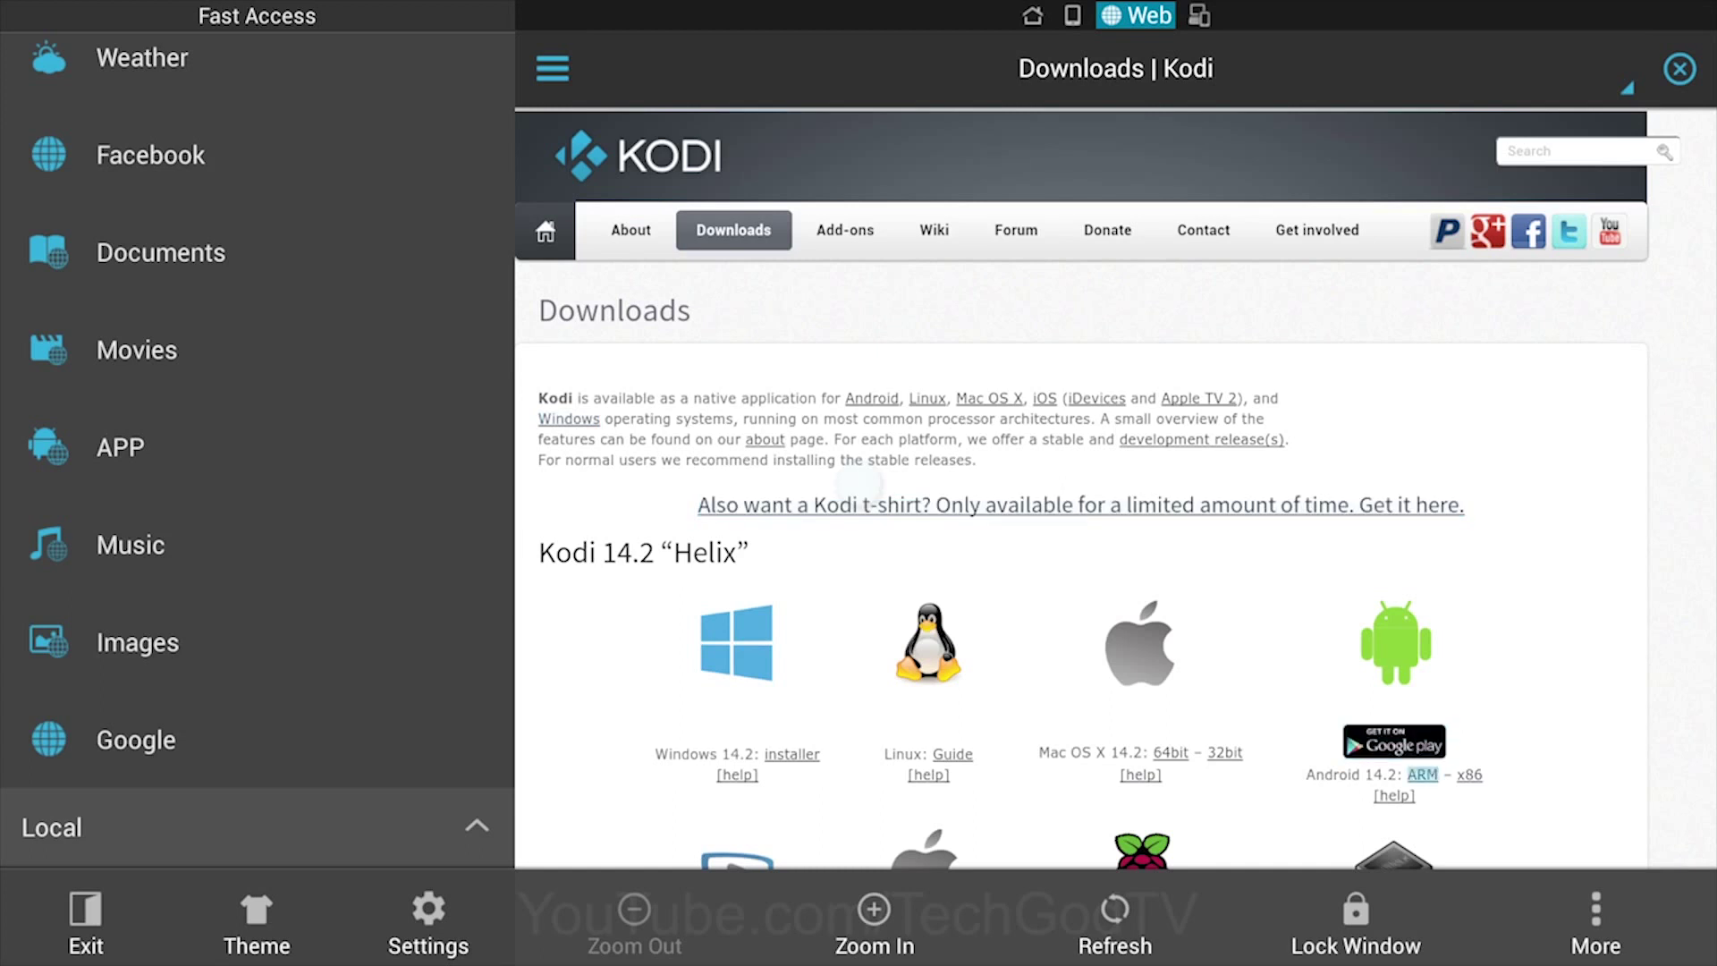
key("Return")
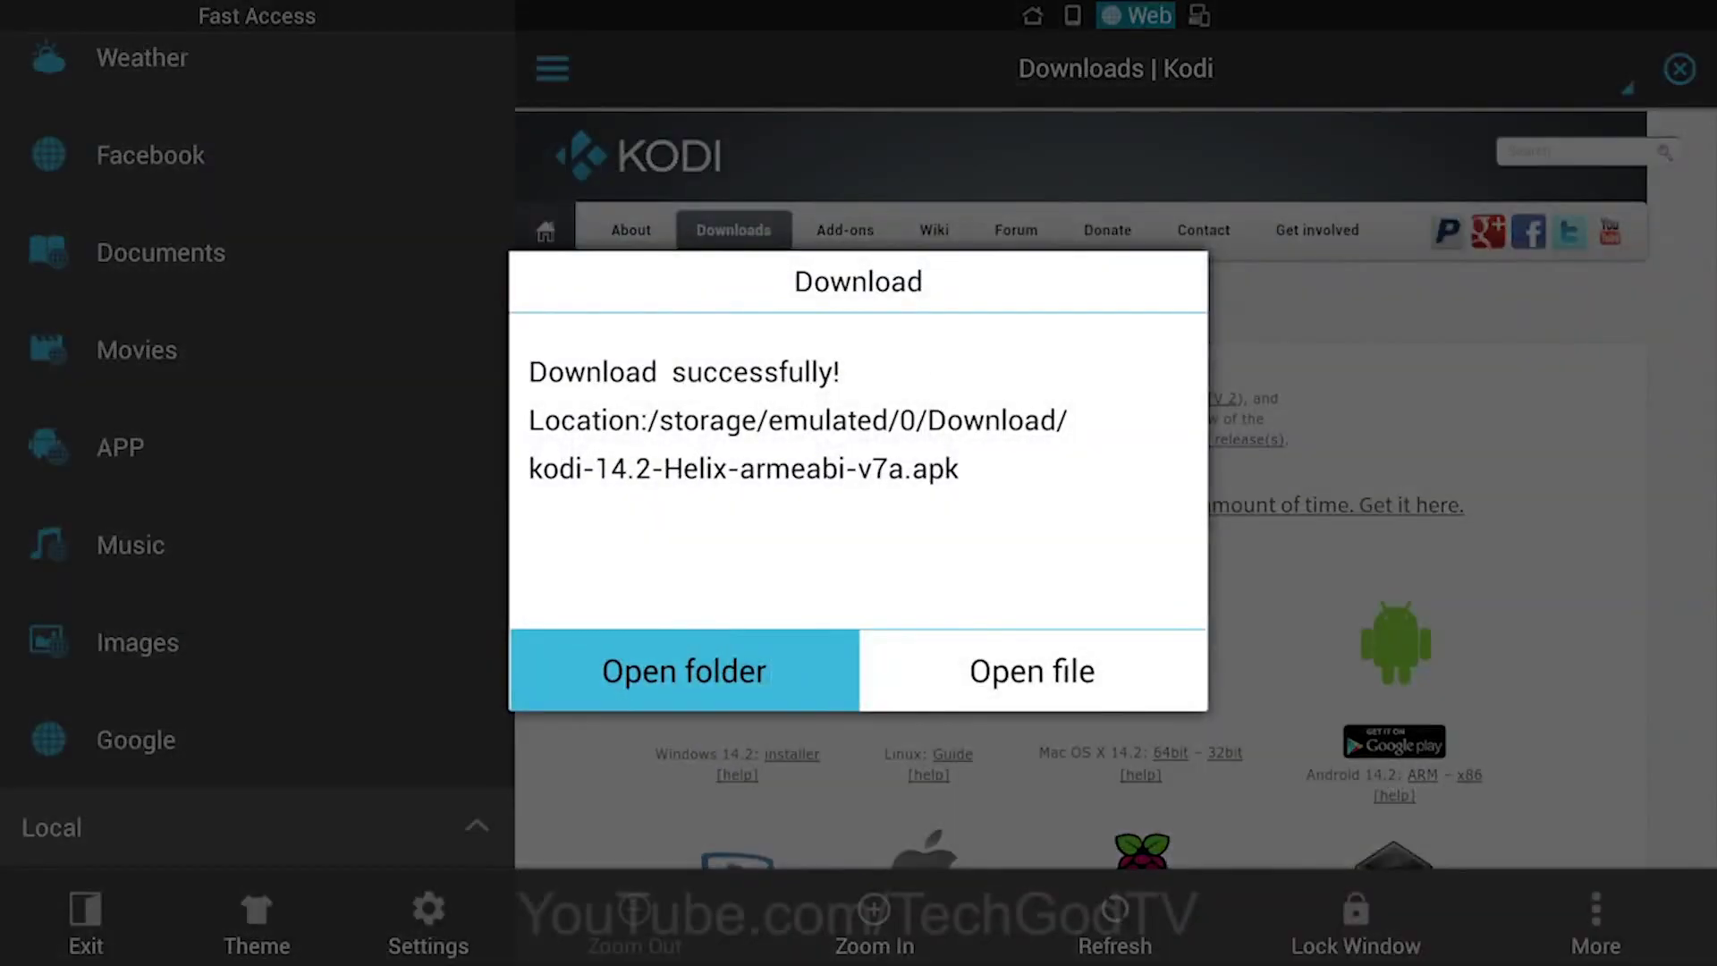
Step: Dismiss the download-finished message and open local Home storage from the places list
key("Escape")
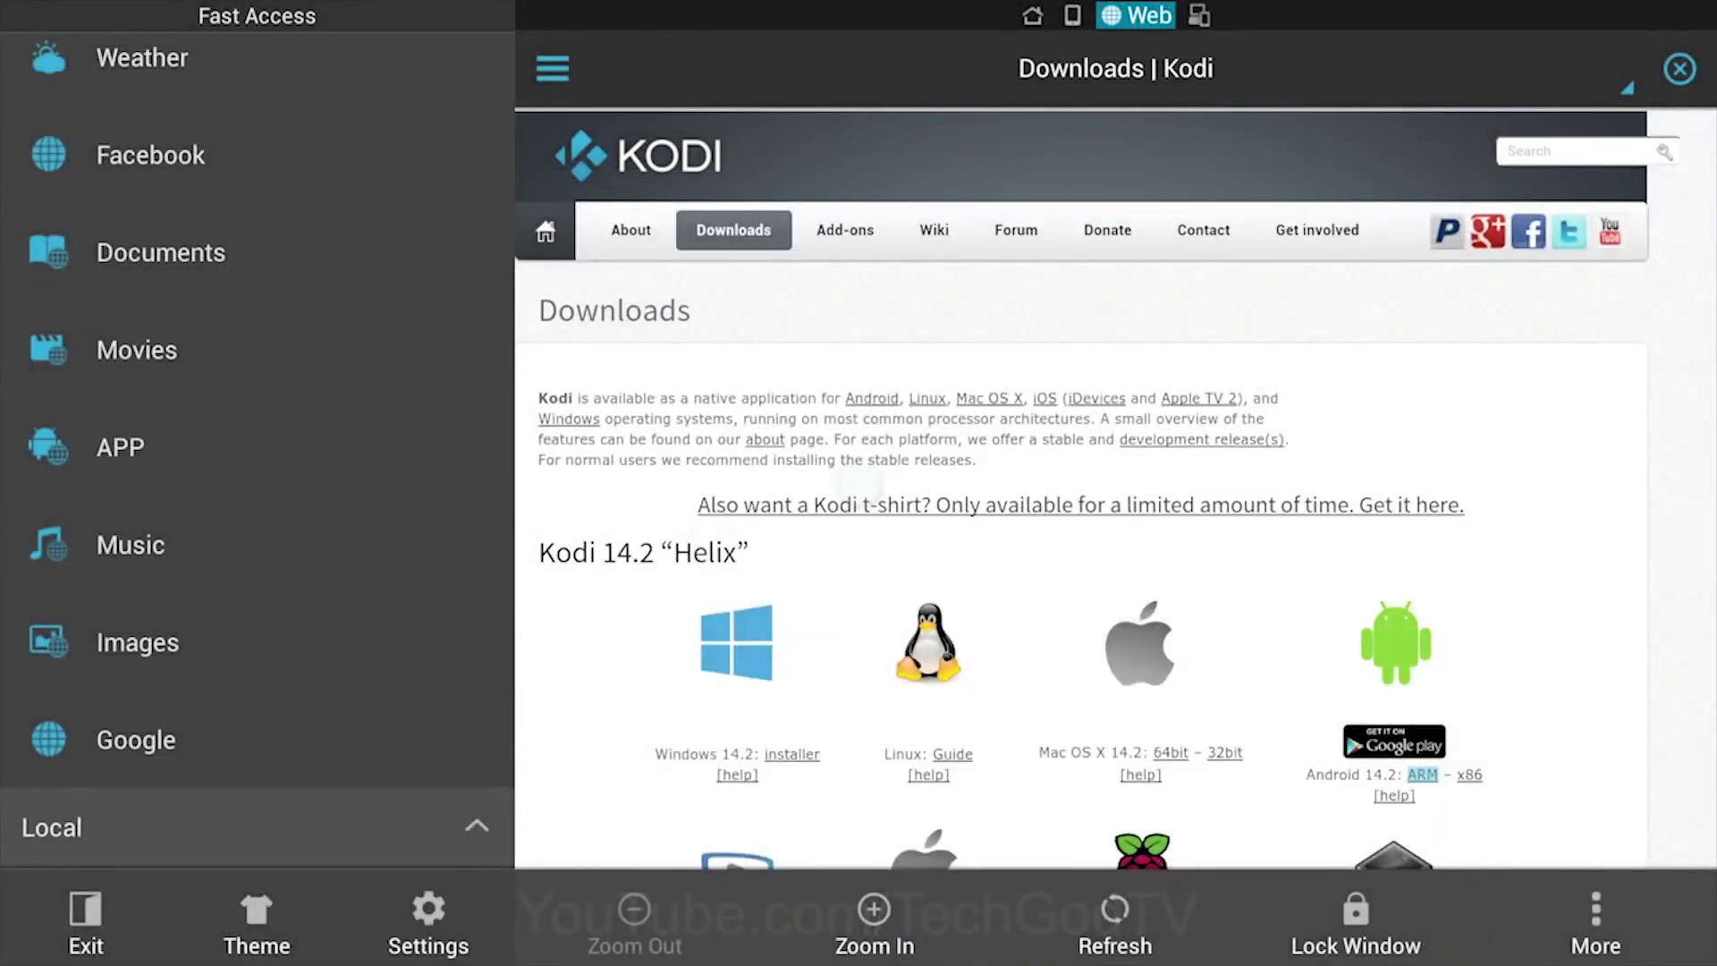
key("Left")
key("Left")
key("Left")
key("Left")
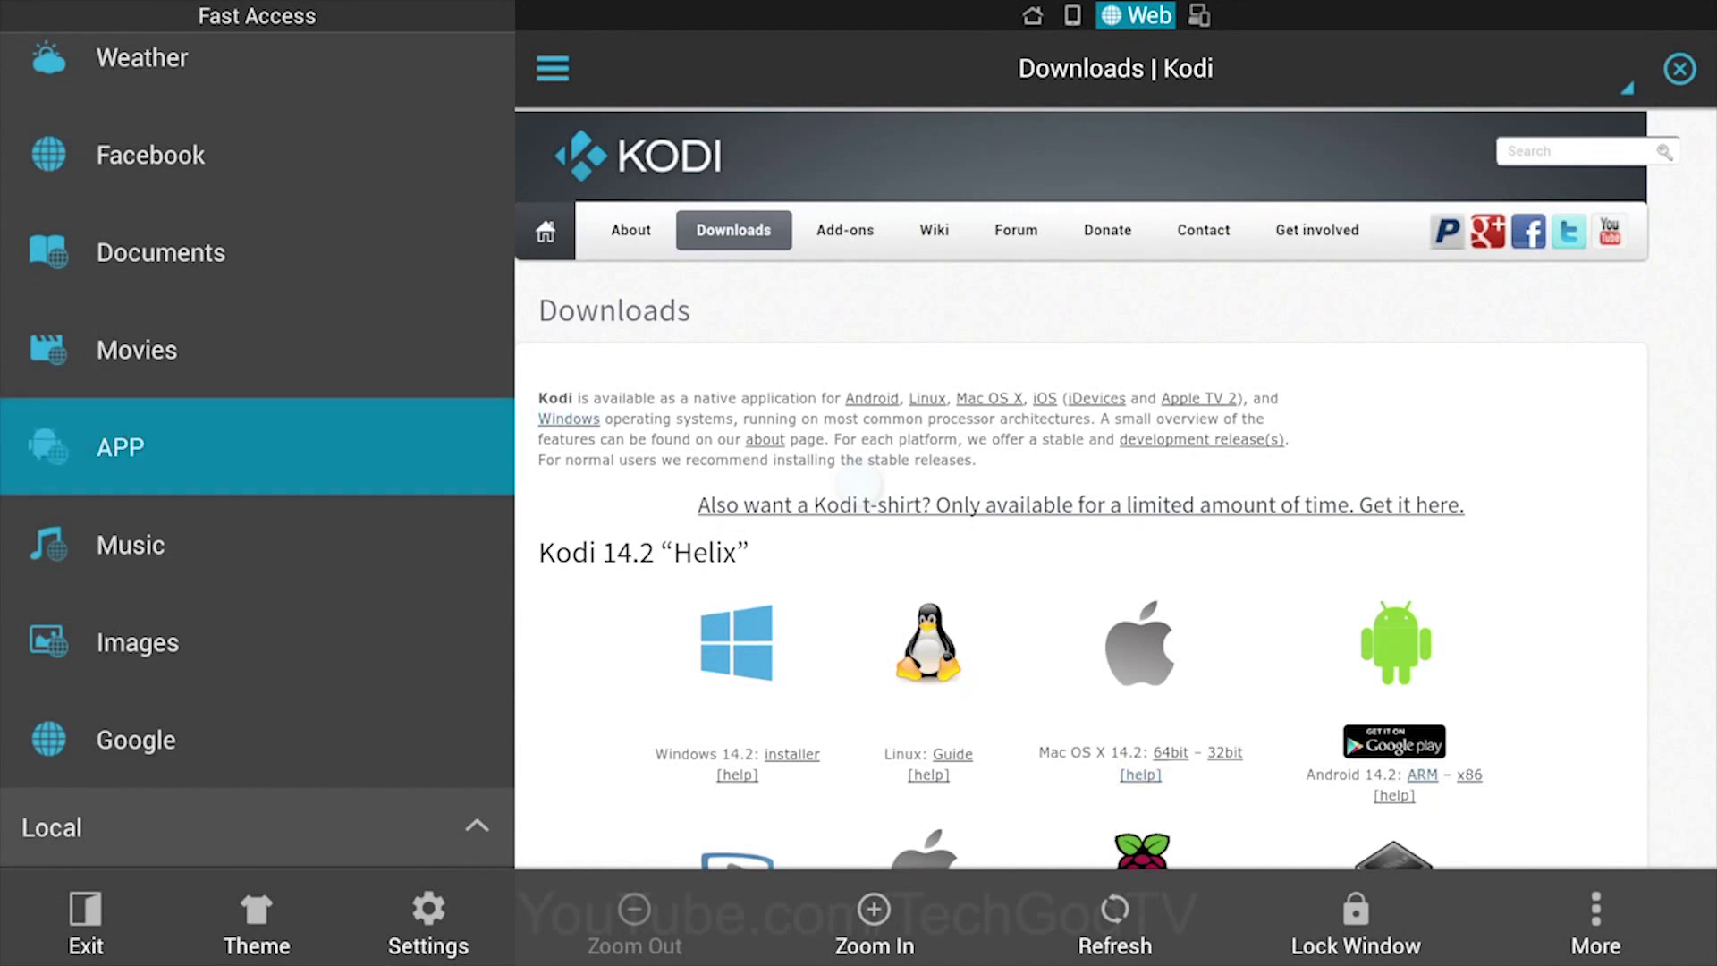
key("Up")
key("Up")
key("Down")
key("Down")
key("Down")
key("Down")
key("Down")
key("Down")
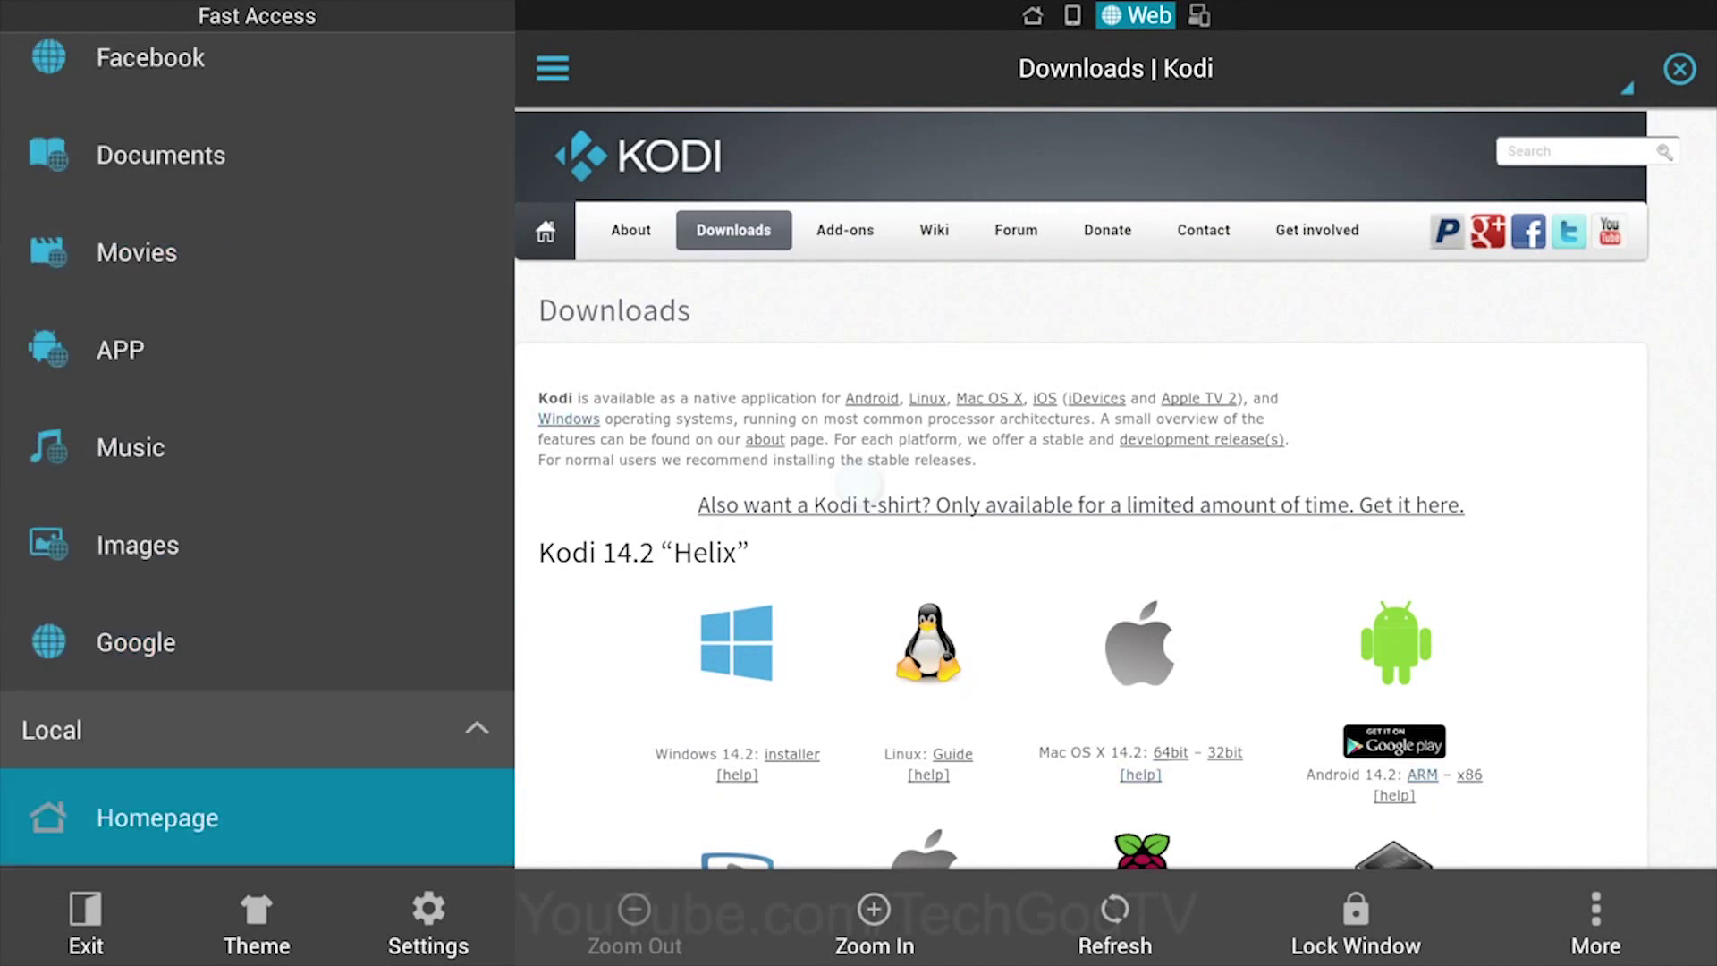
key("Down")
key("Down")
key("Up")
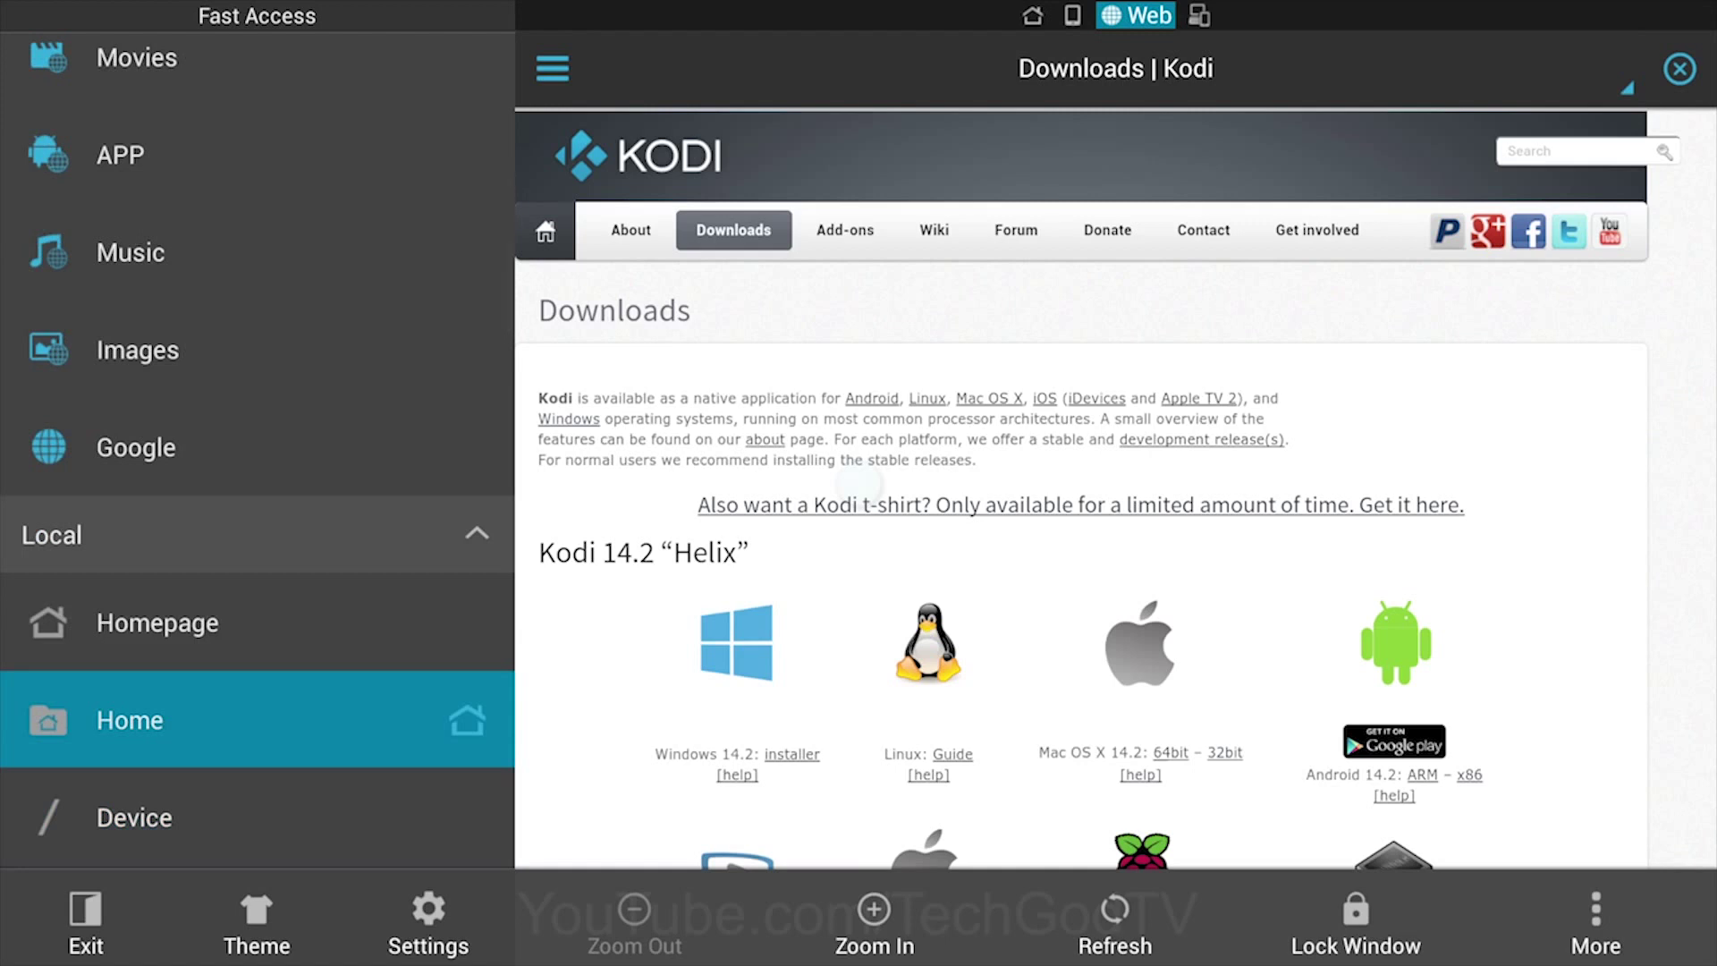
key("Return")
Step: Open the Download folder containing the Kodi 14.2 APK
key("Right")
key("Left")
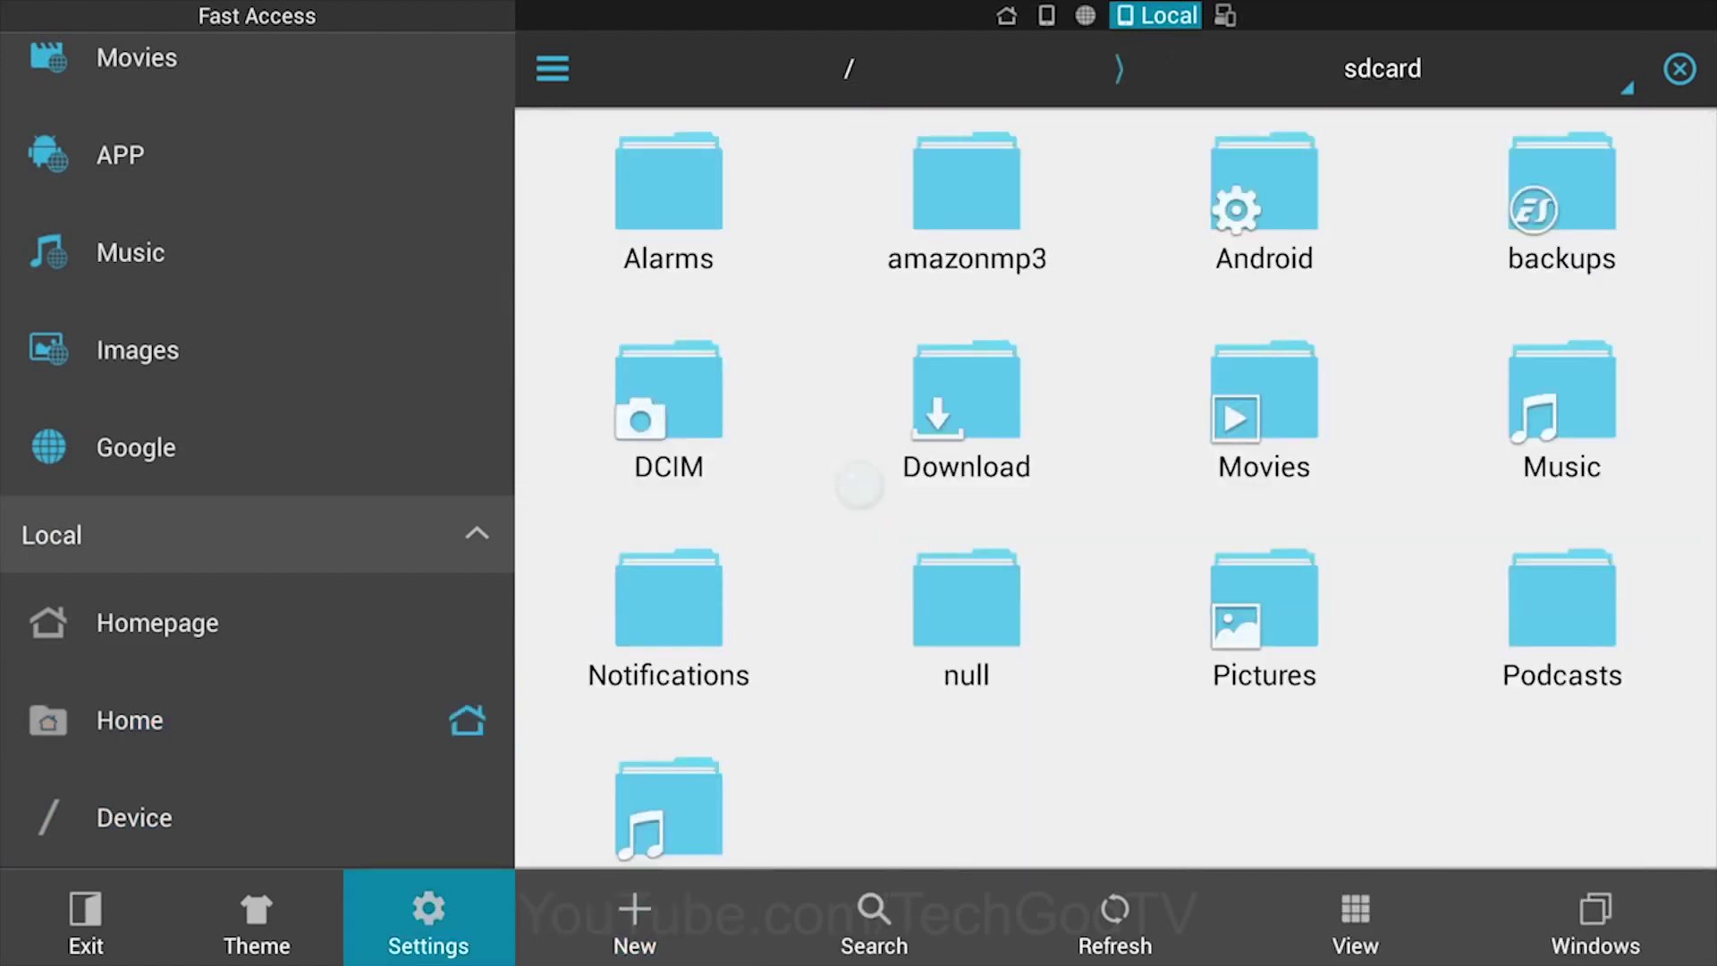
key("Up")
key("Up")
key("Up")
key("Up")
key("Up")
key("Up")
key("Right")
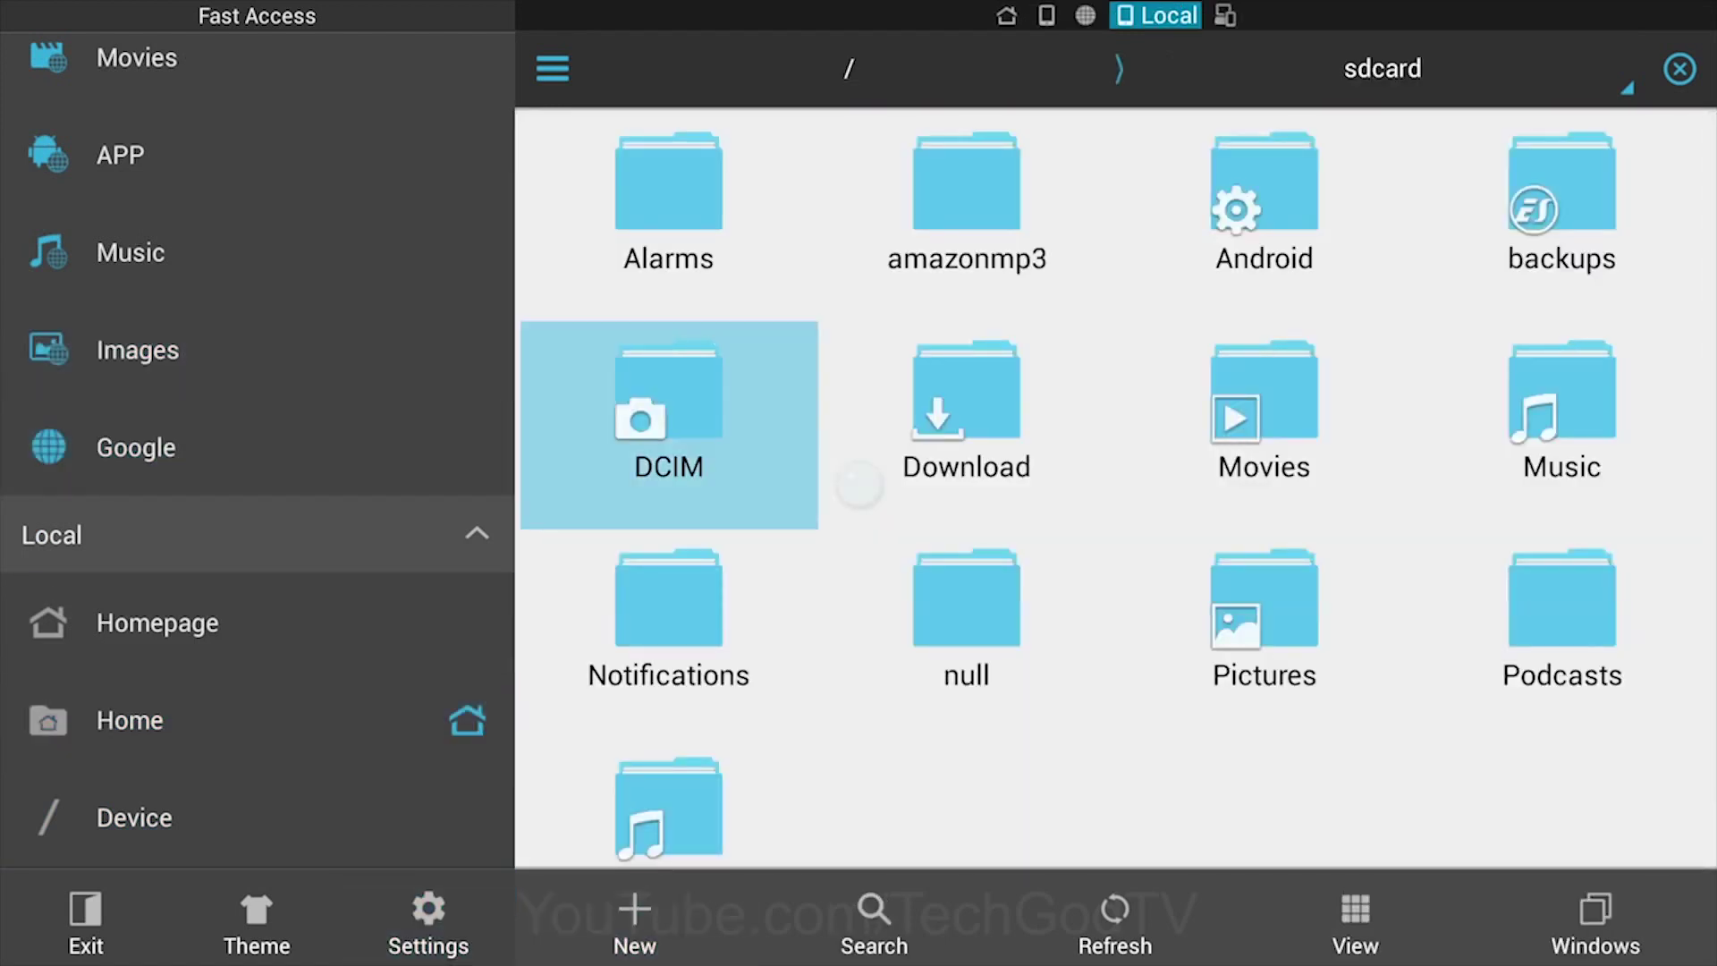
key("Right")
key("Return")
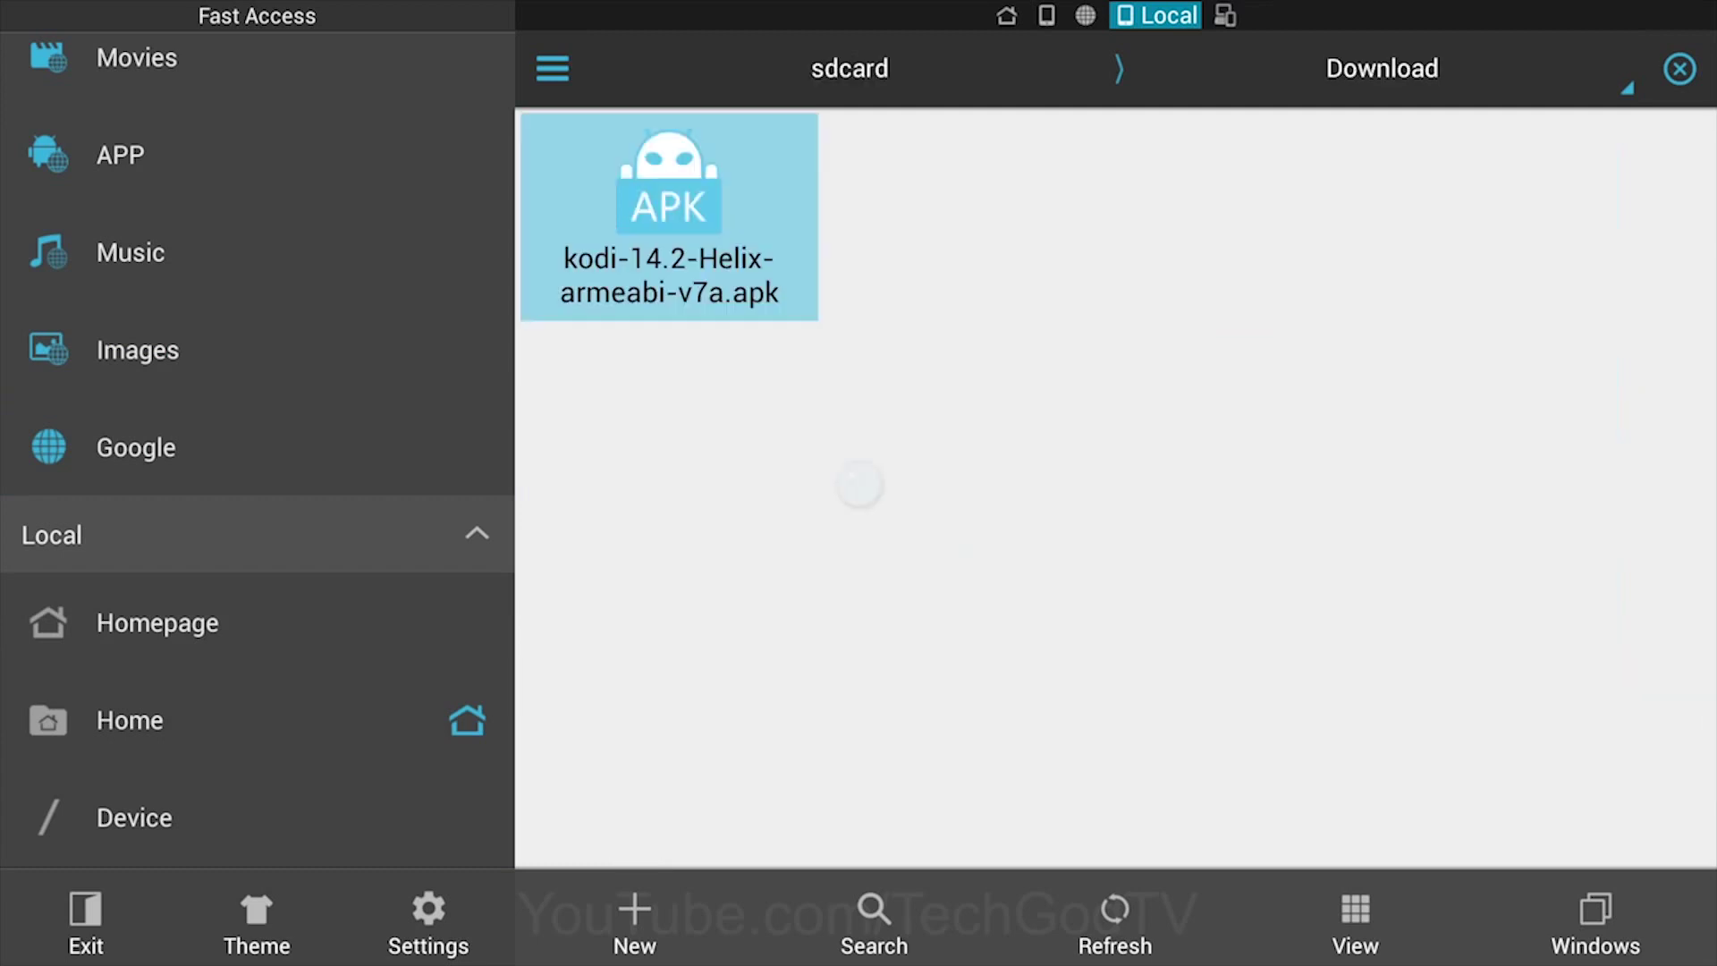
Step: Install kodi-14.2-Helix-armeabi-v7a.apk, accept its permissions, and finish with Done
key("Return")
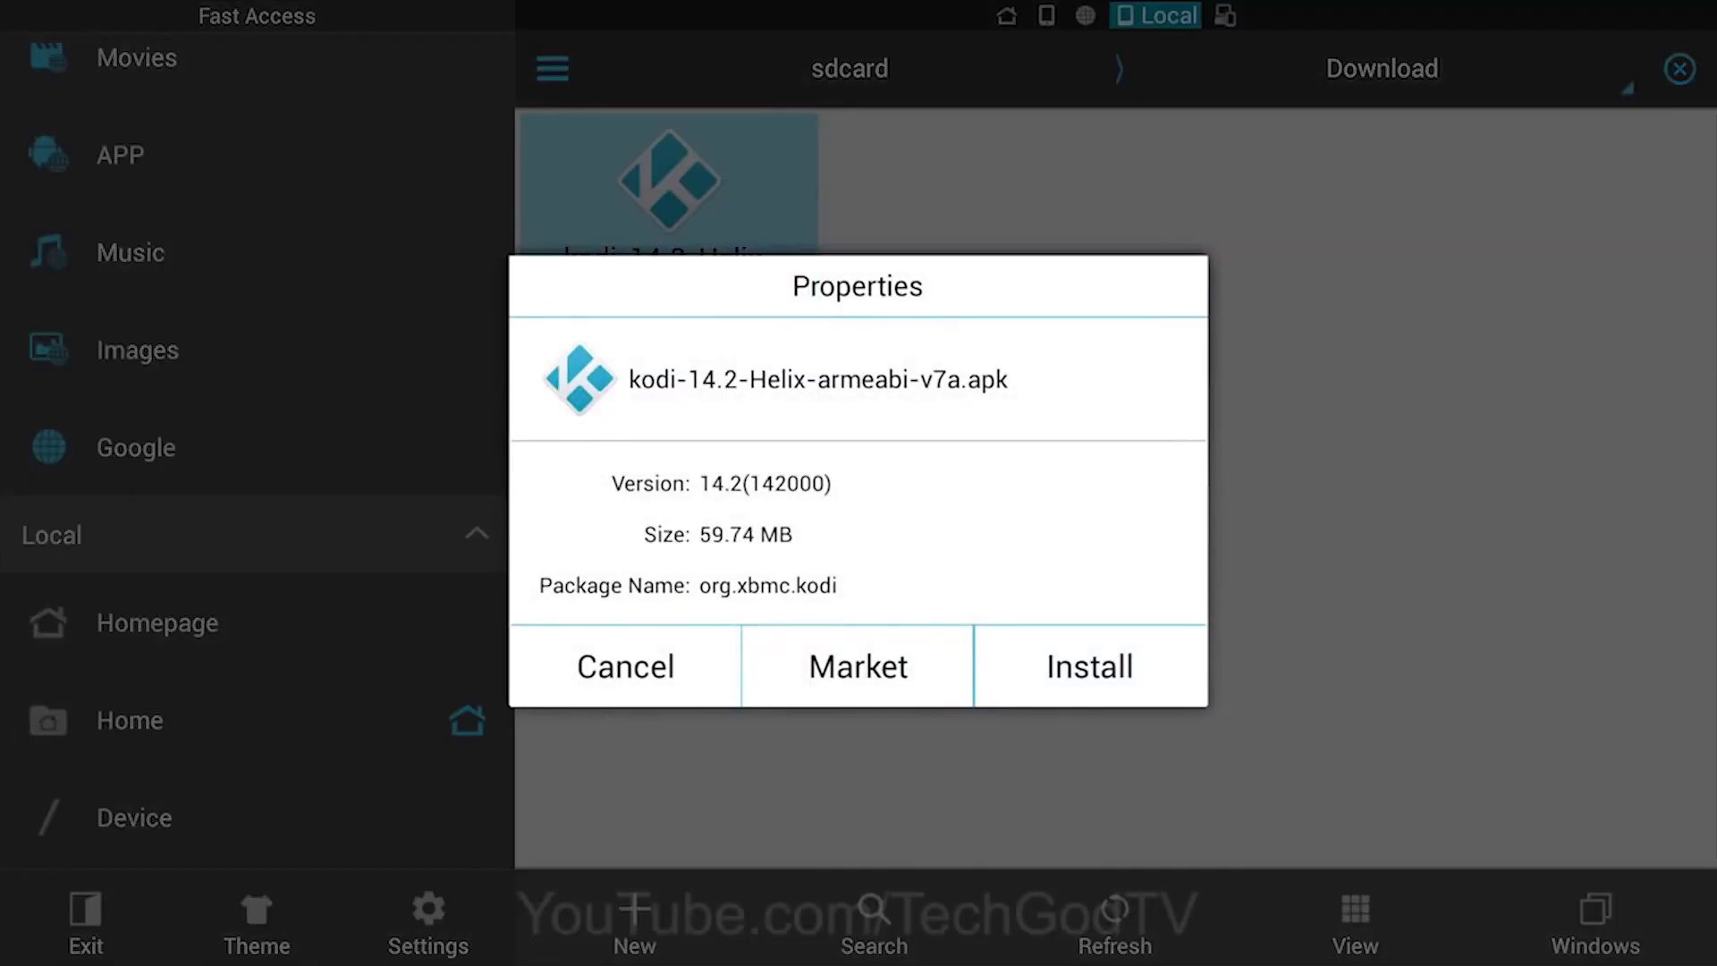
key("Right")
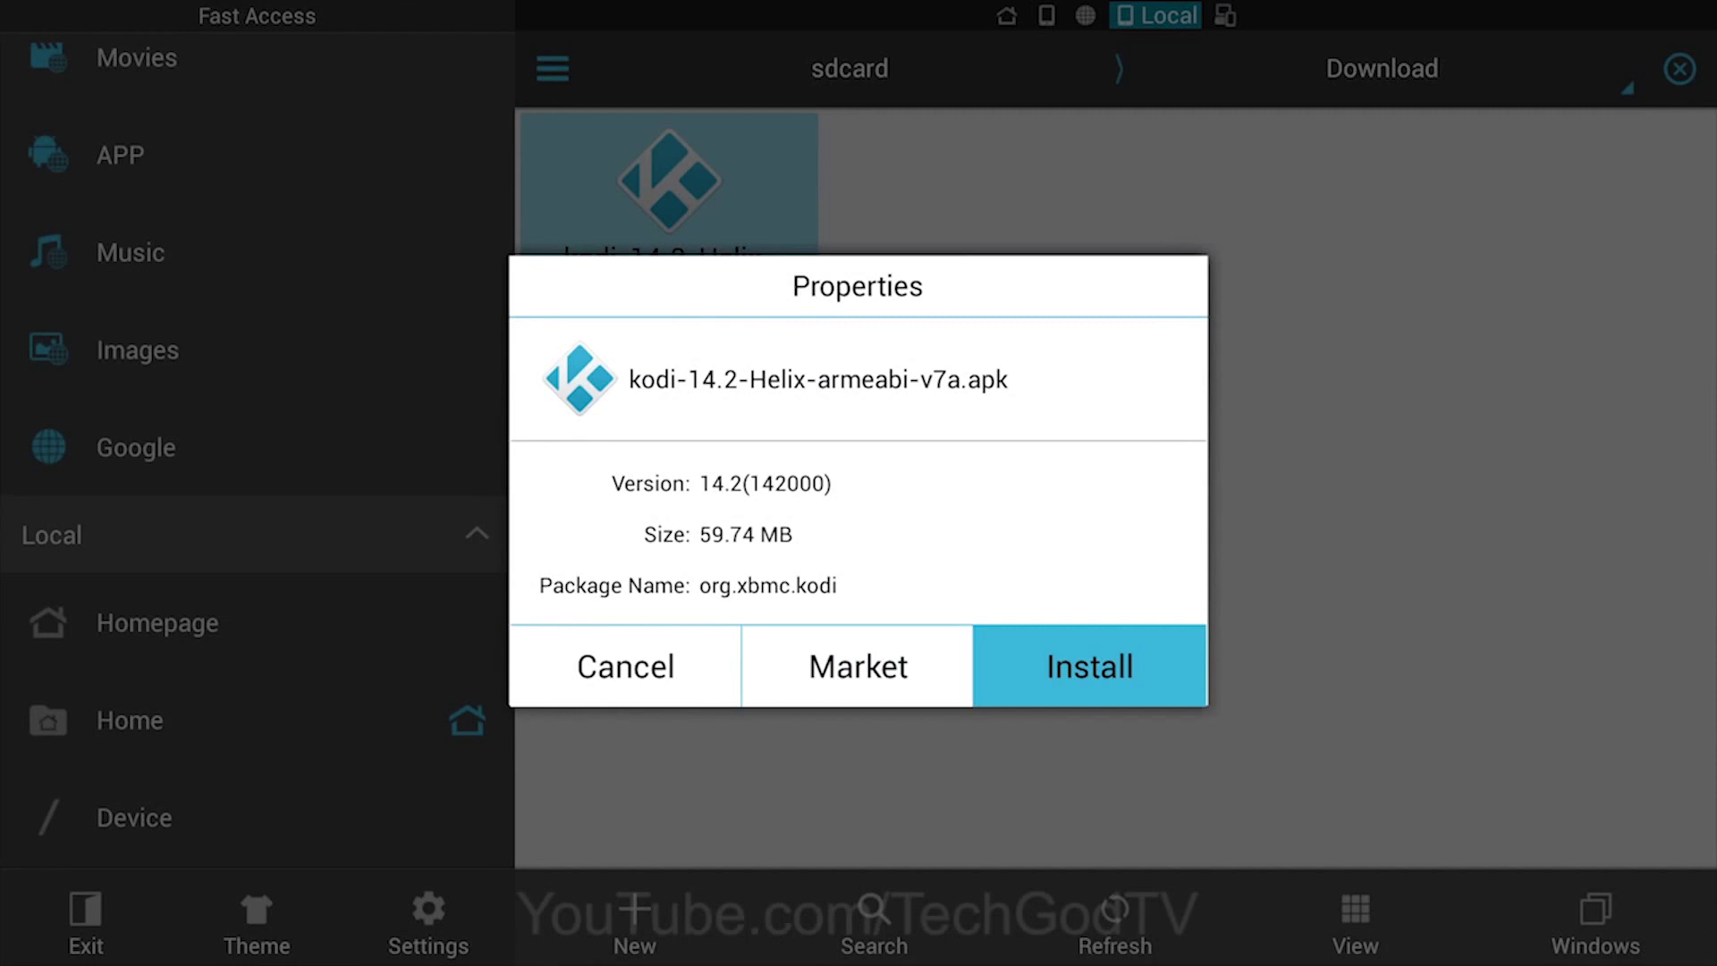
key("Return")
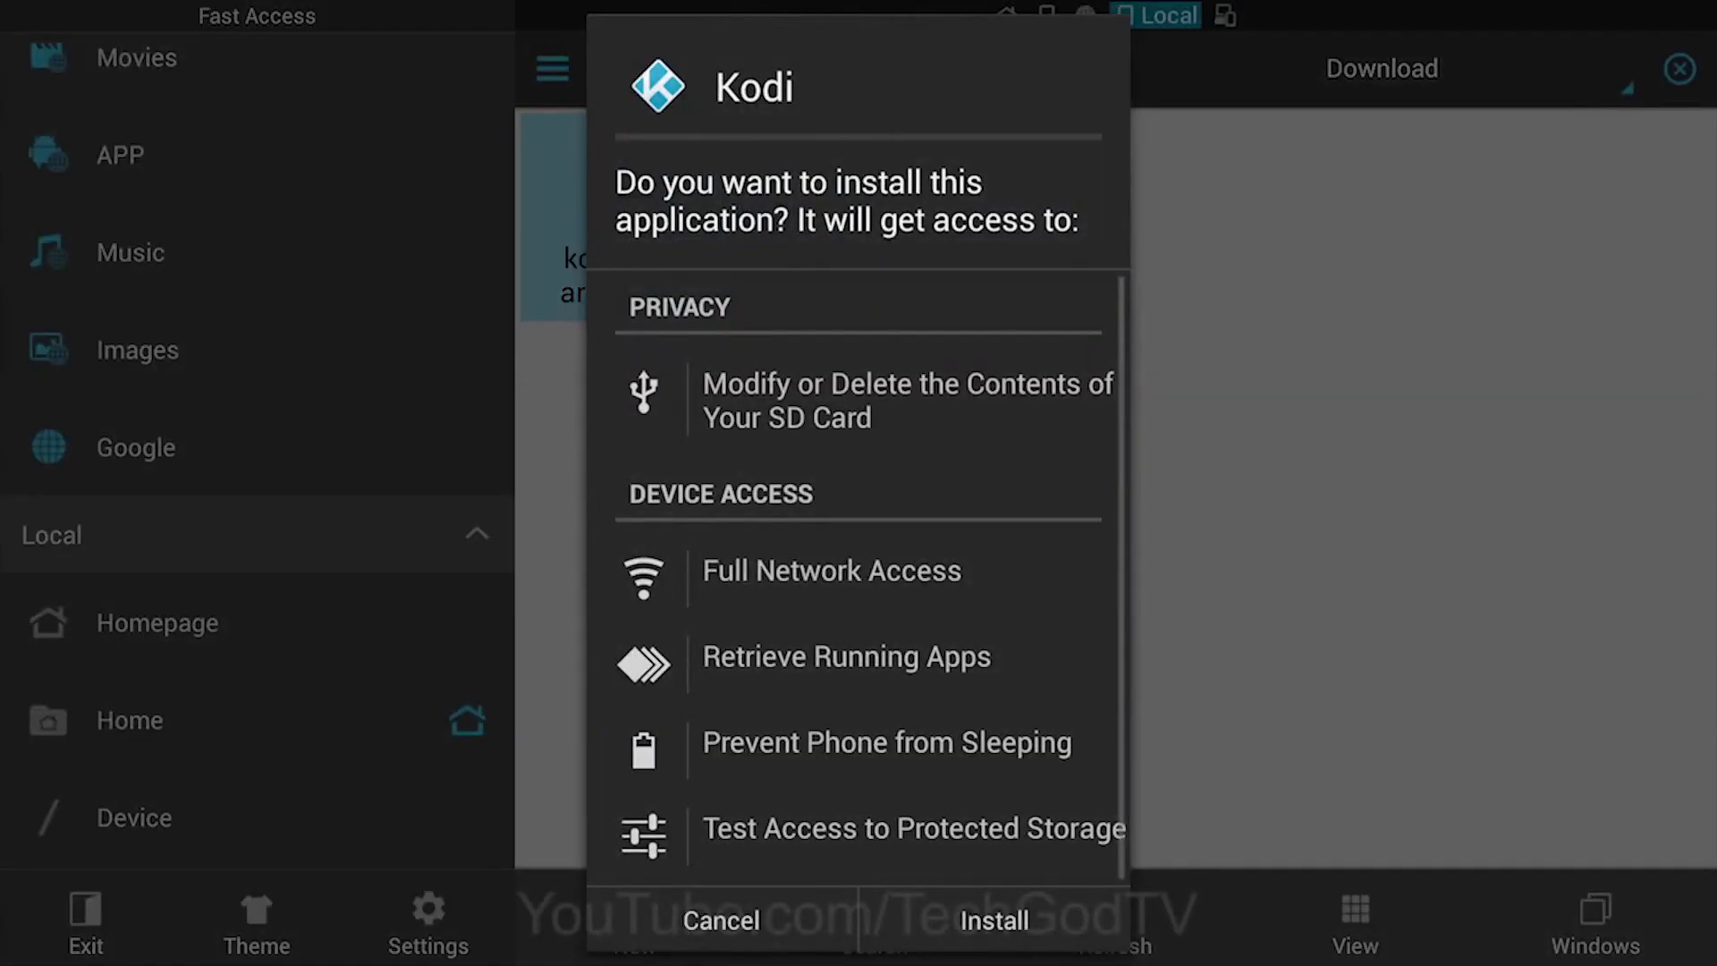
key("Right")
key("Return")
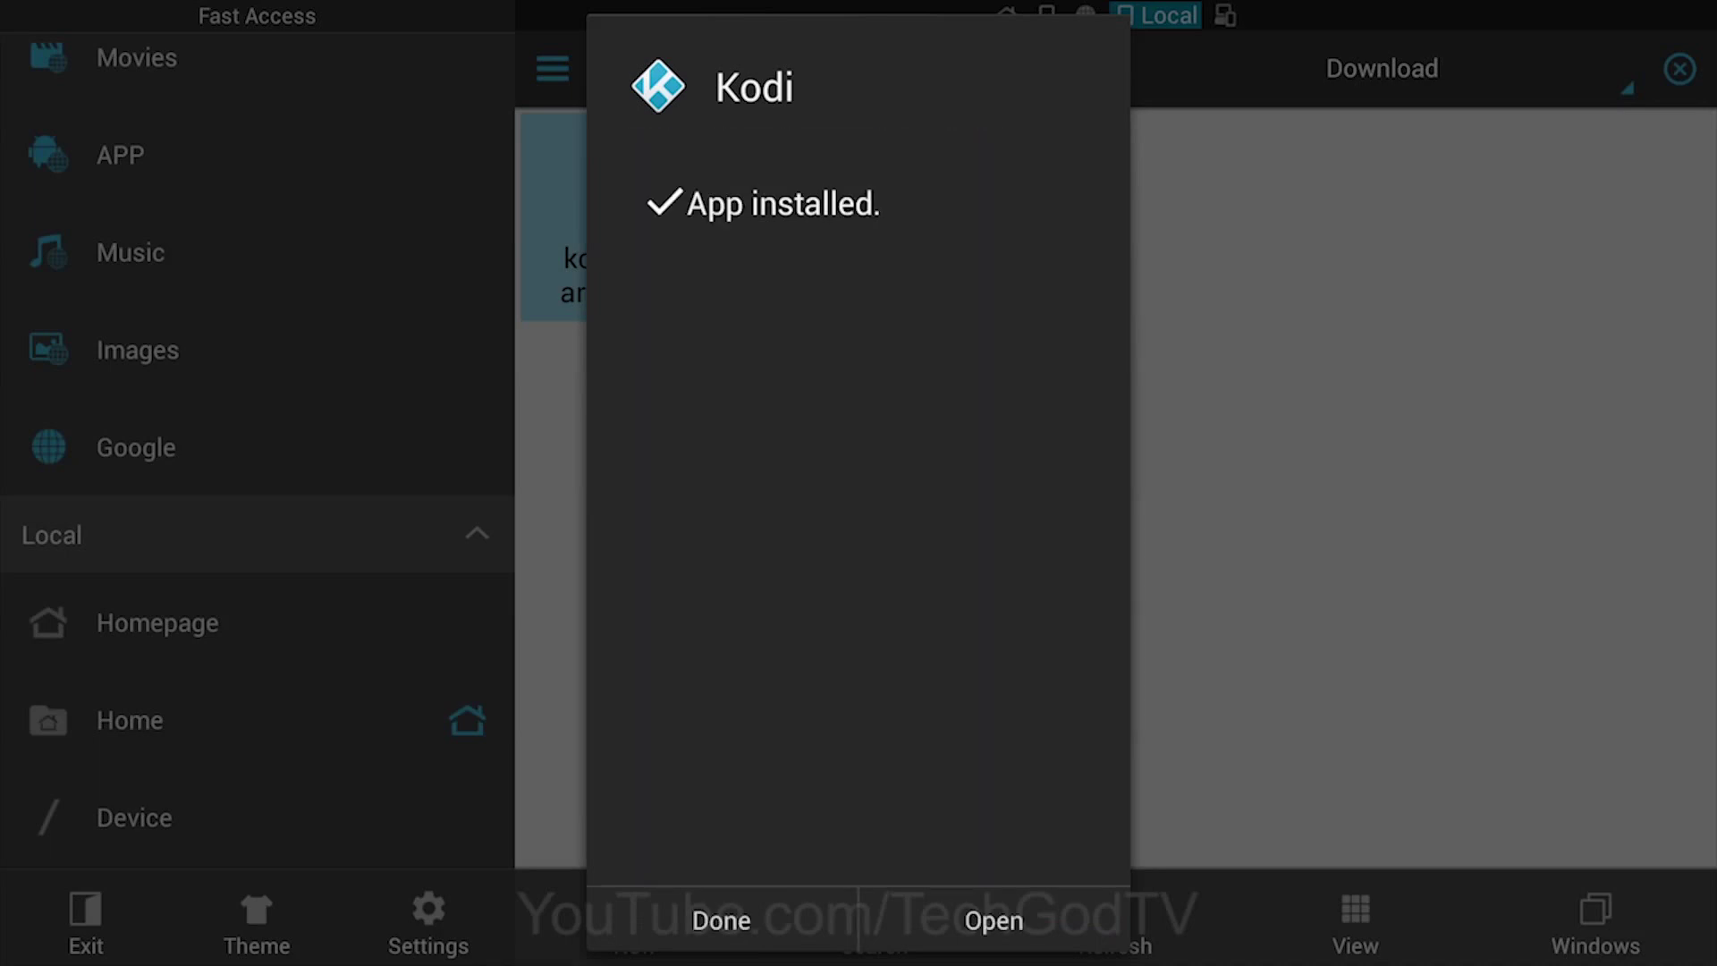
key("Right")
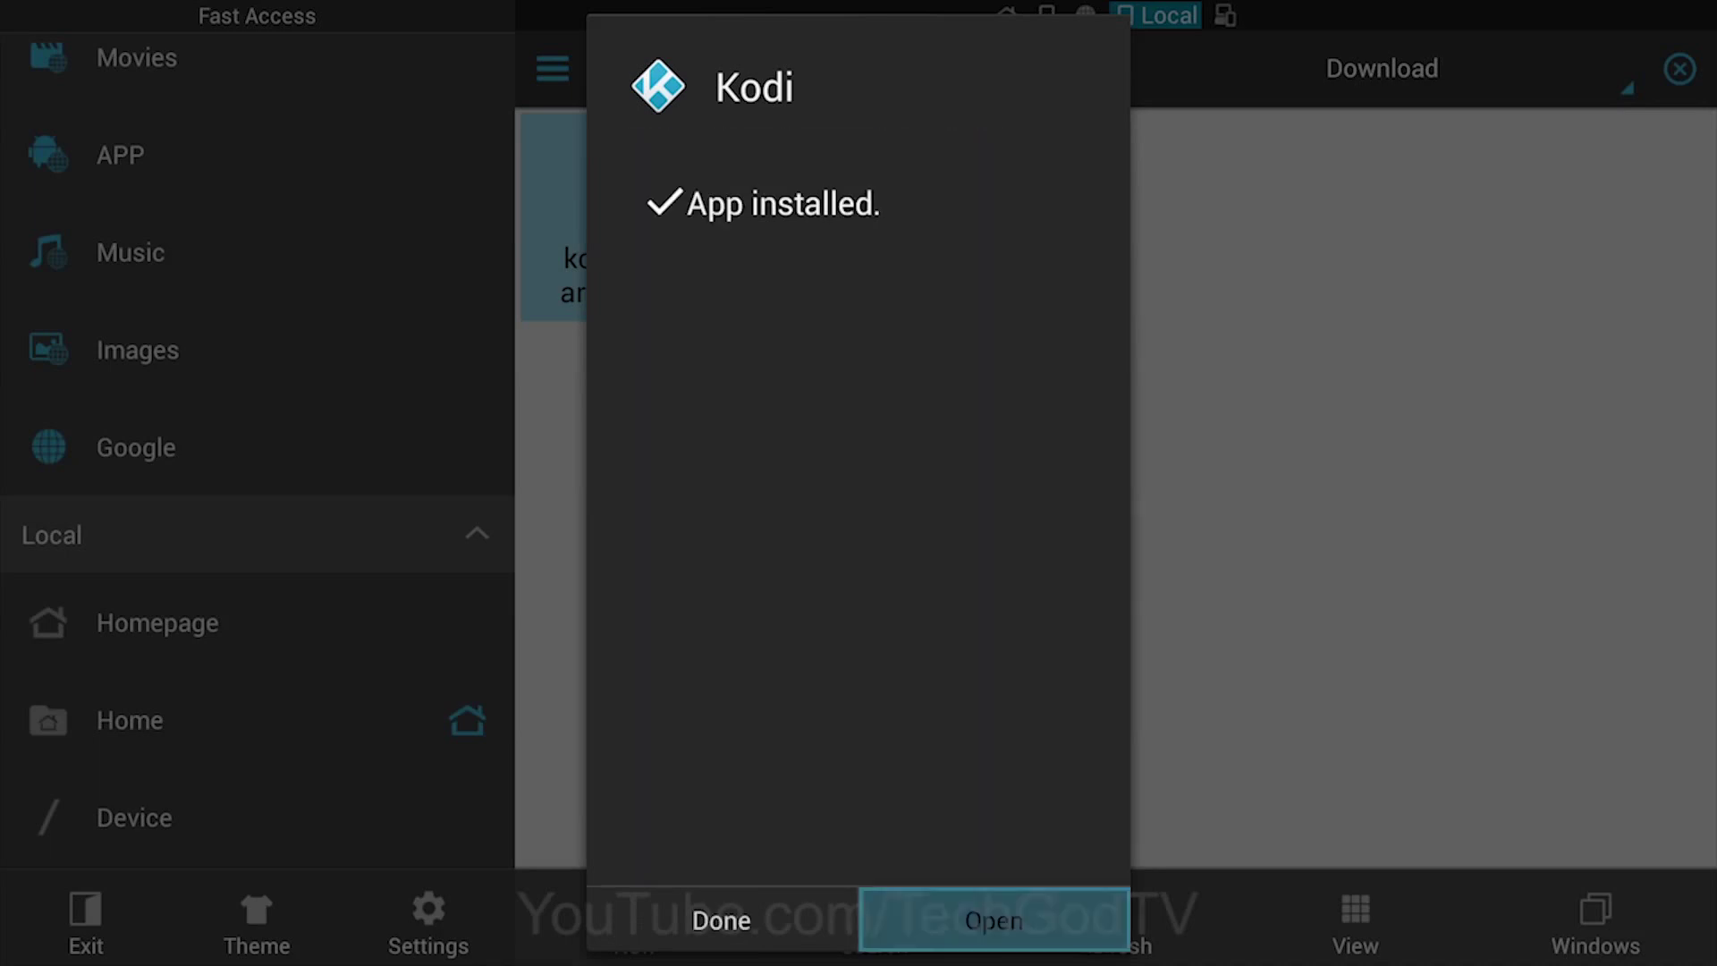
key("Left")
key("Return")
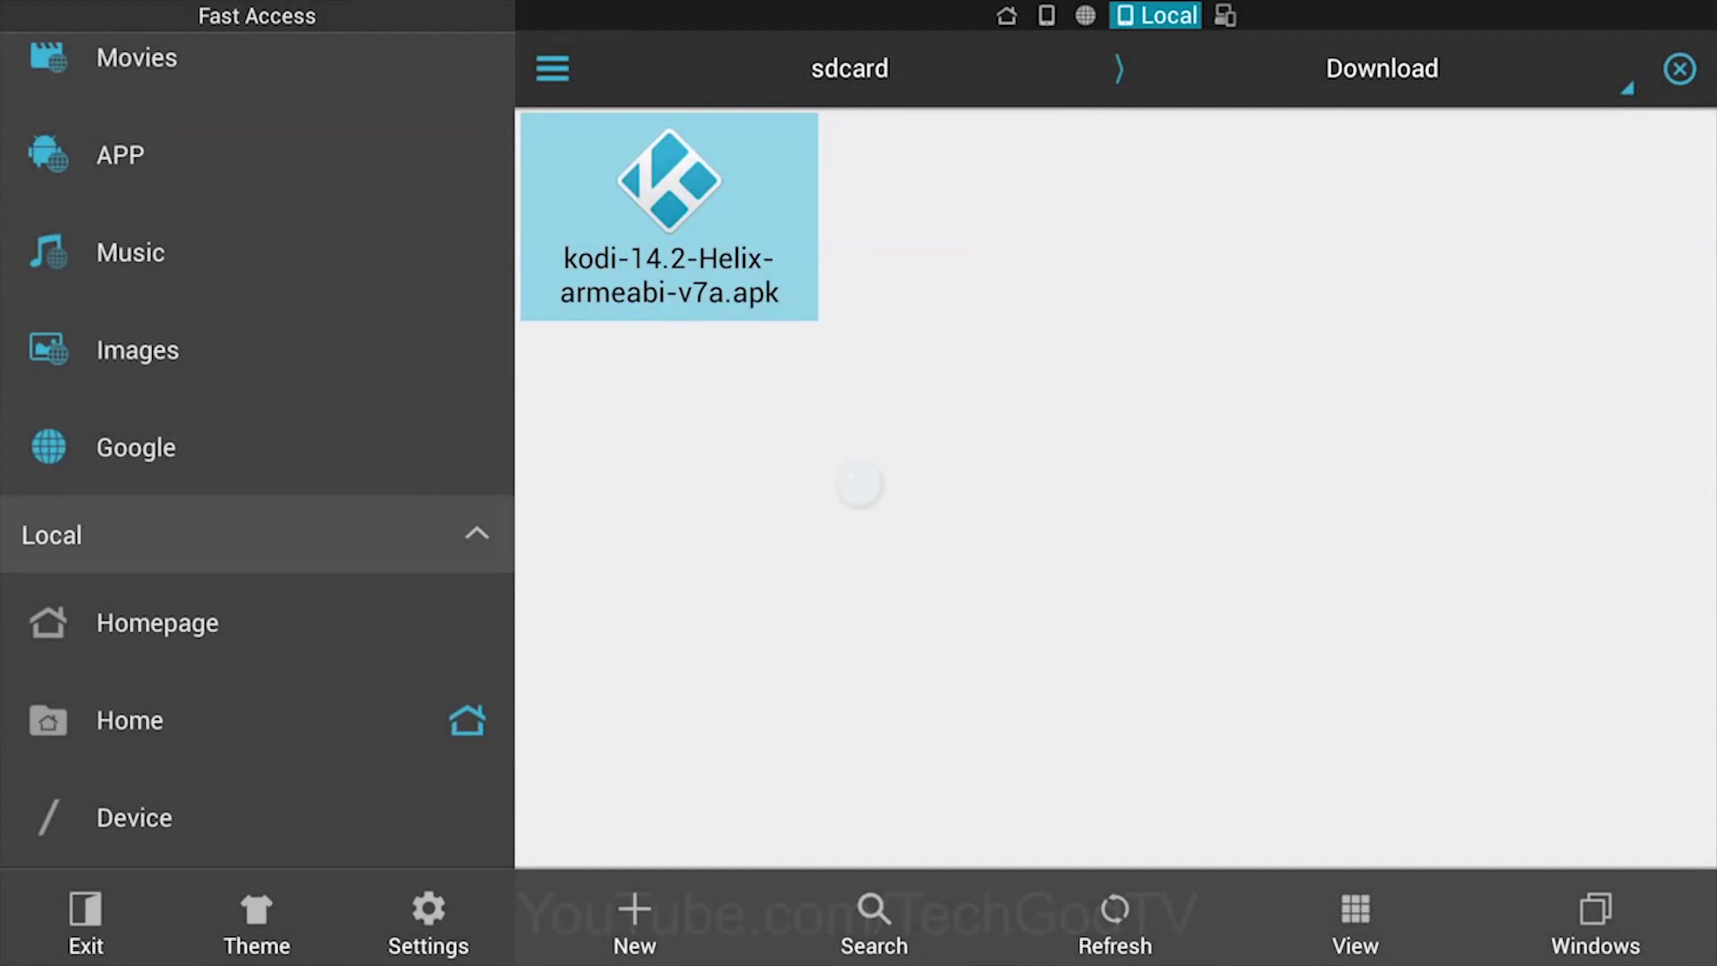
Step: Exit ES File Explorer and open Kodi 14.2's entry in Manage Installed Applications
key("Escape")
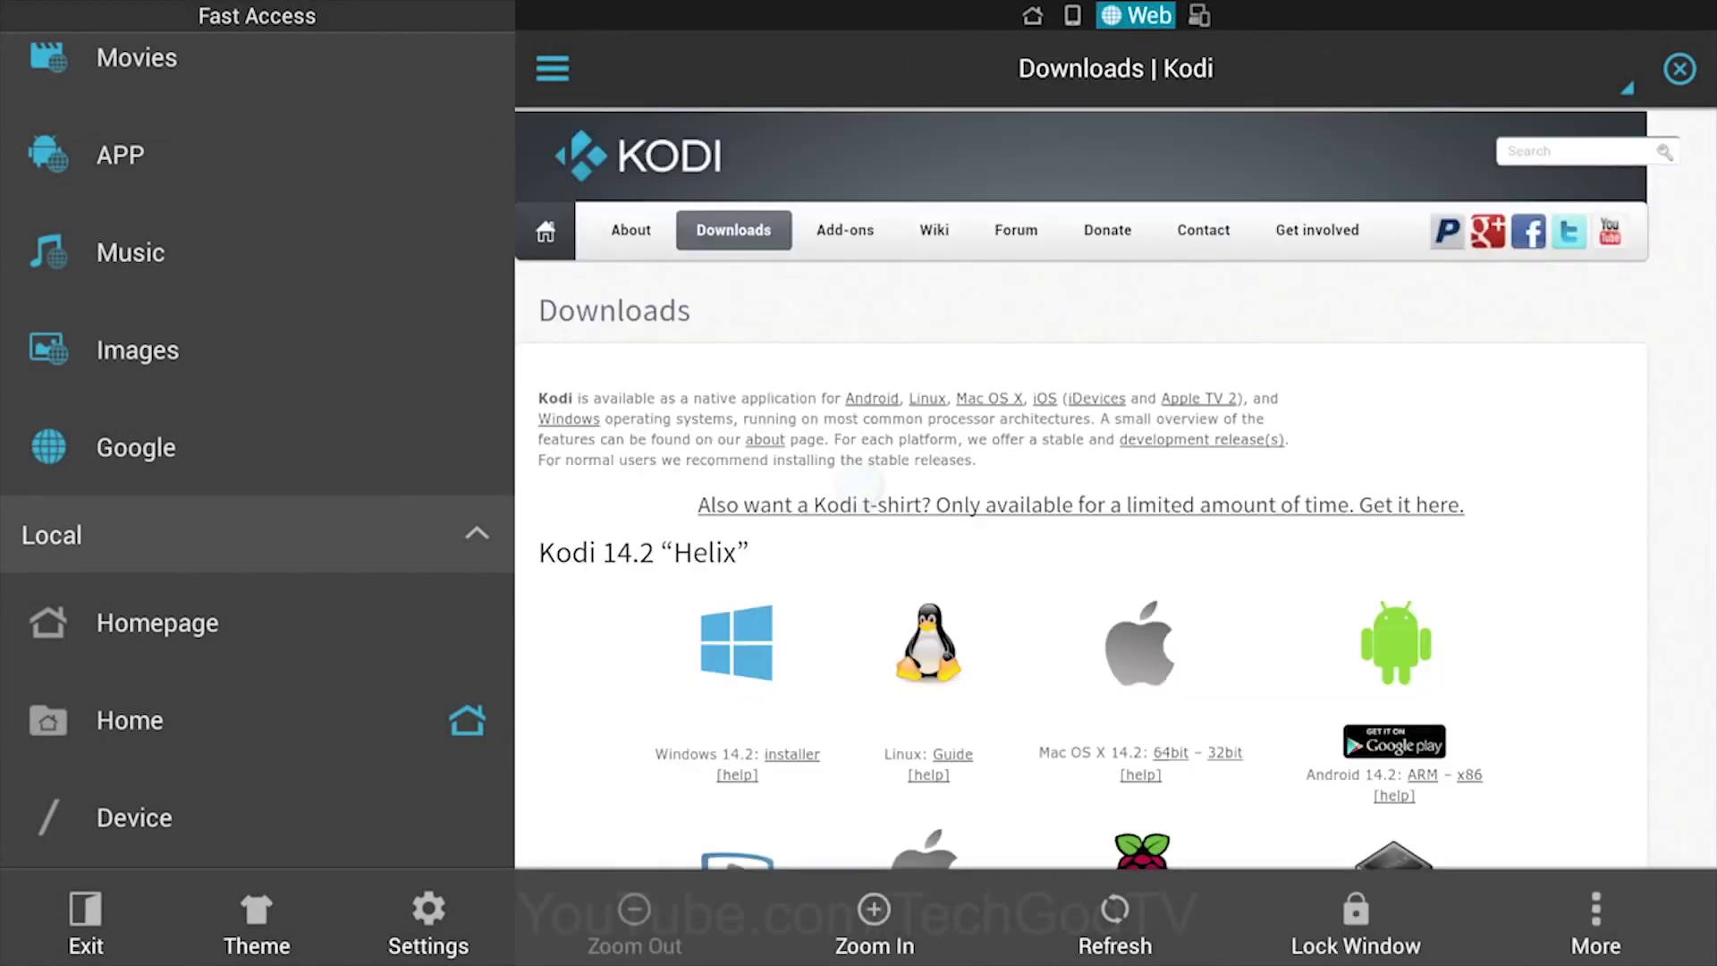
key("Escape")
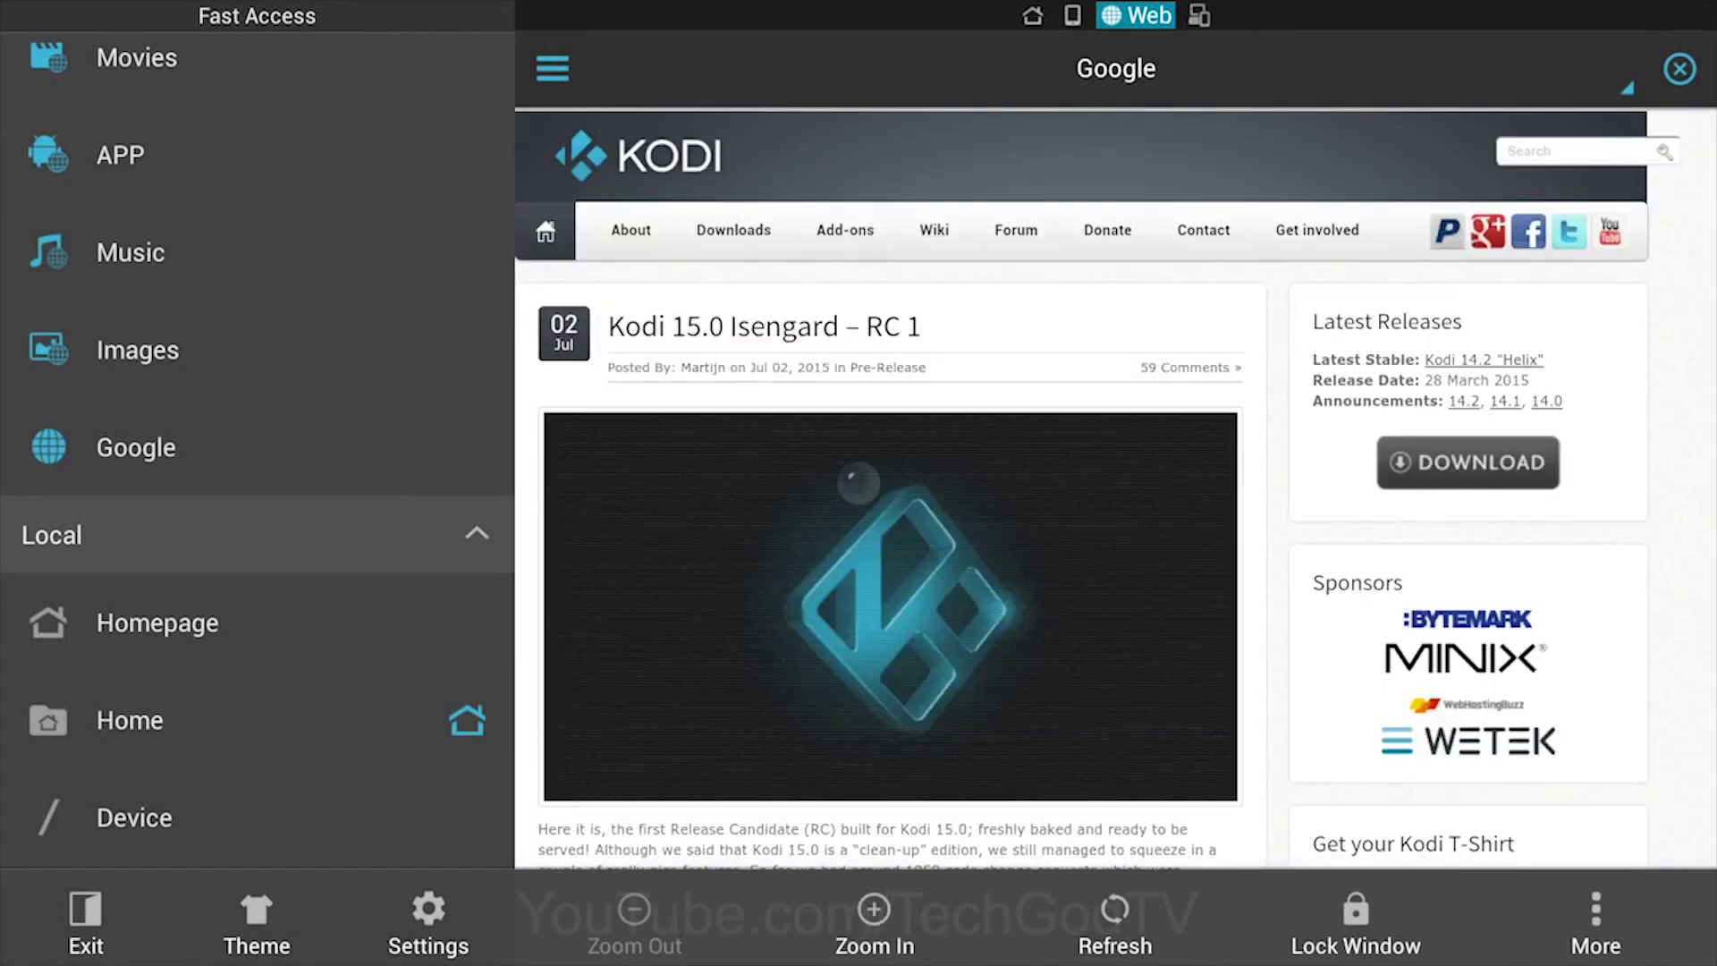
key("Escape")
key("Escape")
key("Escape")
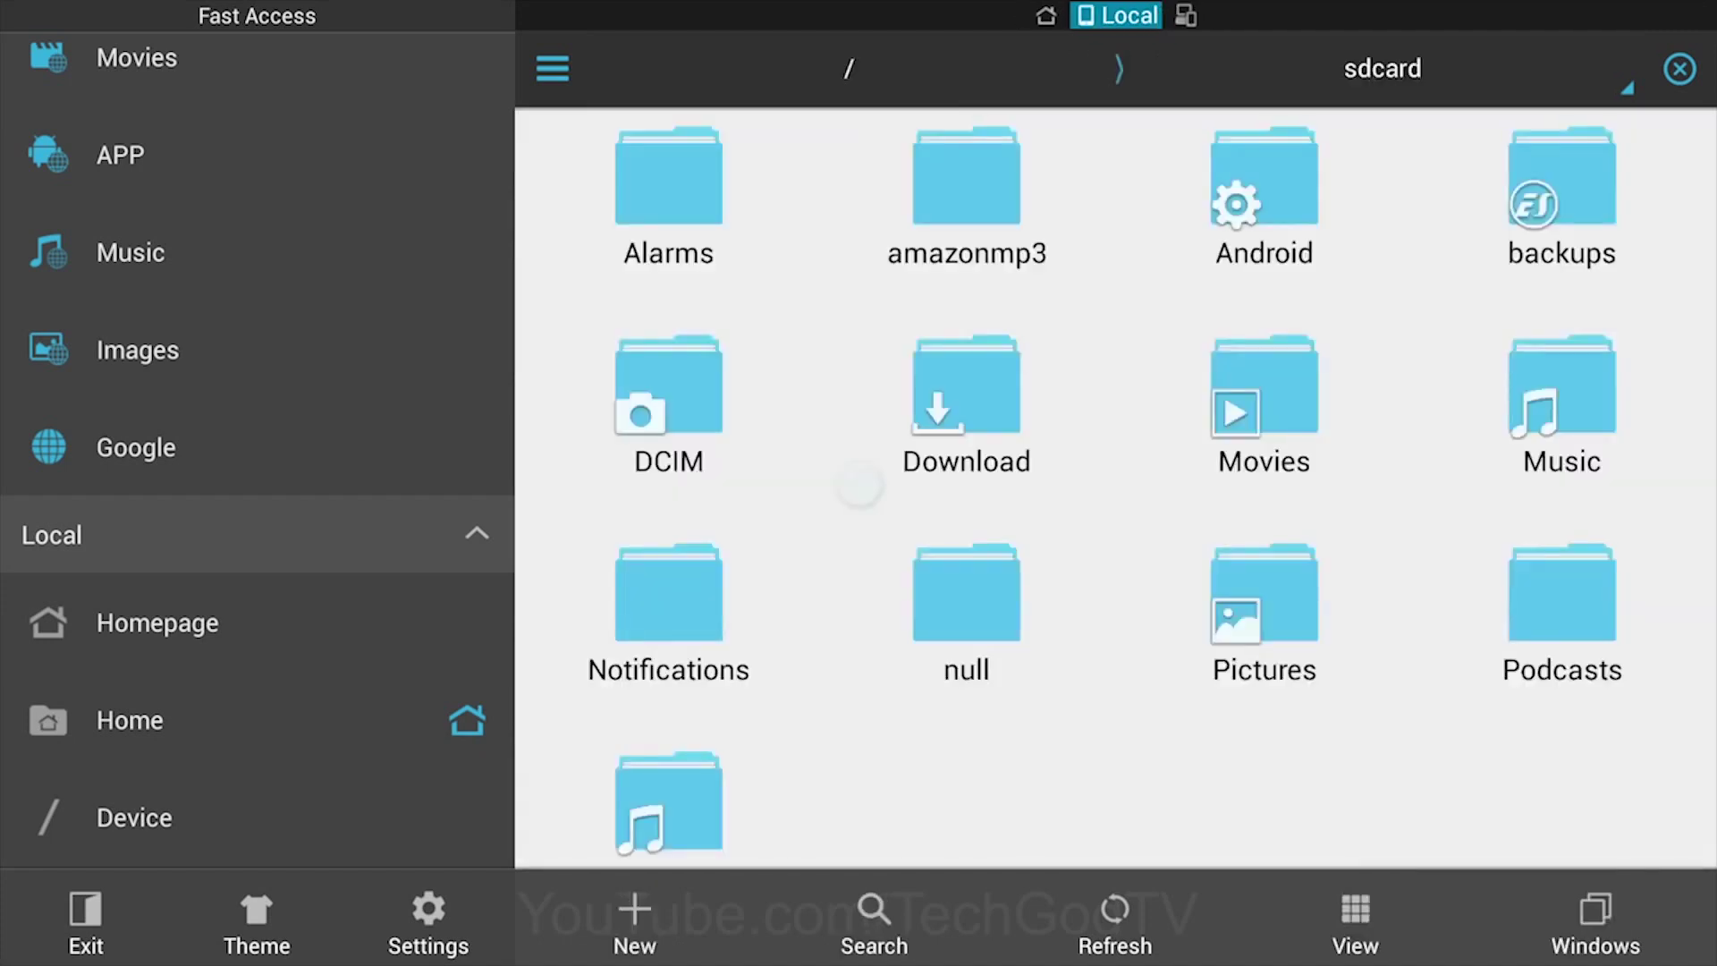
key("Escape")
key("Escape")
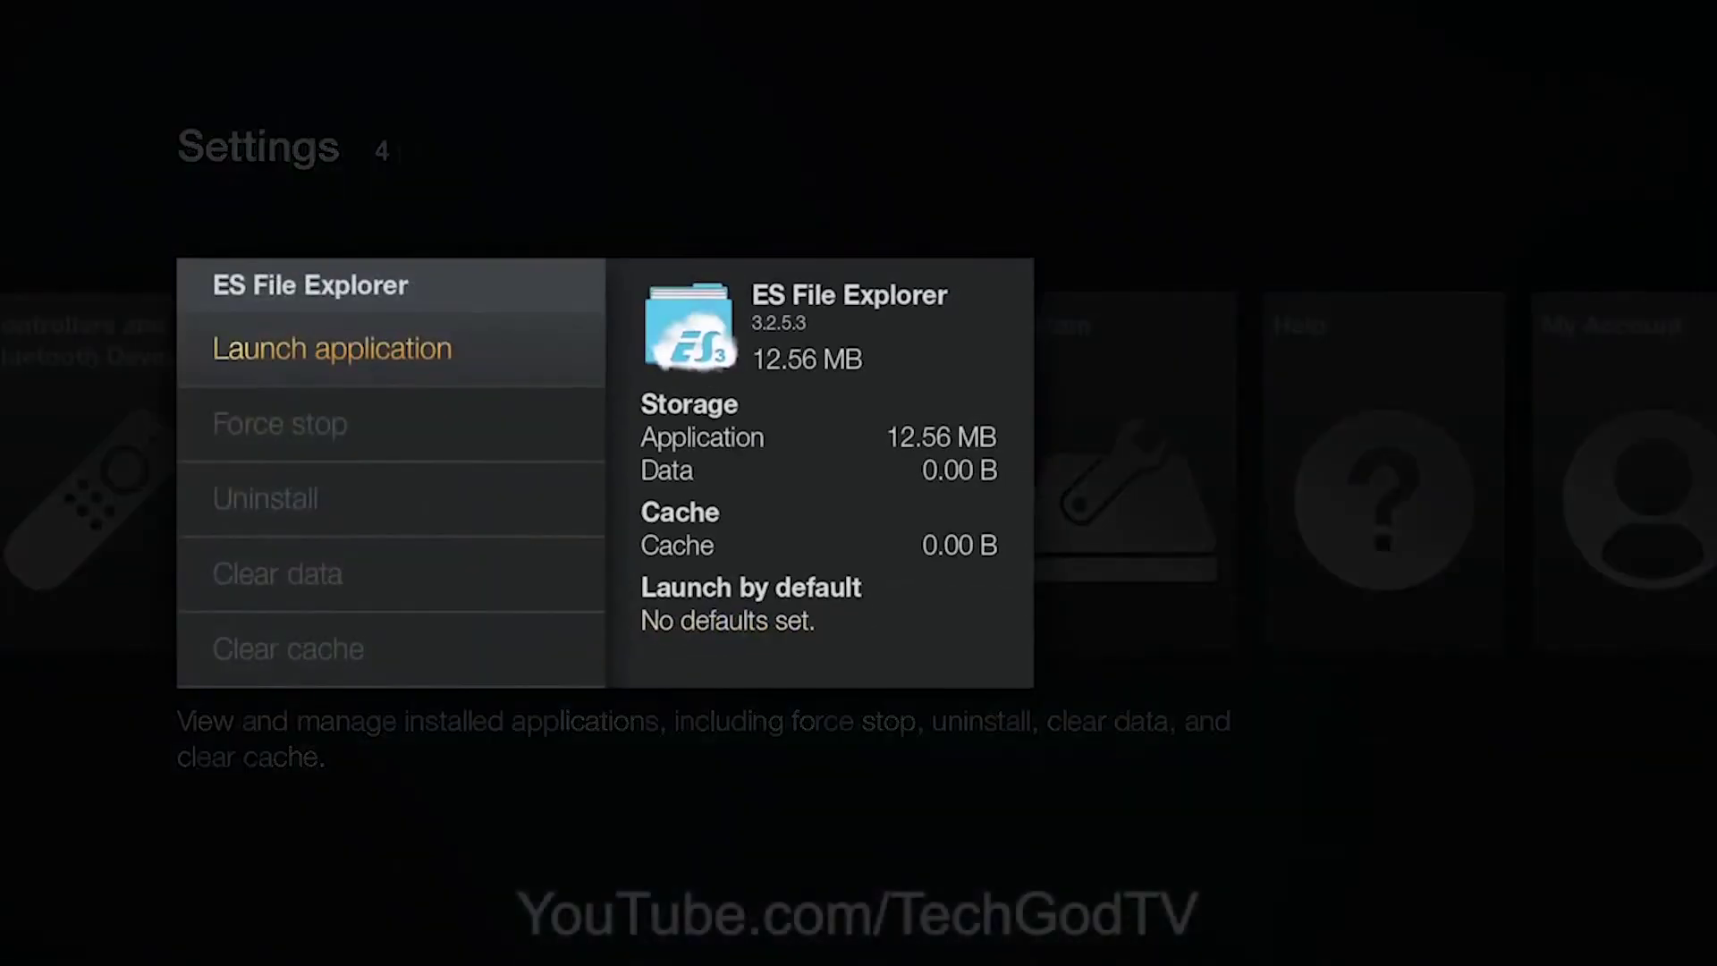
key("Escape")
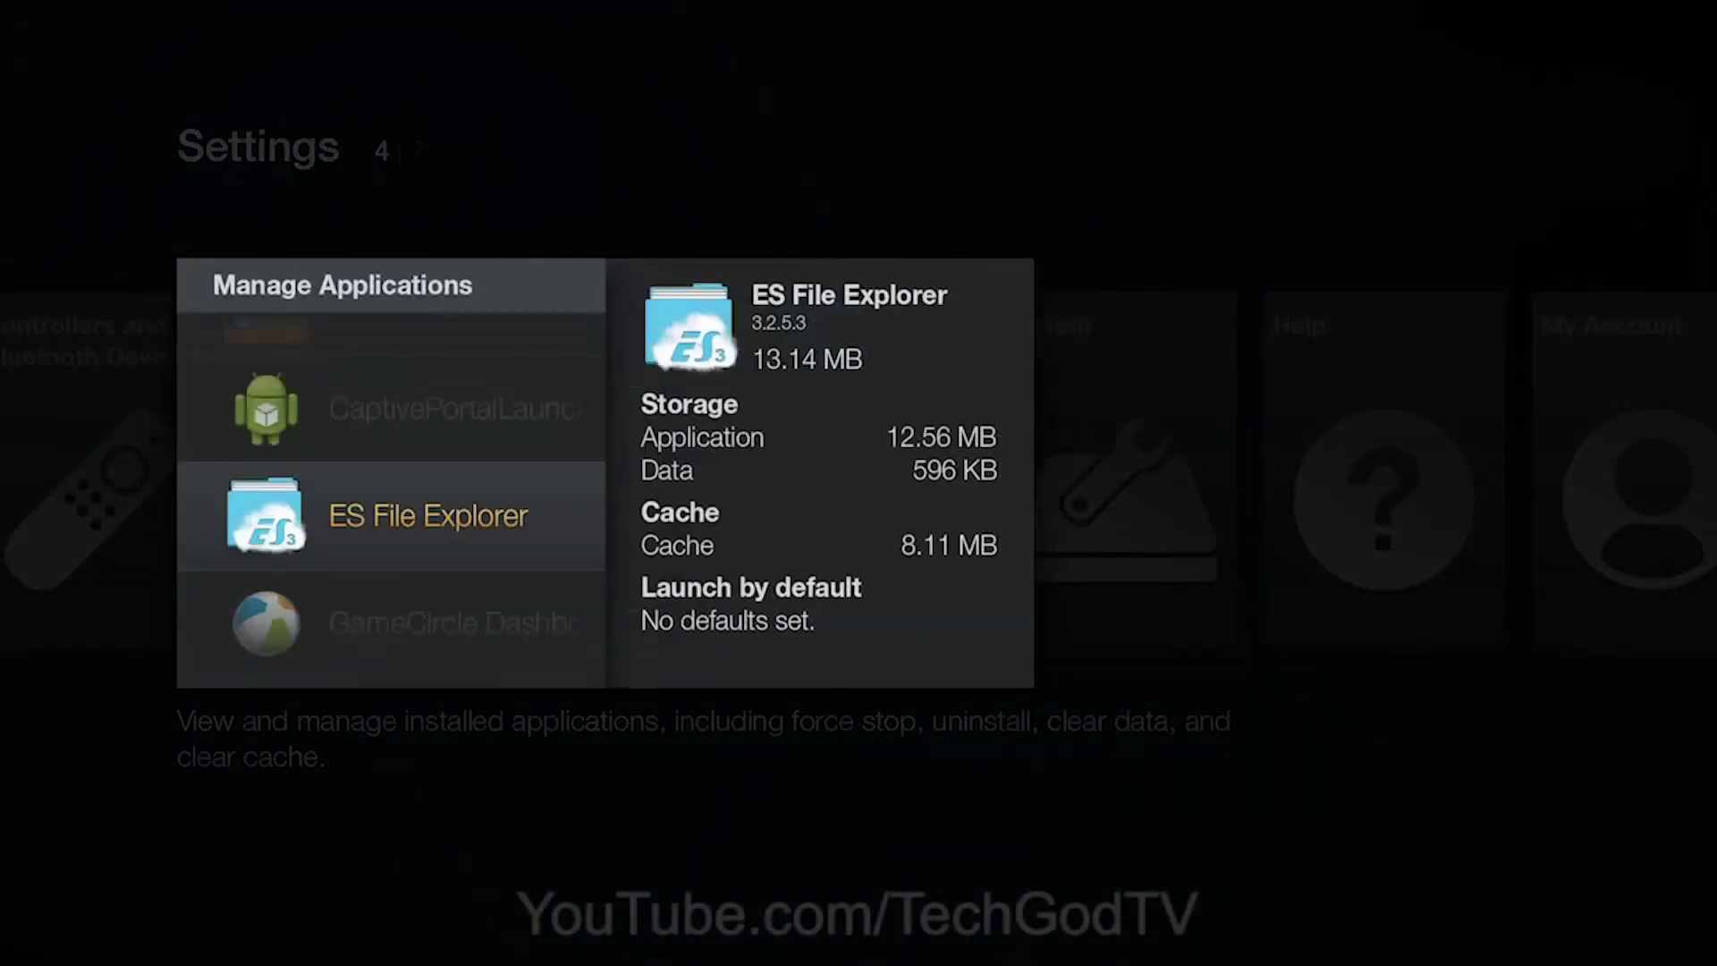
key("Down")
key("Down")
key("Return")
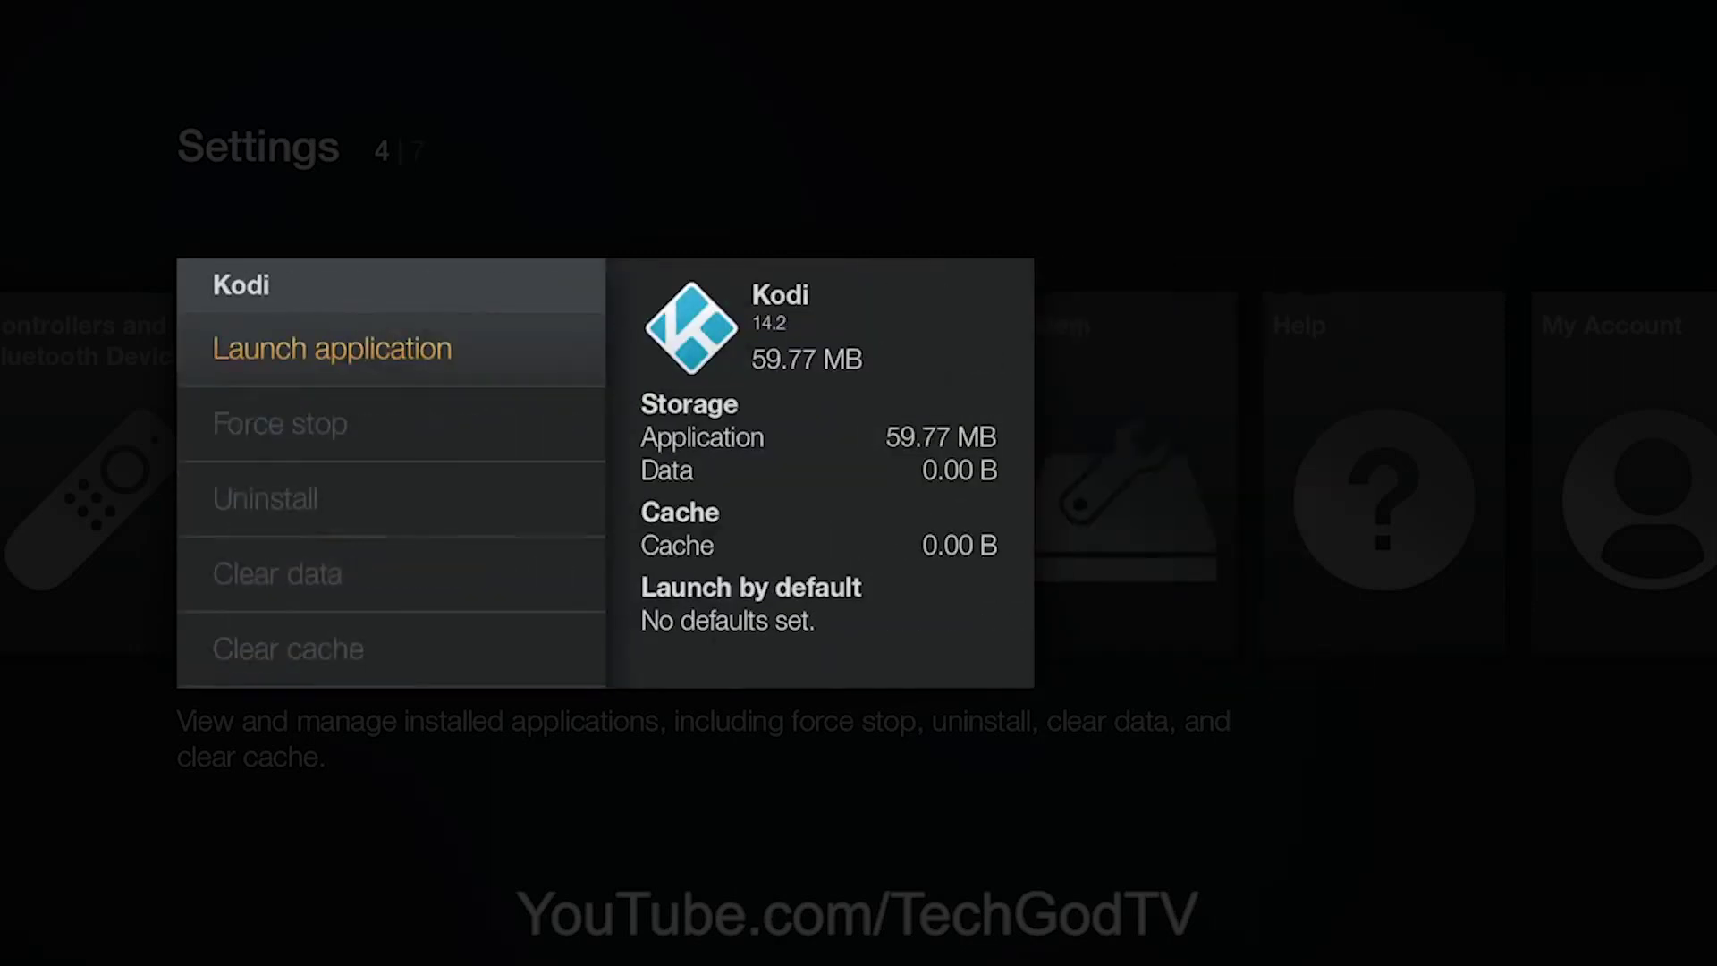